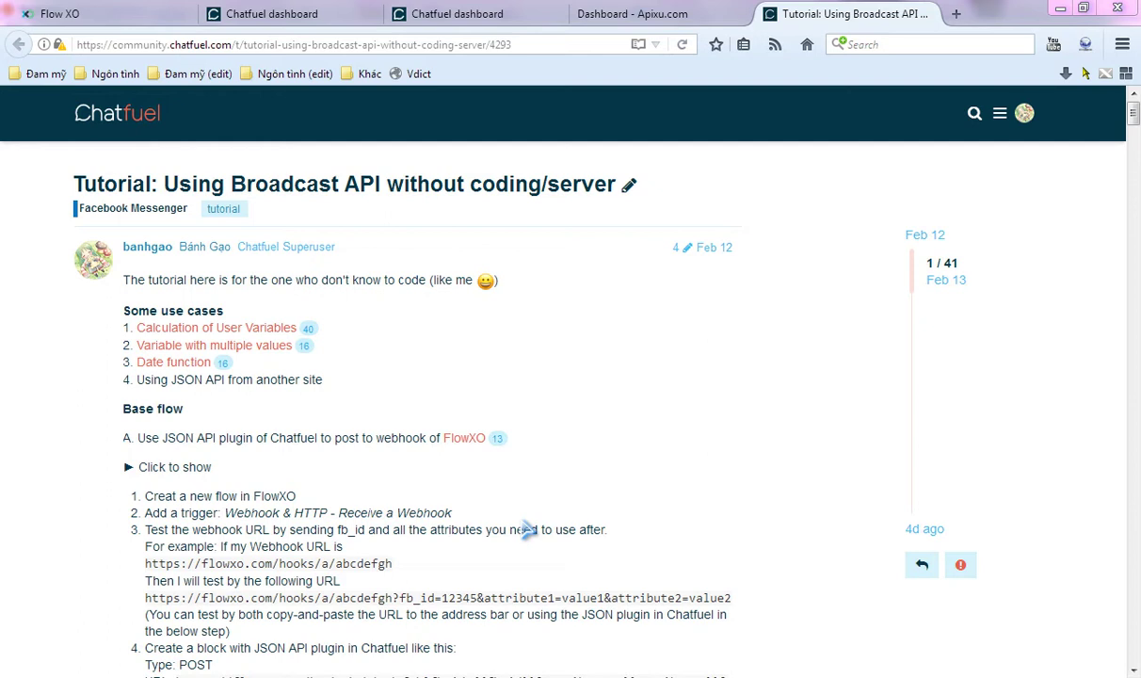
- Switch to the Apixu dashboard with its Current and Forecast Weather request URLs
left_click(626, 14)
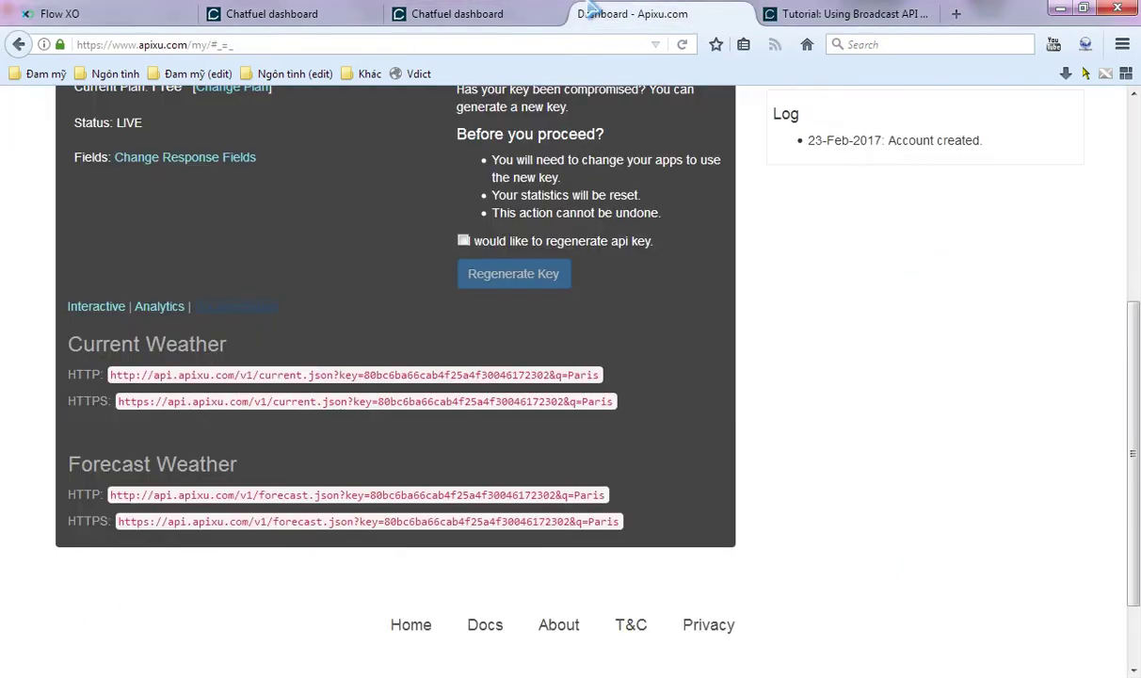
- Highlight the Paris city value in Apixu's current-weather URL, then go to the Flow XO flows list
scroll(640, 207, "up", 5)
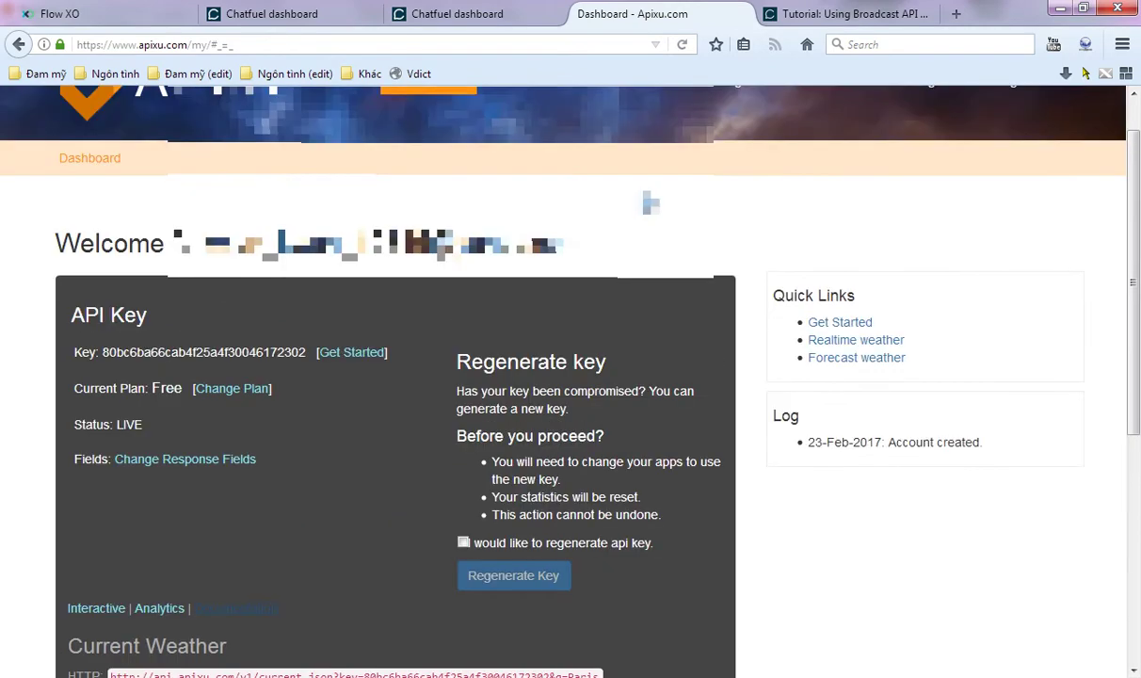
scroll(565, 193, "down", 5)
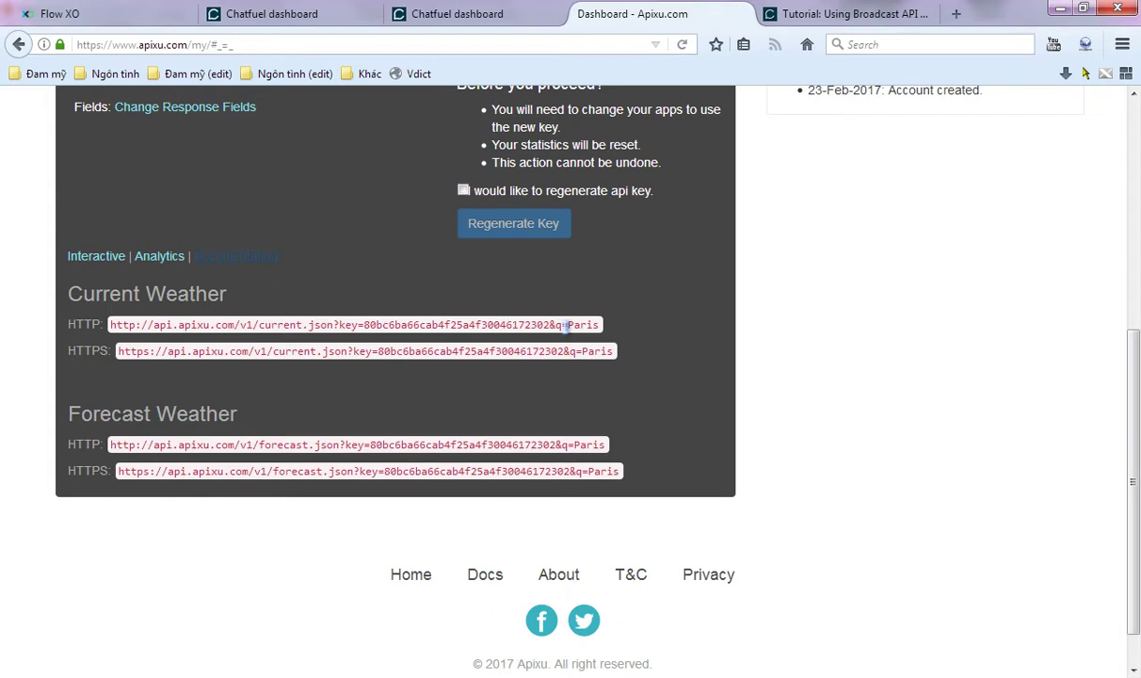
left_click_drag(567, 324, 599, 323)
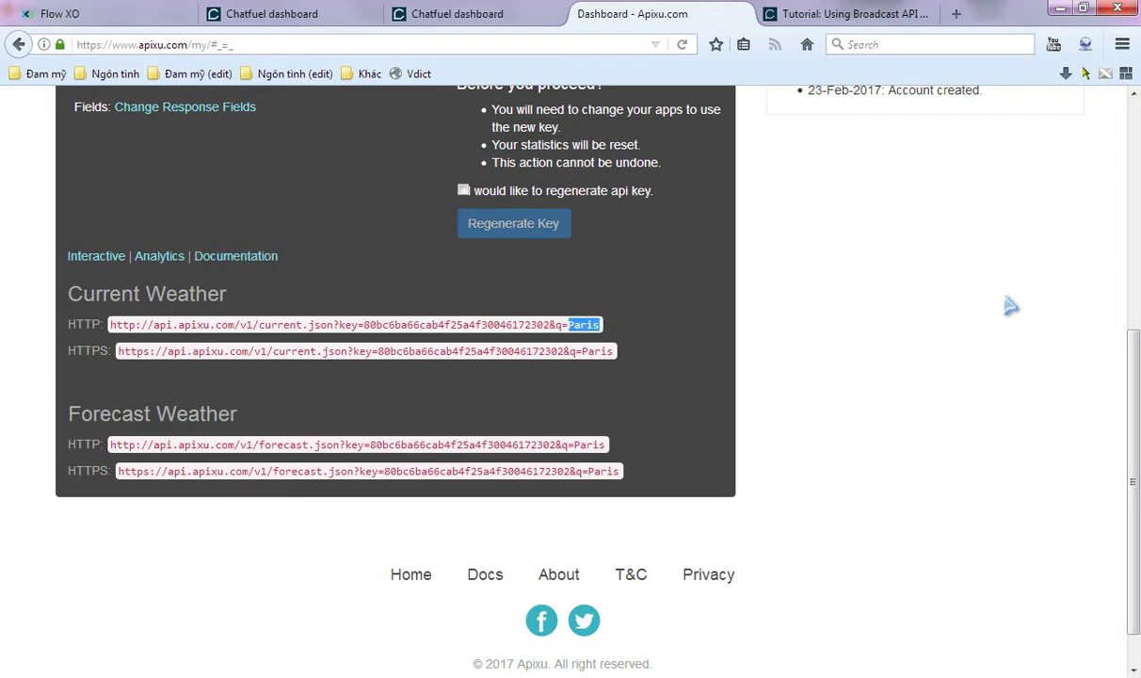
left_click(406, 134)
left_click(57, 13)
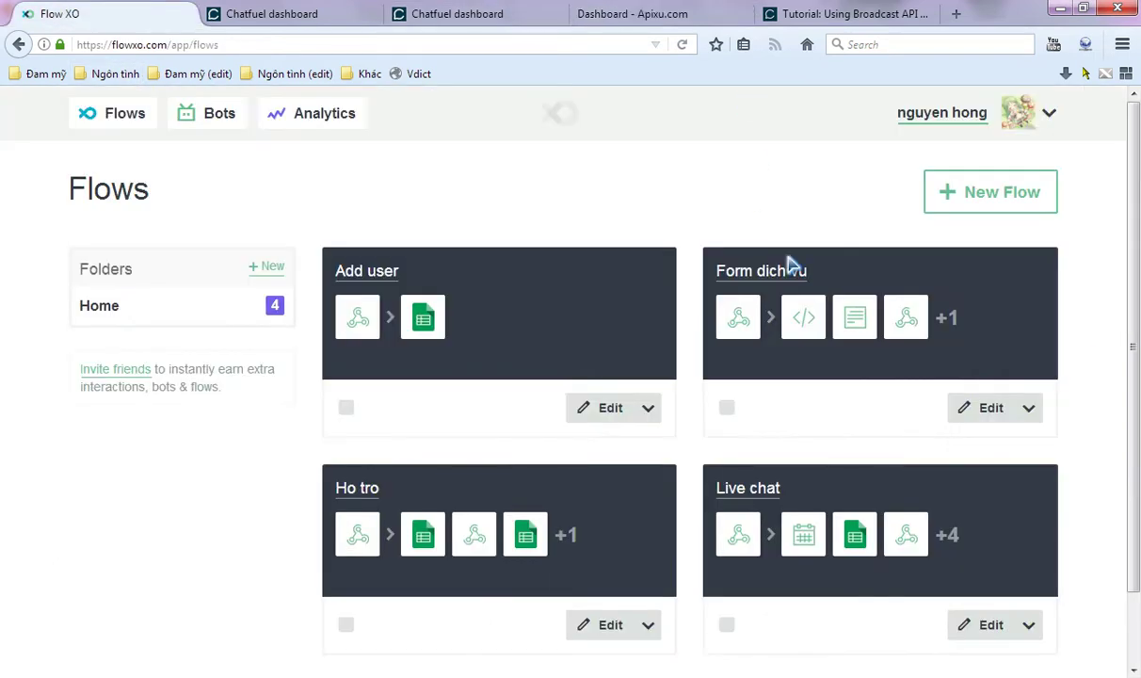
- Create a blank Flow XO flow with a Webhook & HTTP 'Receive a Webhook' trigger
left_click(984, 193)
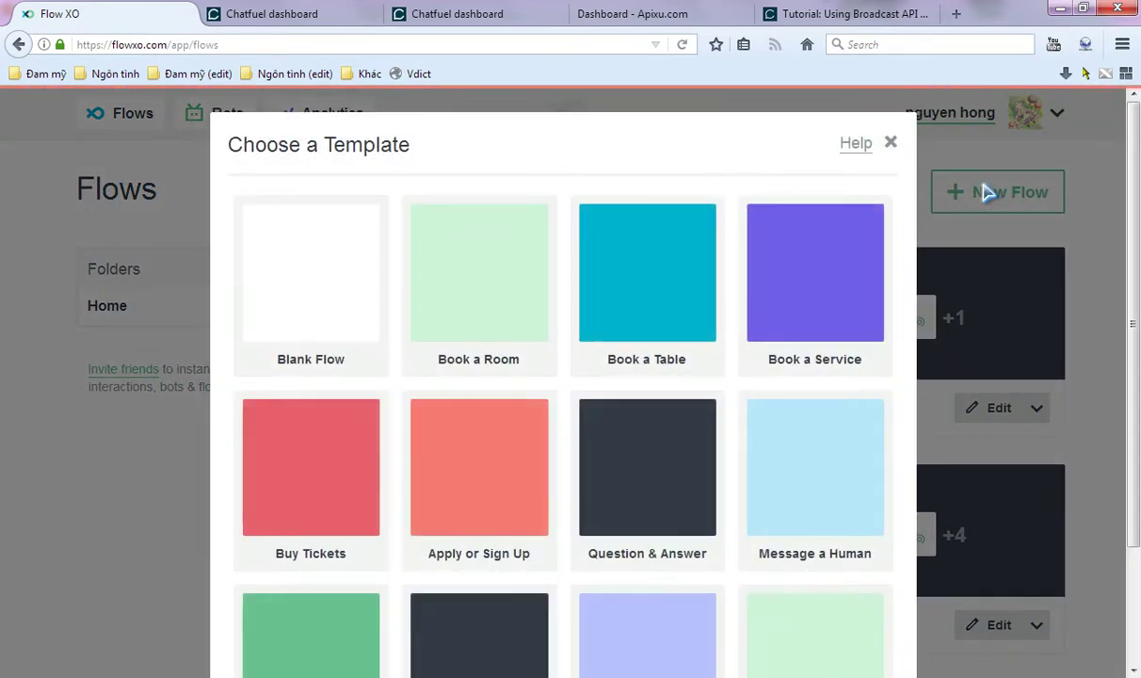
left_click(338, 257)
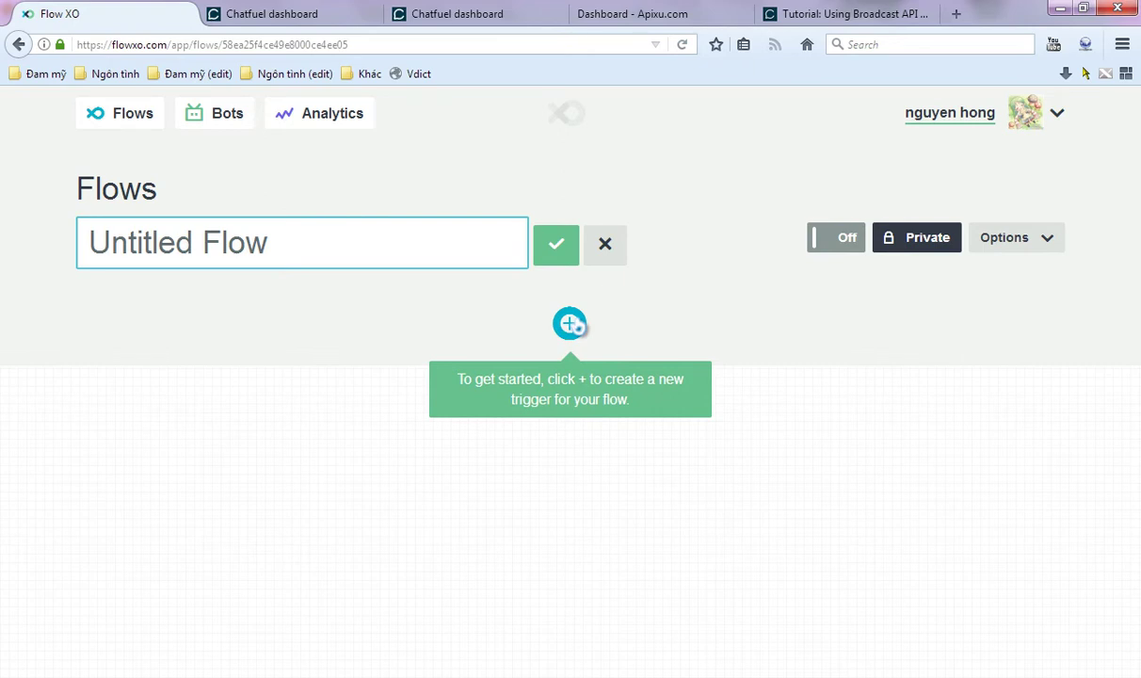
left_click(568, 324)
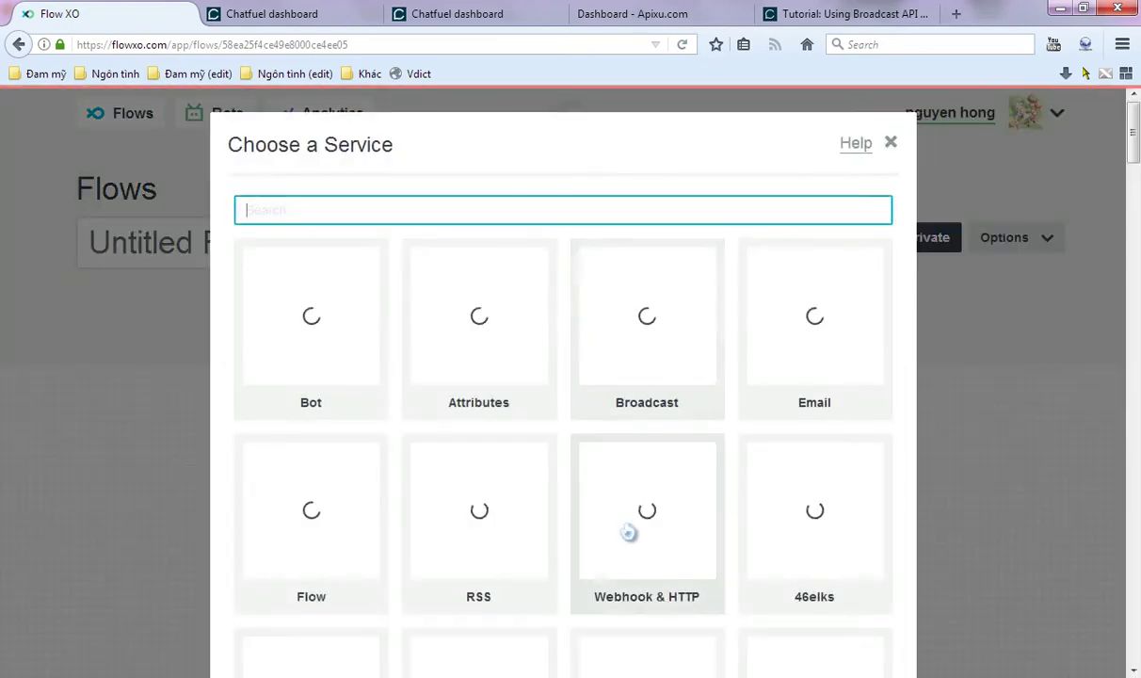
left_click(644, 509)
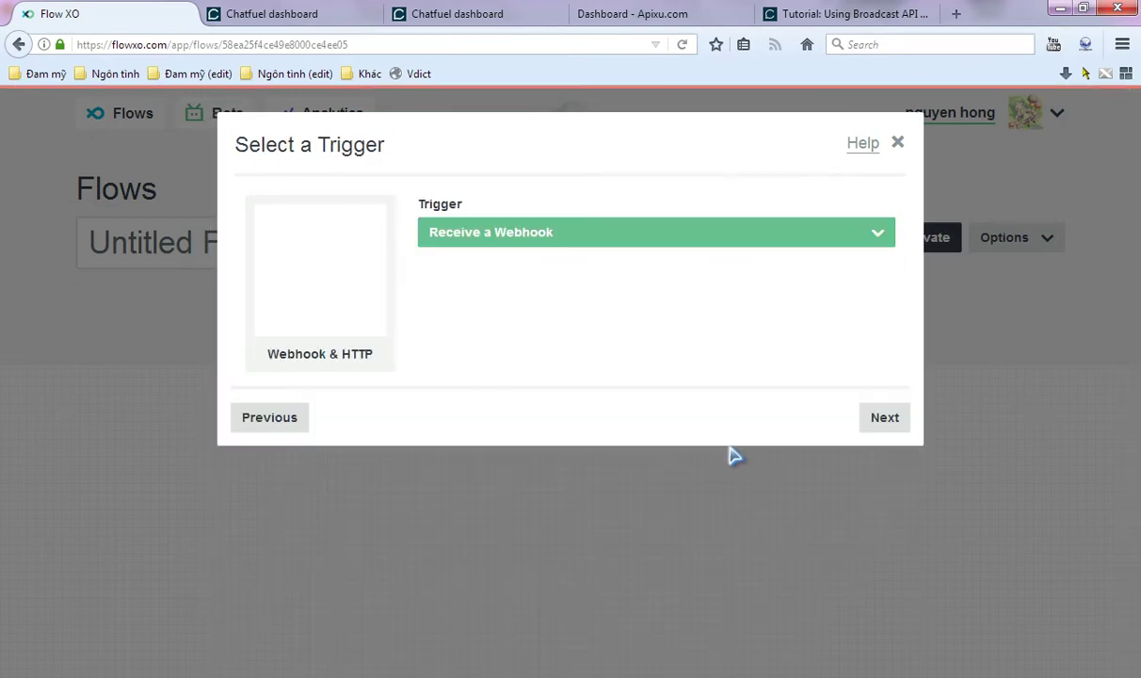
left_click(881, 421)
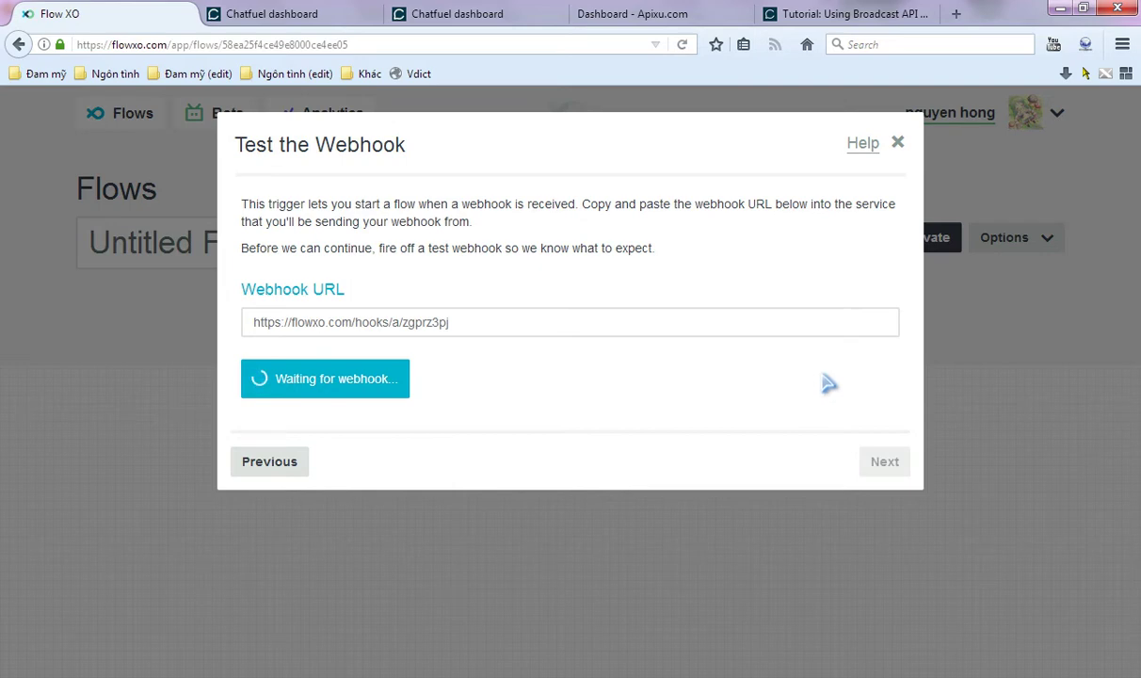
left_click(247, 12)
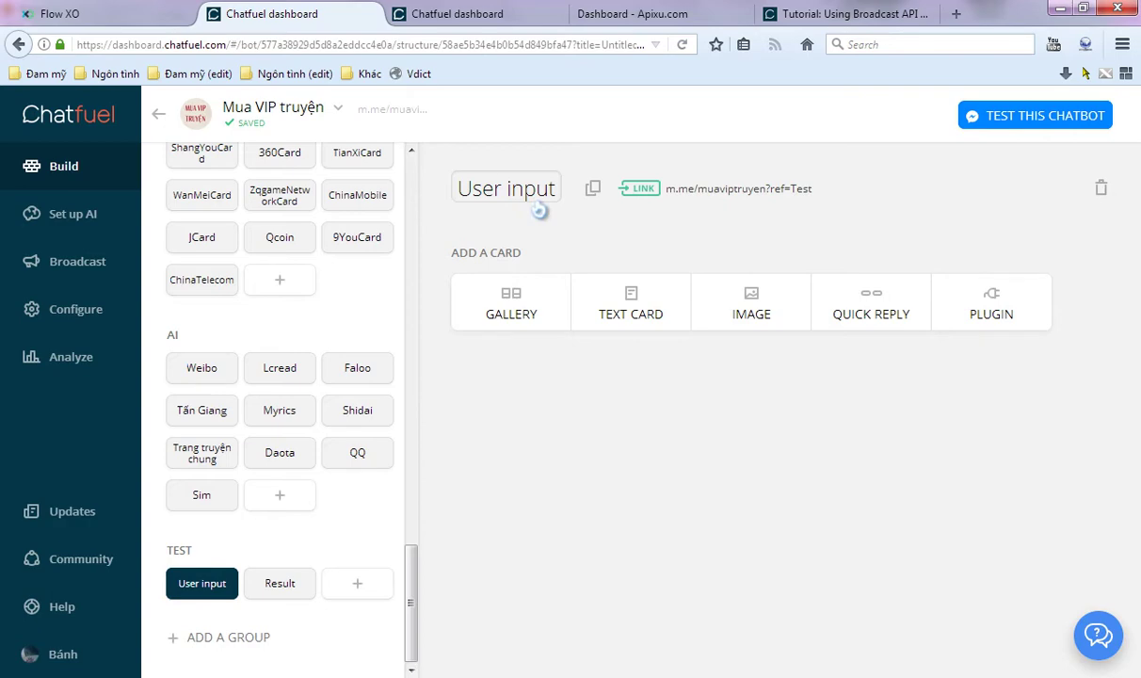
- Add a User input card asking 'Which city?' that saves the answer to attribute City
left_click(975, 309)
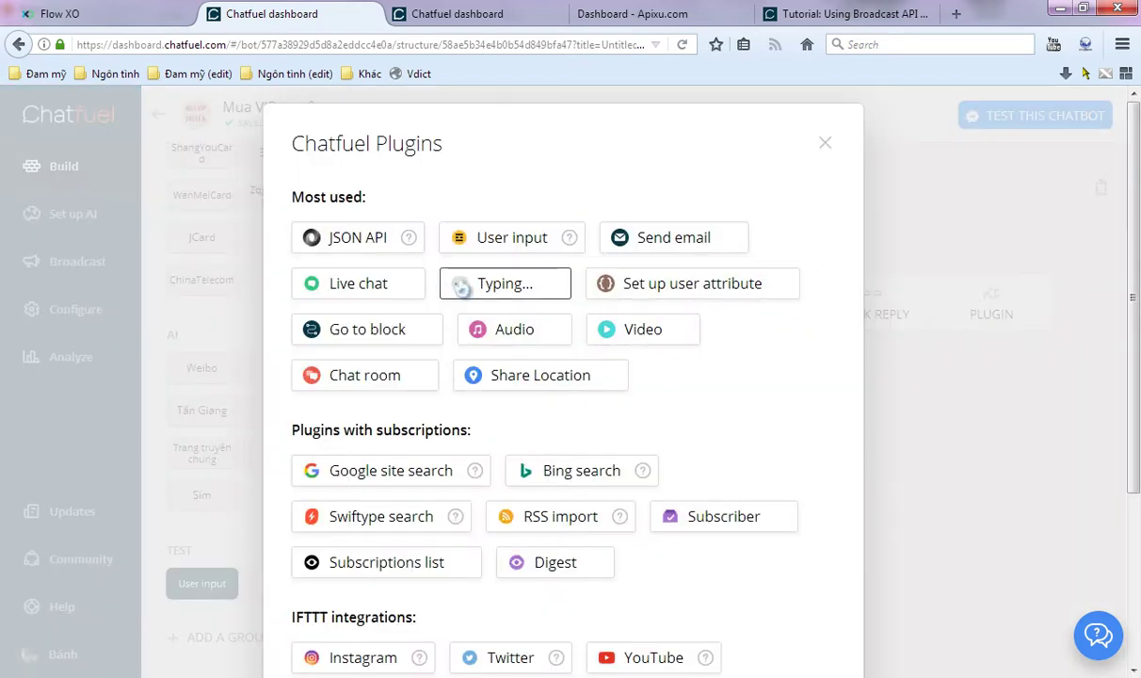
left_click(452, 247)
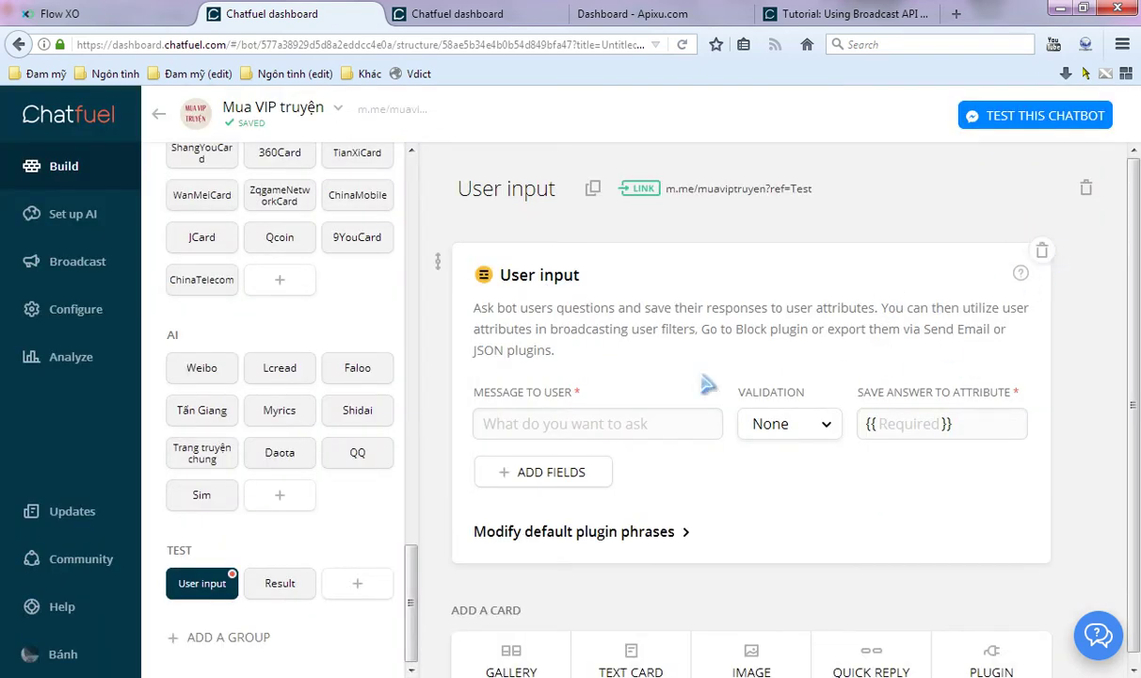
left_click(525, 414)
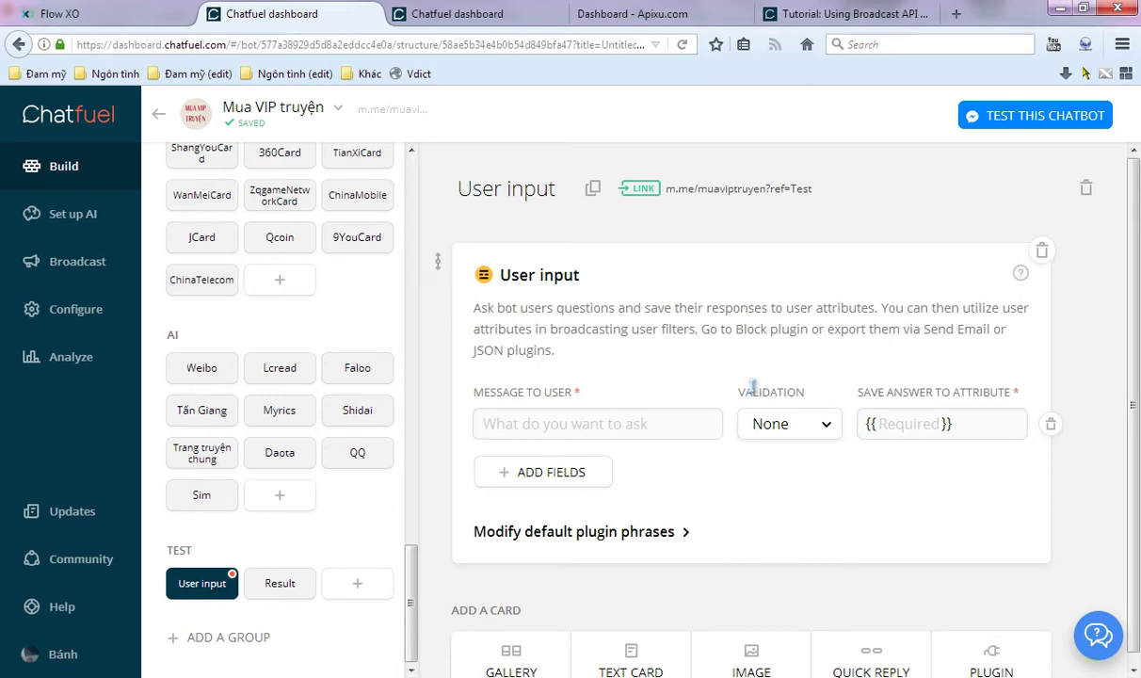
type("Which")
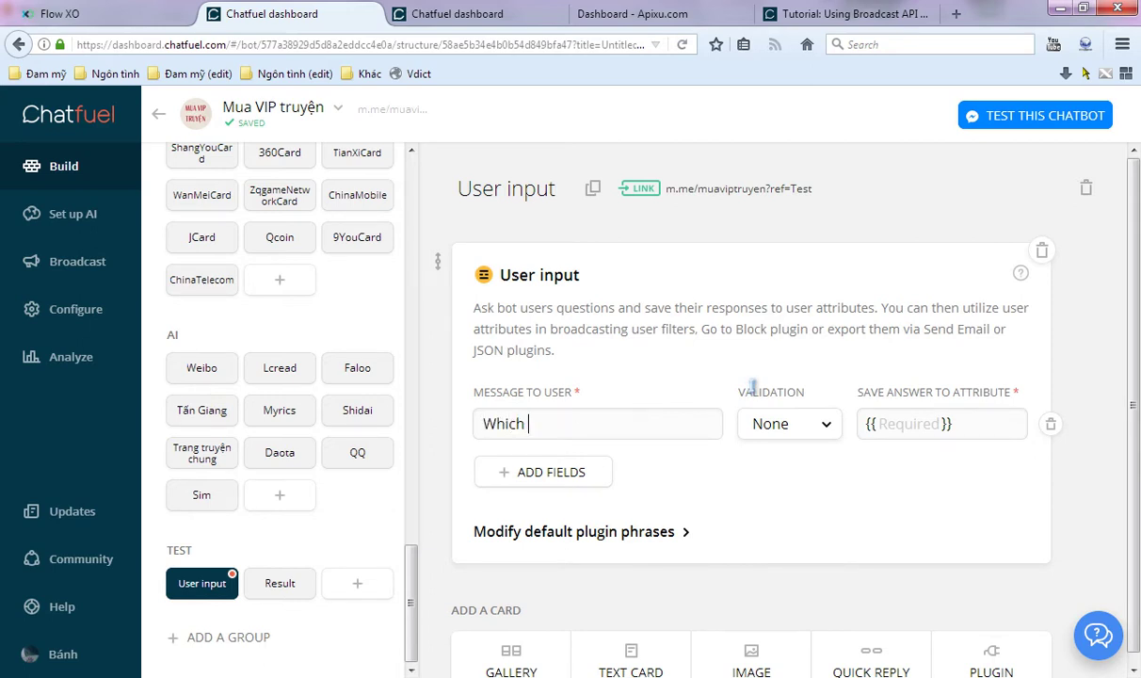
type(" city?")
left_click(883, 425)
type("C")
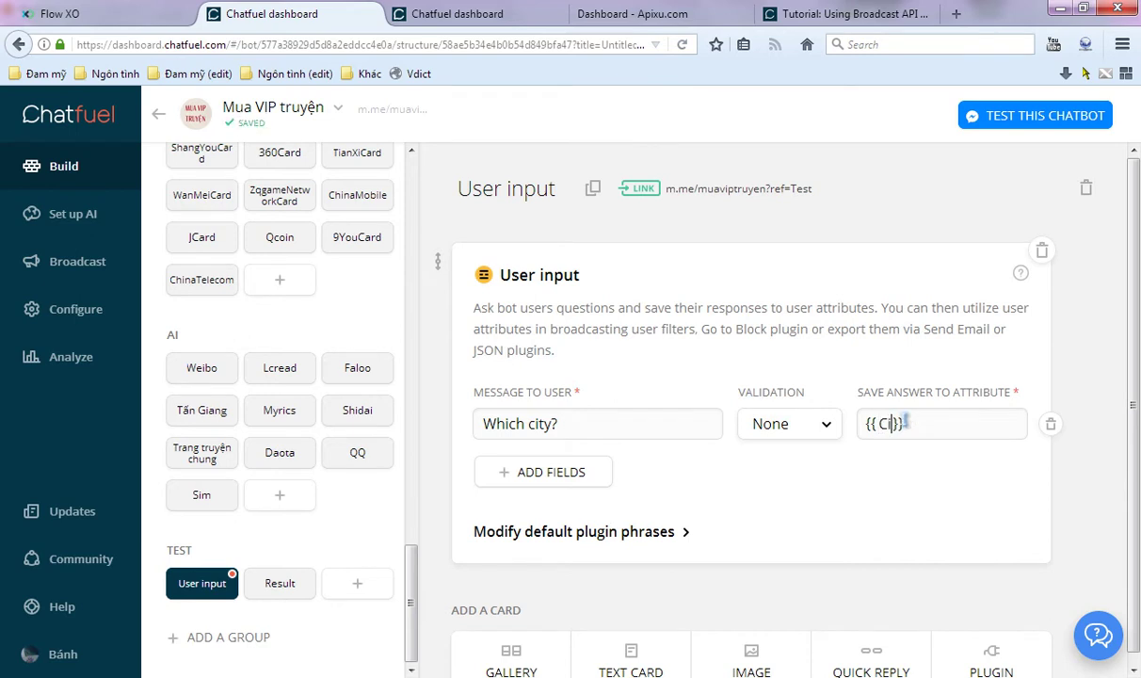
type("ity")
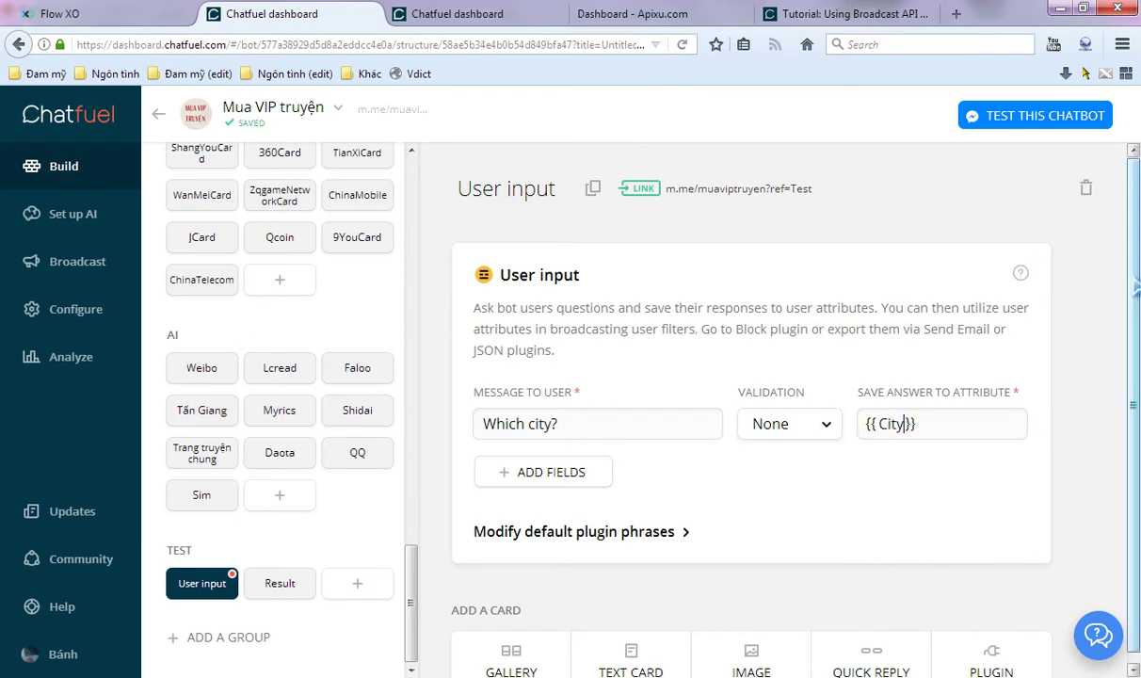
- Add a JSON API plugin card below the User input card
scroll(1073, 396, "down", 1)
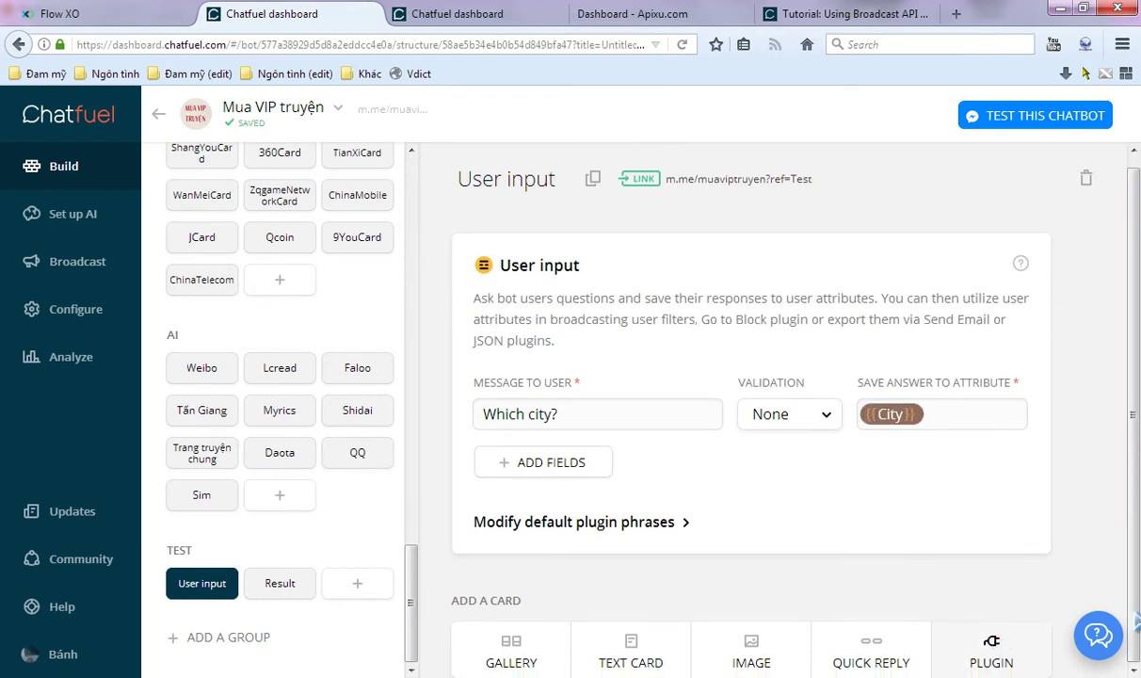
left_click(946, 633)
left_click(358, 237)
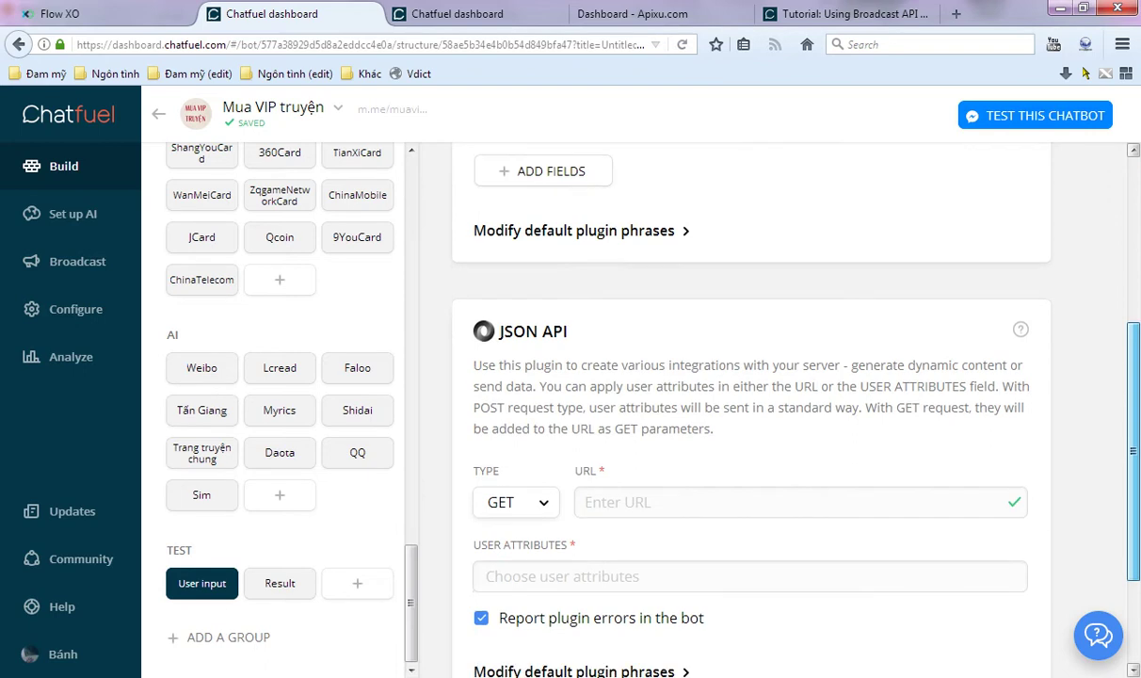
- Set the JSON API request to POST without error reporting and paste the Flow XO webhook URL
left_click(513, 384)
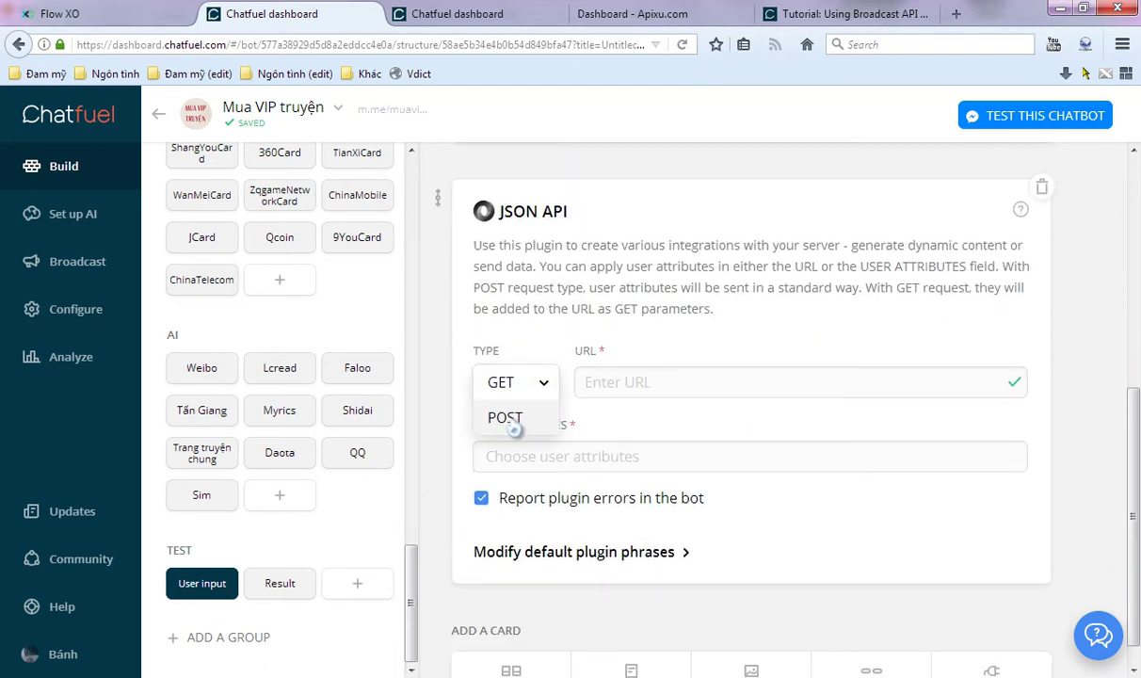
left_click(508, 419)
left_click(482, 498)
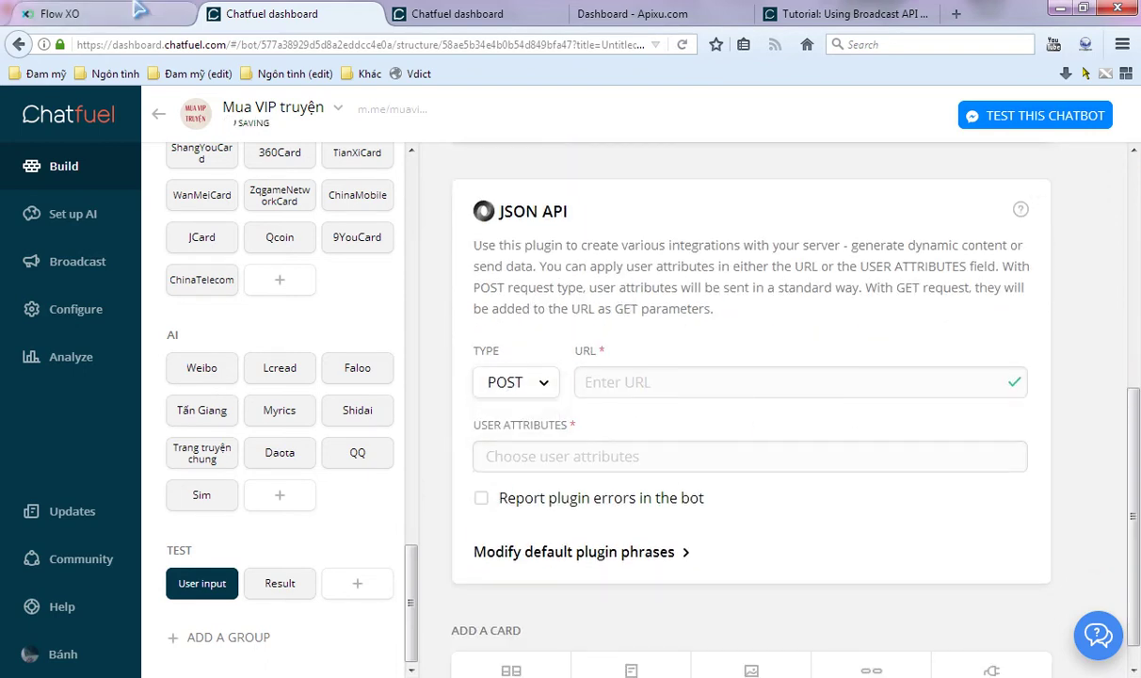
left_click(137, 9)
left_click(442, 322)
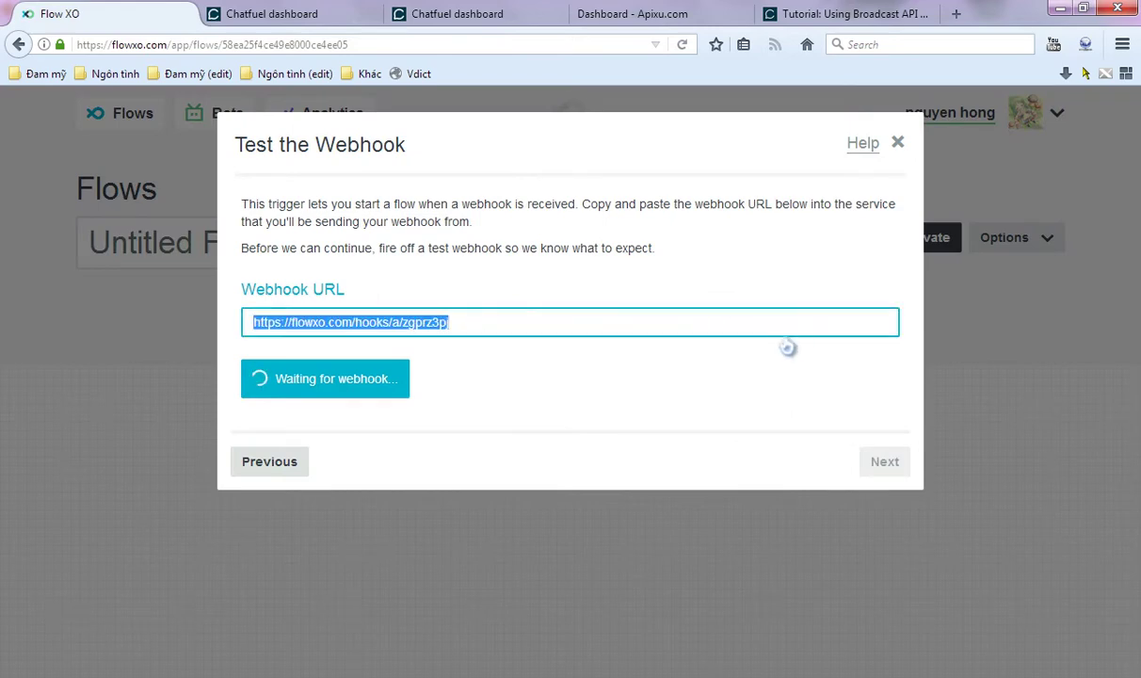
left_click(235, 13)
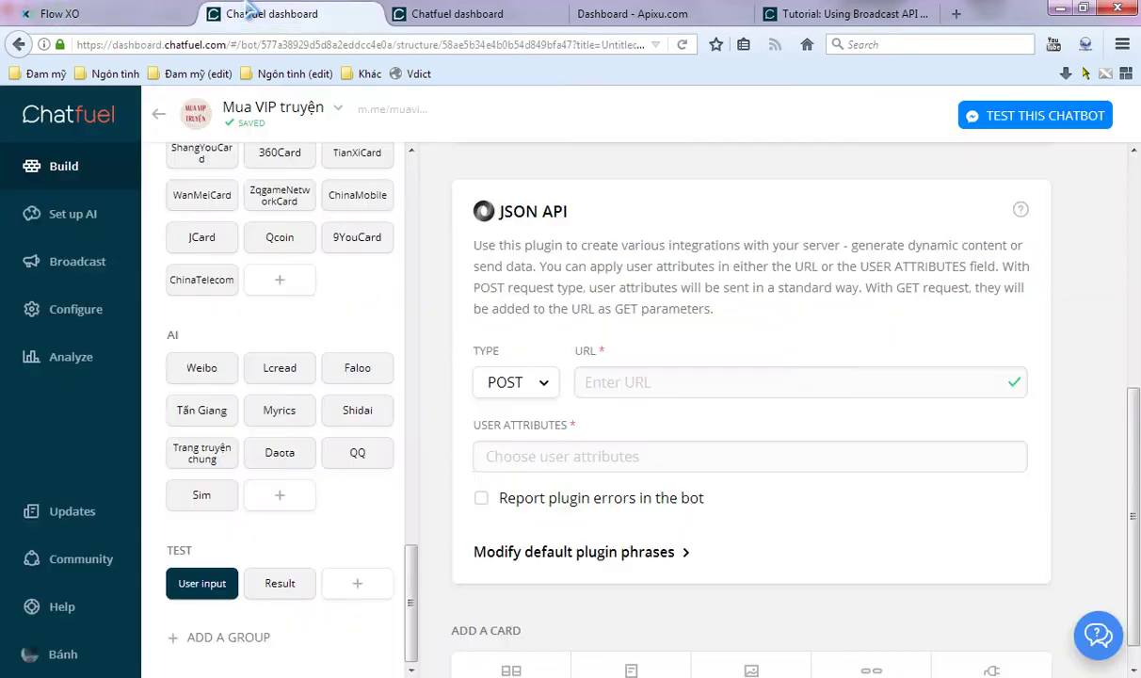
left_click(664, 382)
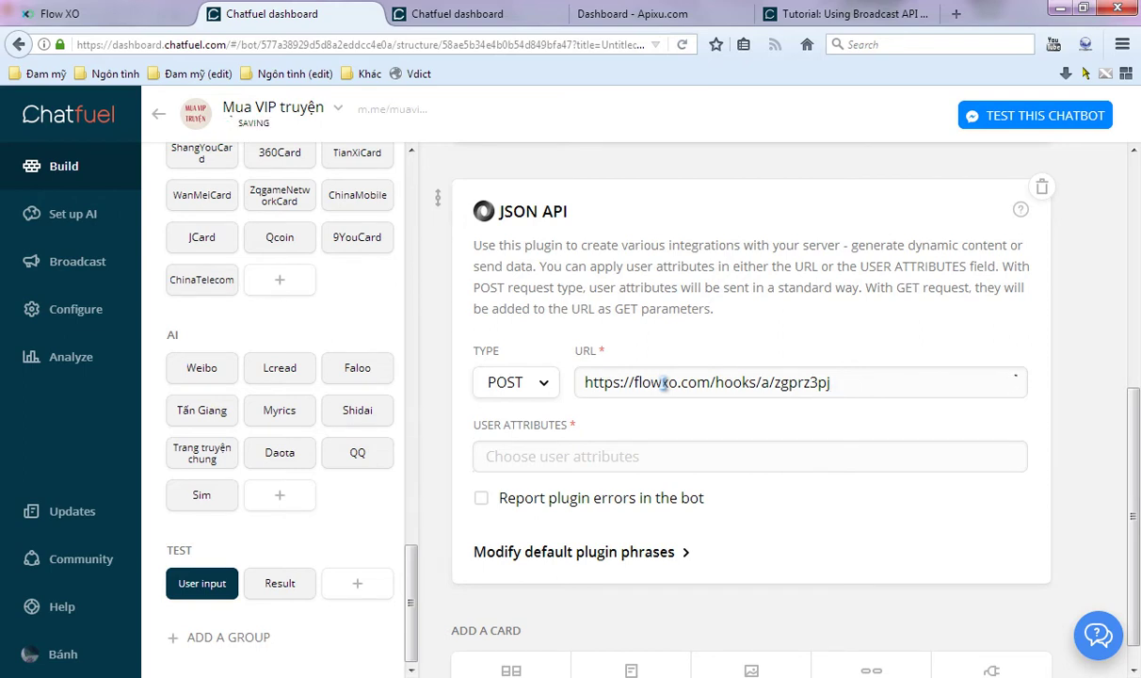
- Append the chatfuel user id and &city={{City}} to the URL, then open the bot's test link
type("?chatfuel_user_id={{c")
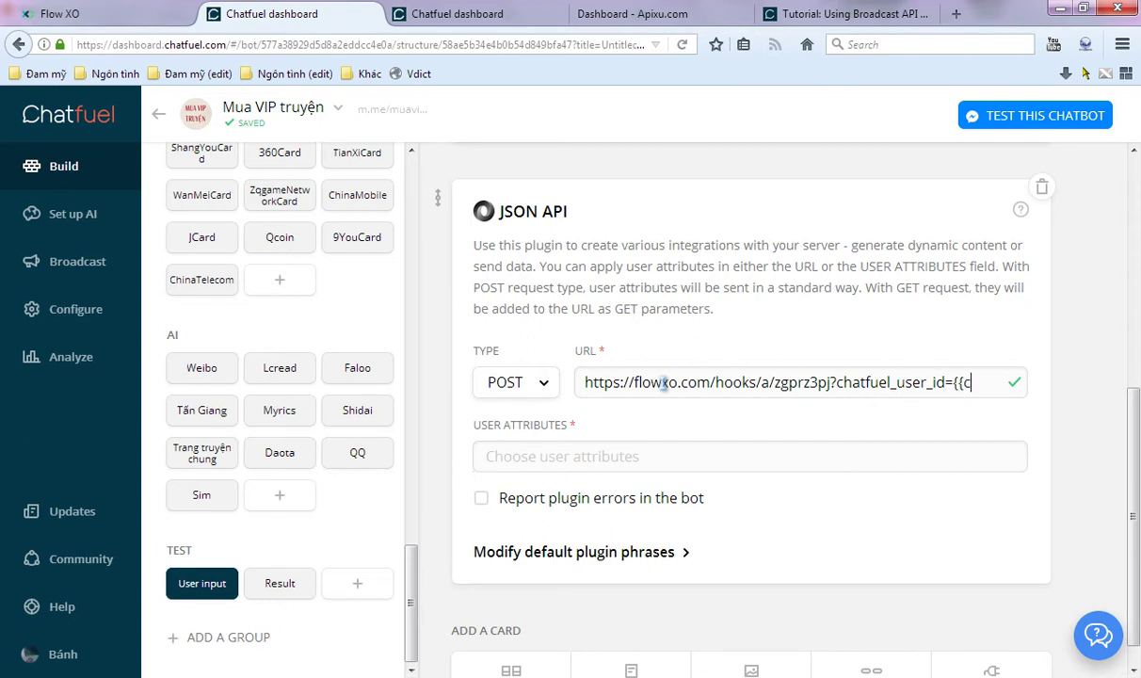
type("h")
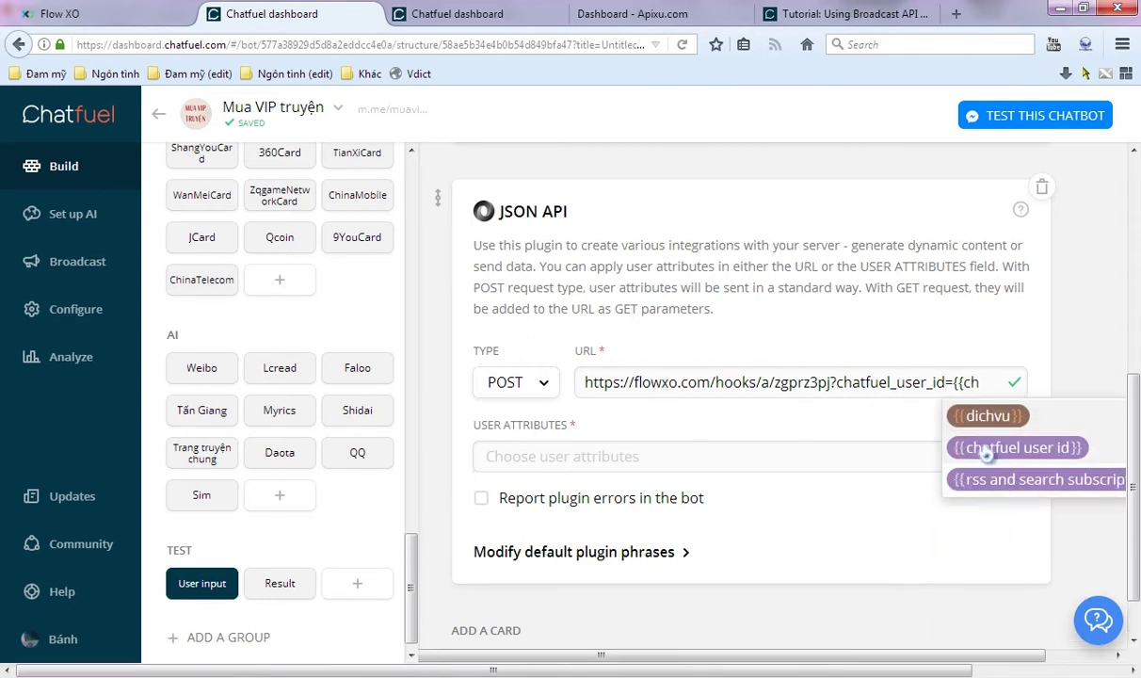
left_click(985, 451)
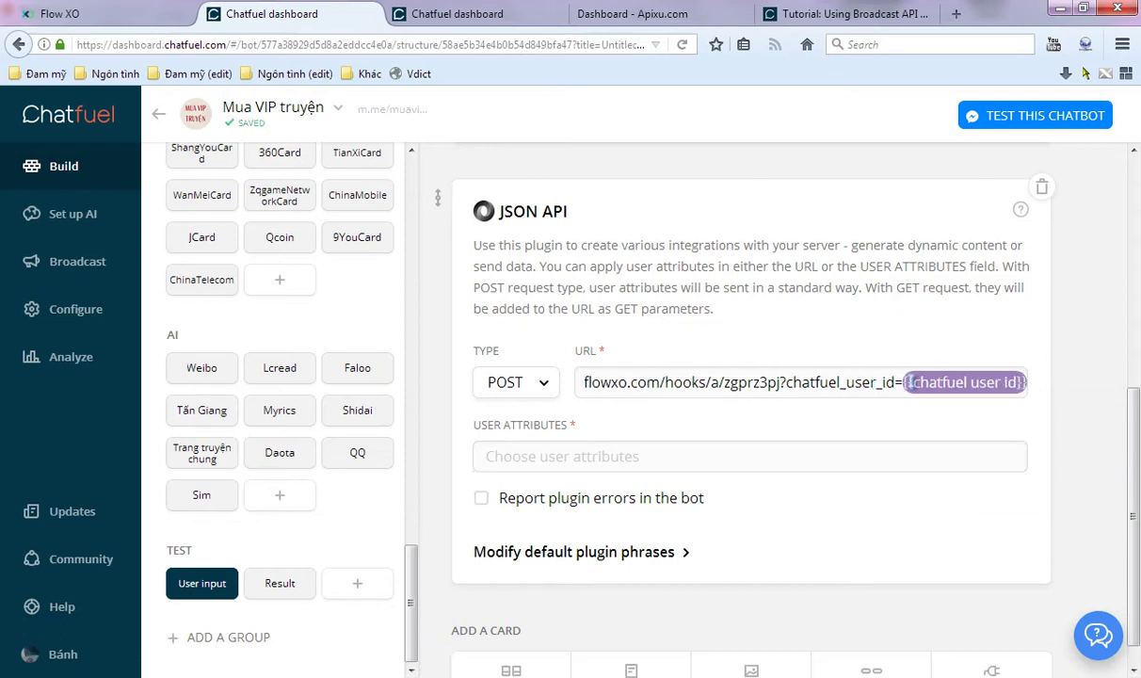
type("&")
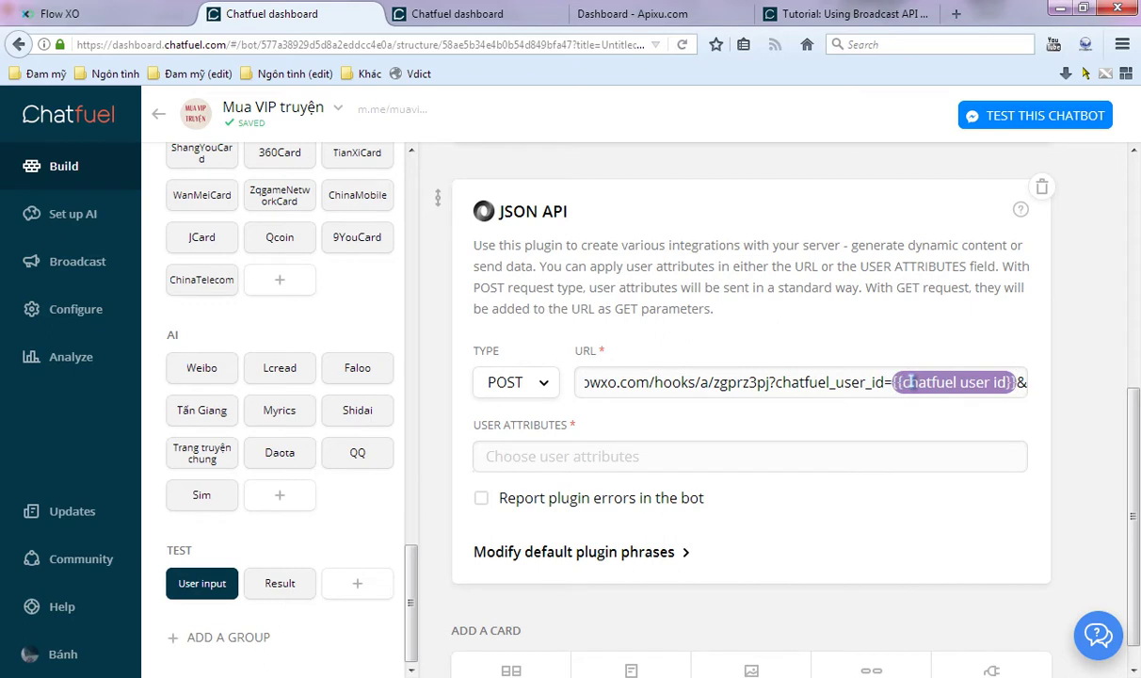
type("c")
type("i")
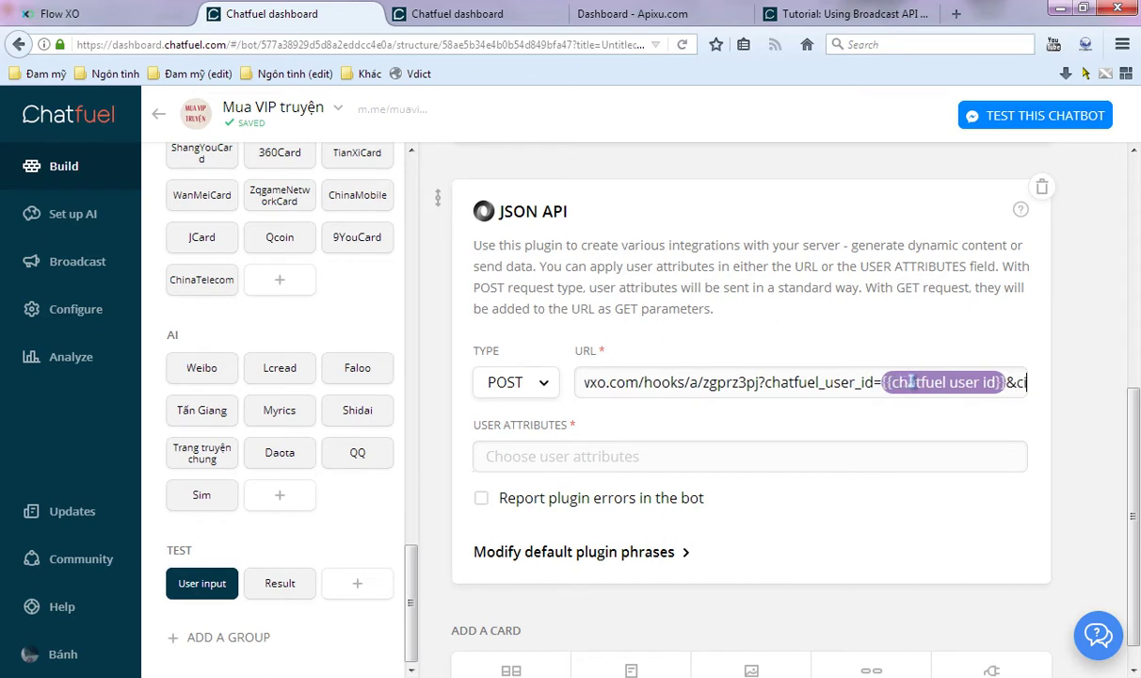
type("ty=")
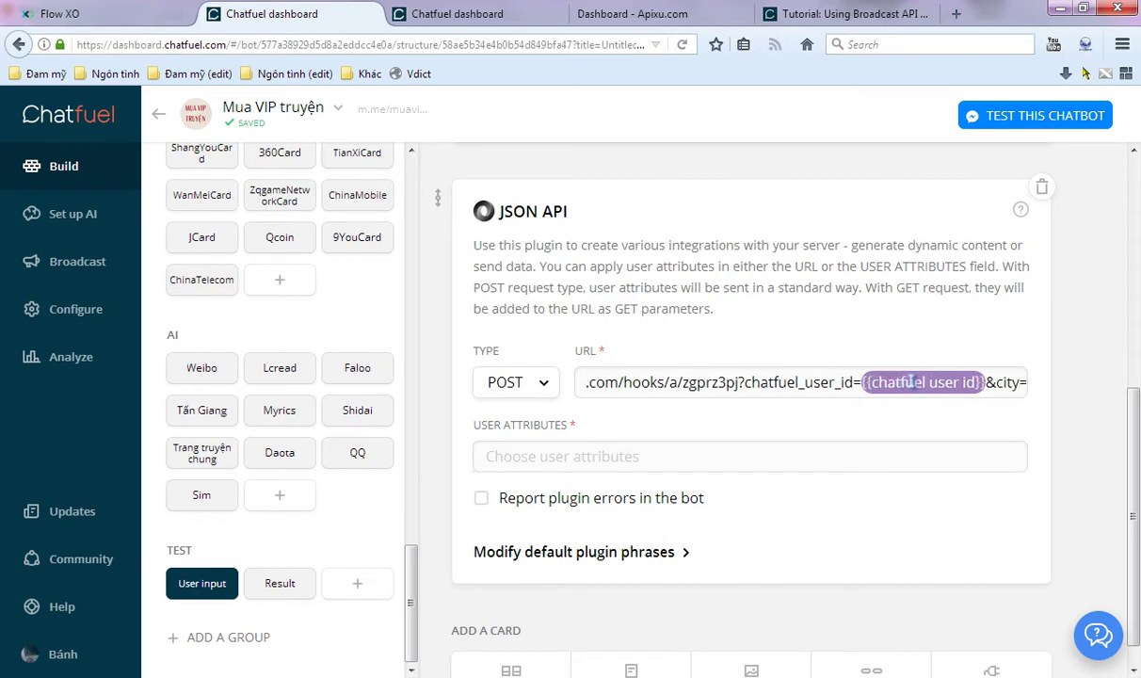
type("{{C")
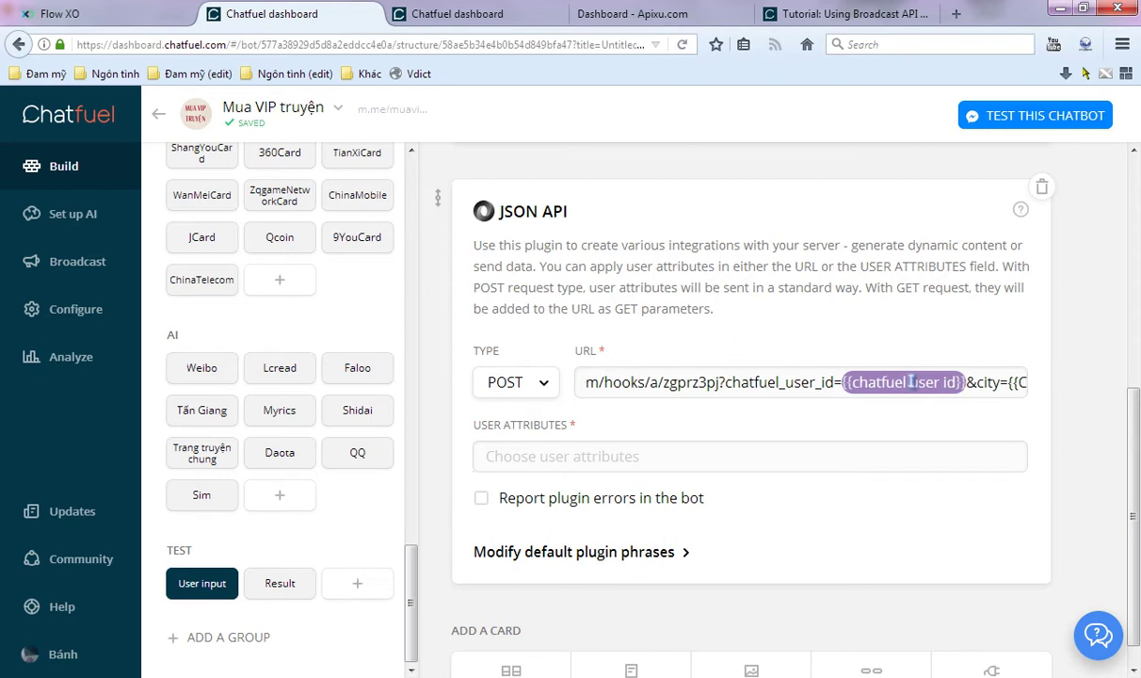
type("i")
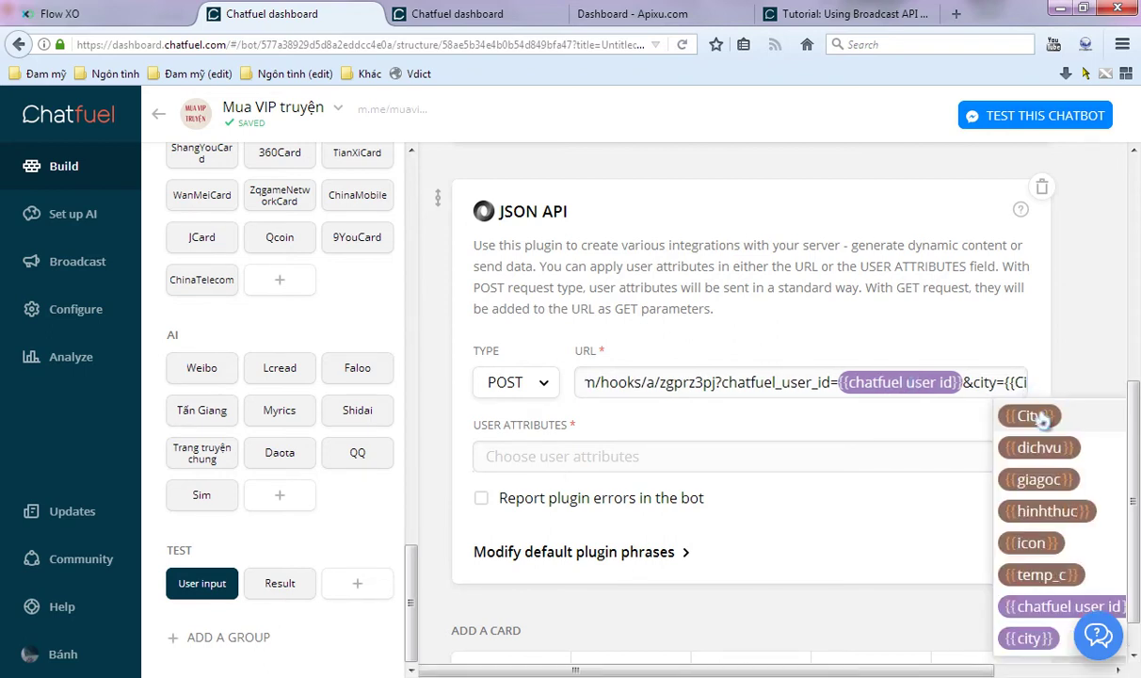
key("BackSpace")
key("BackSpace")
key("BackSpace")
key("BackSpace")
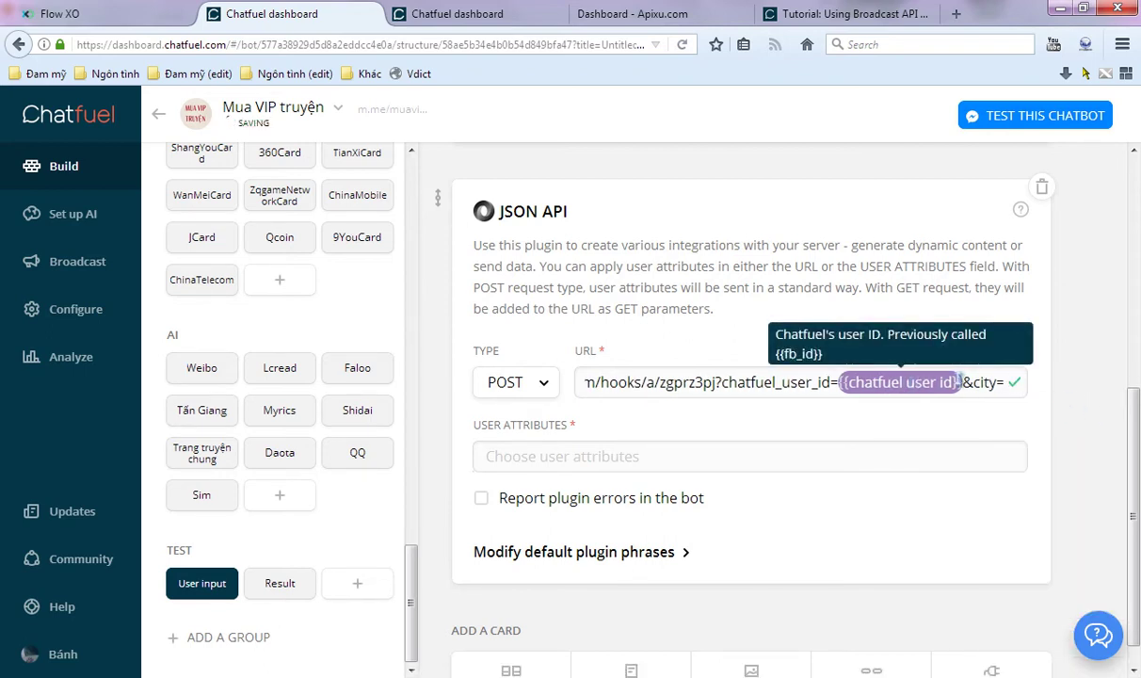
type("{{City}}")
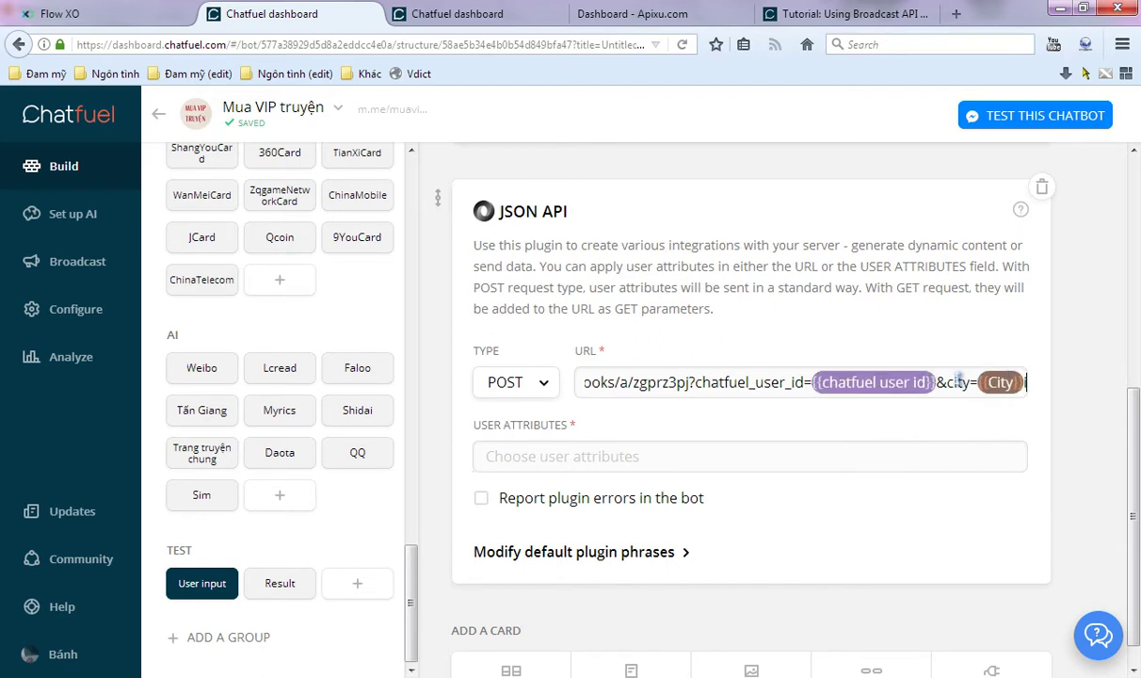
left_click(1104, 295)
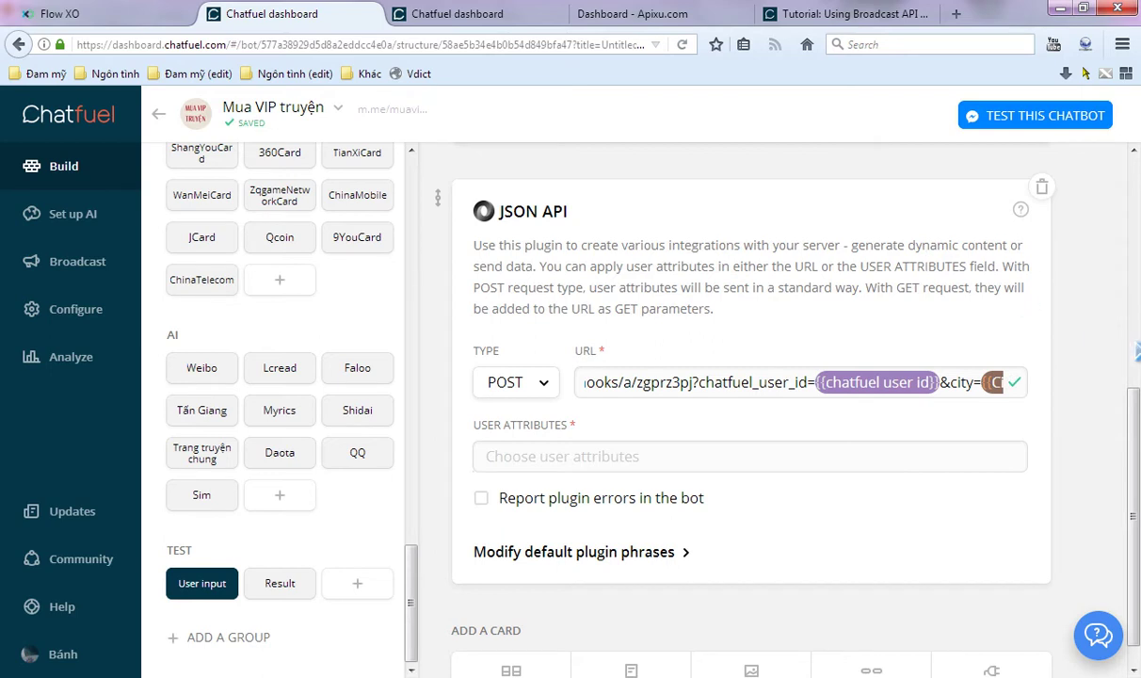
left_click_drag(1136, 427, 1136, 198)
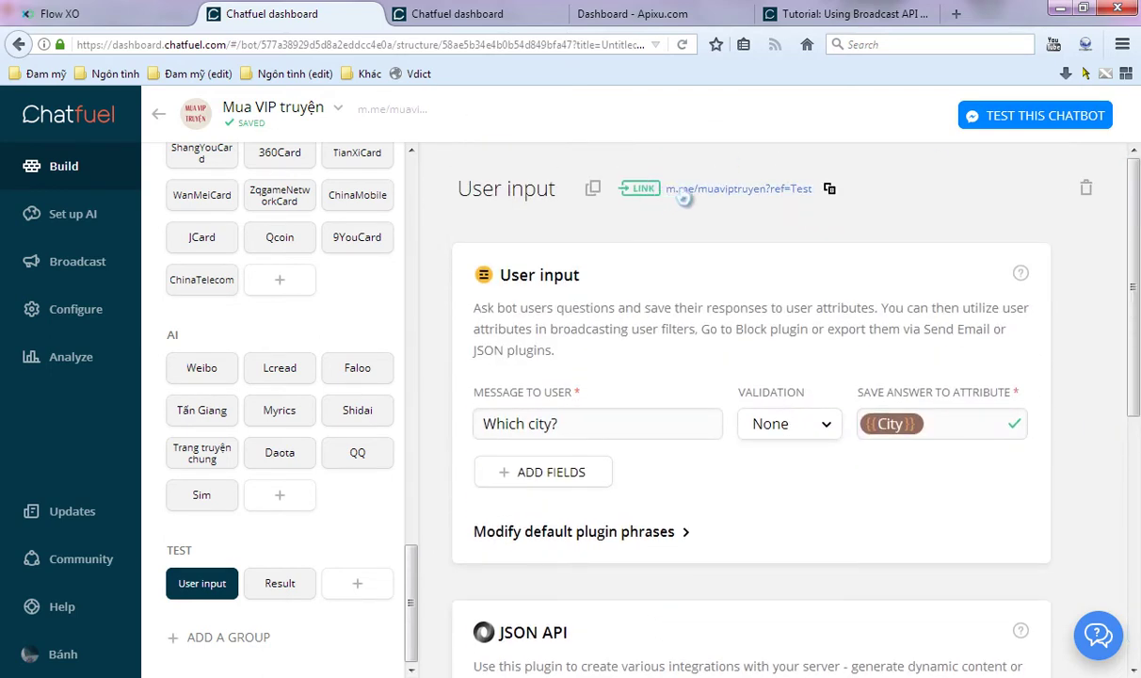
left_click(837, 184)
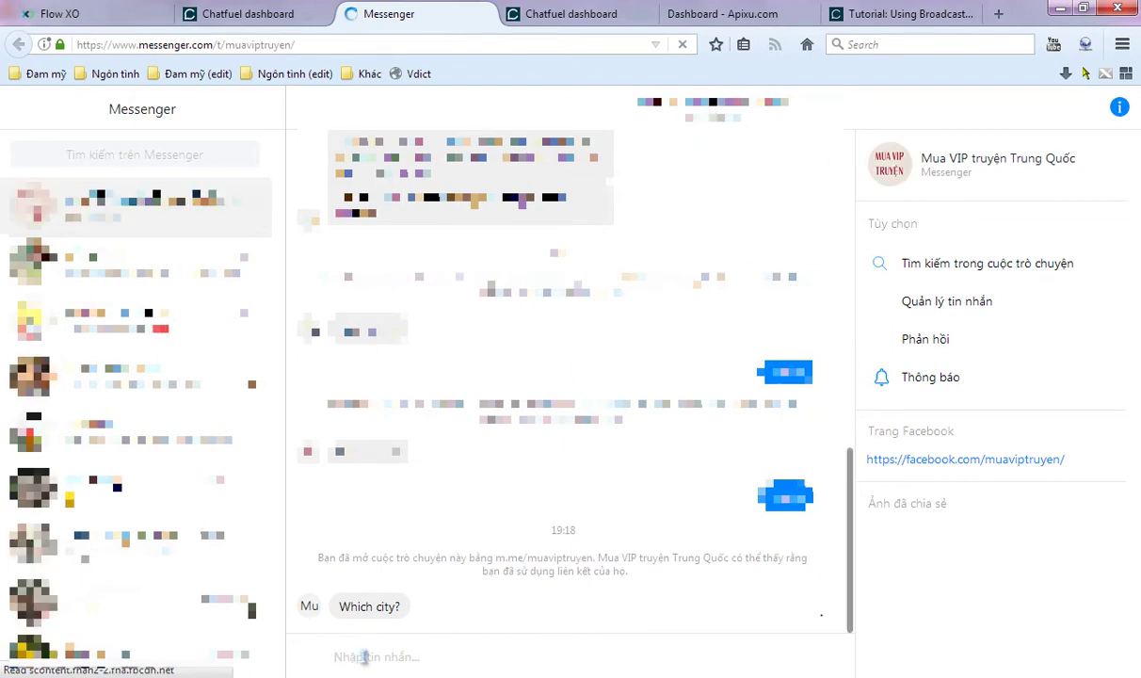
- Reply 'Hanoi' to the bot in Messenger and return to Flow XO's webhook test
type("Hano")
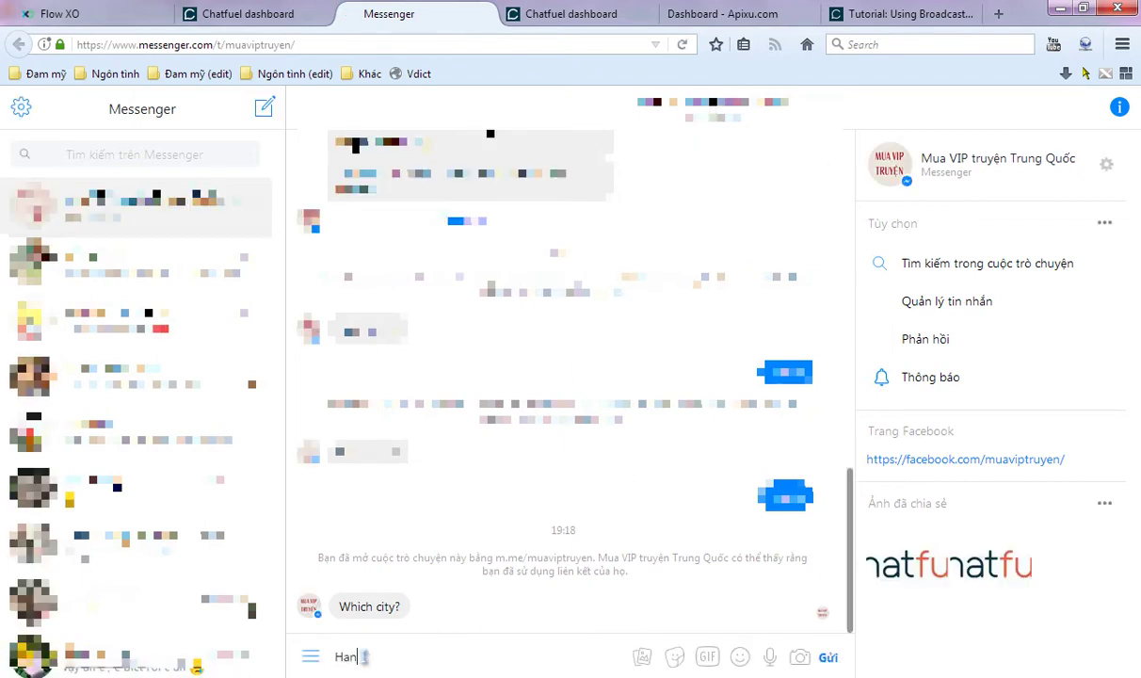
type("i")
key("Return")
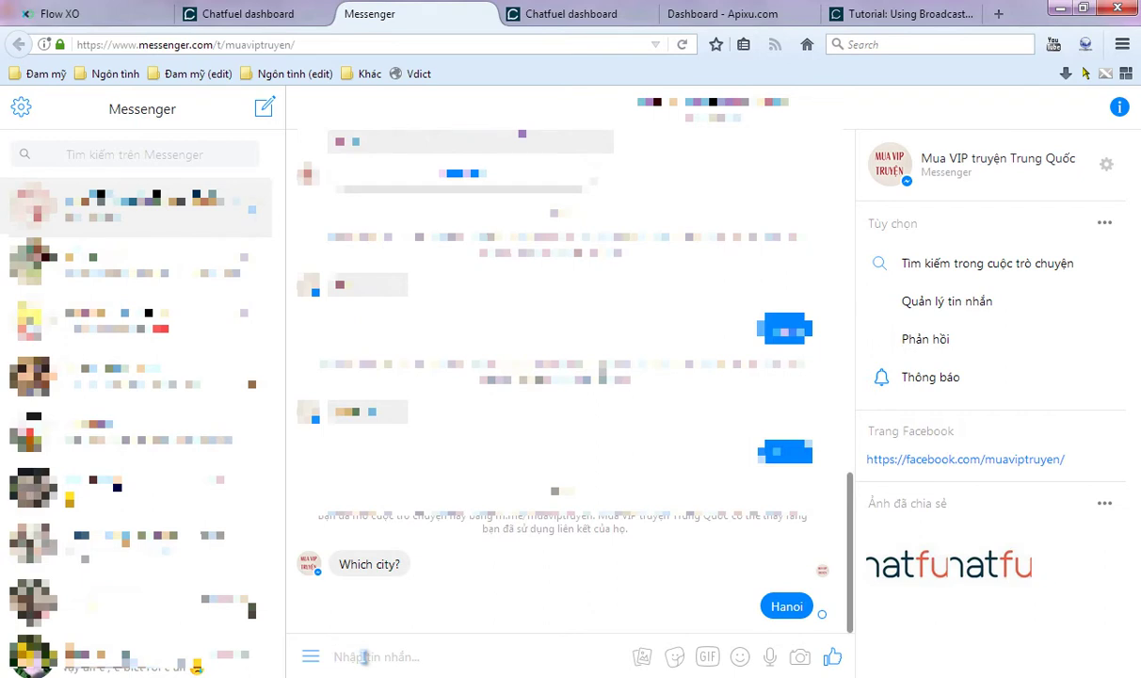
left_click(92, 9)
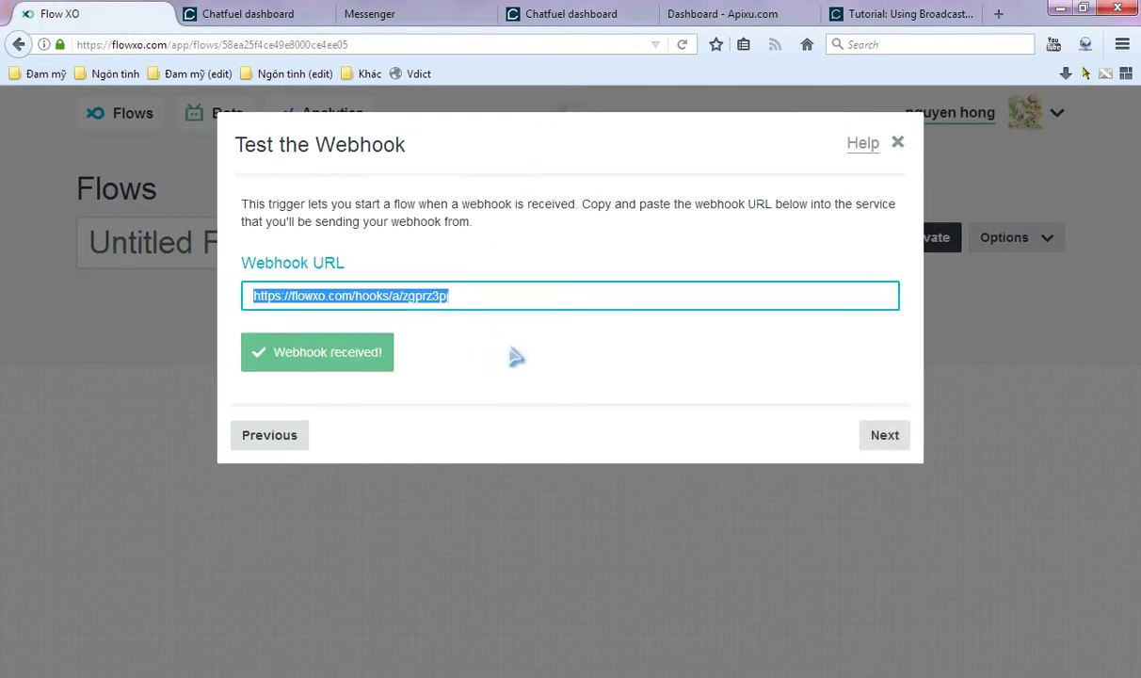
- Save the Receive a Webhook trigger after the test webhook arrives
left_click(887, 435)
left_click(882, 395)
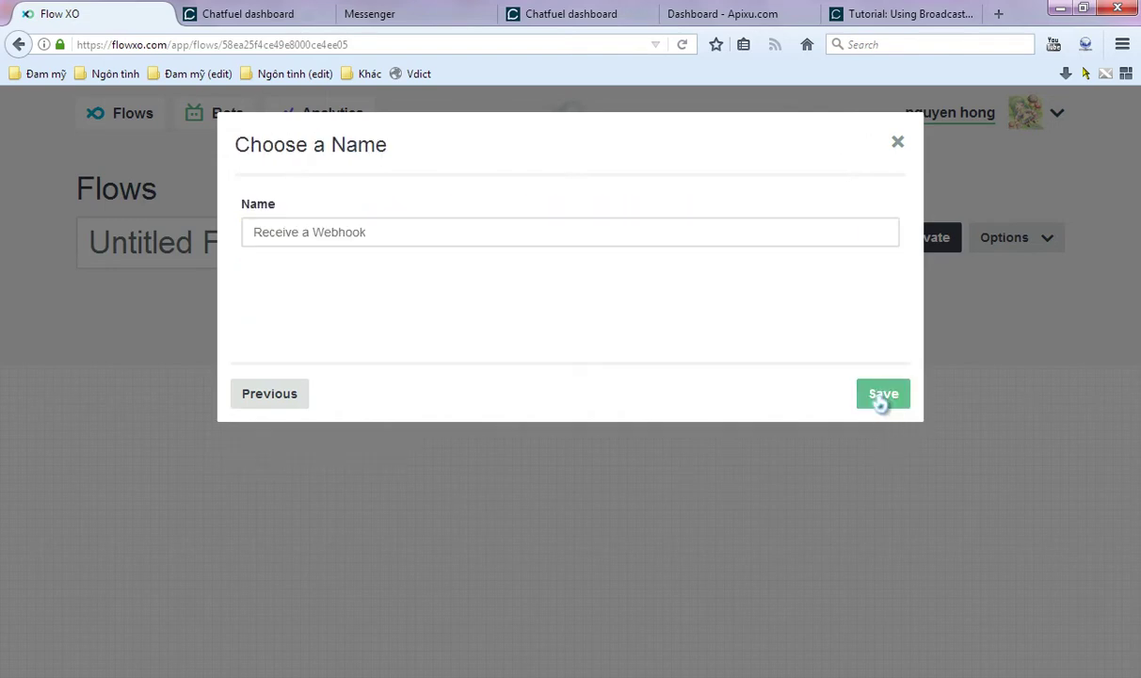
left_click(881, 399)
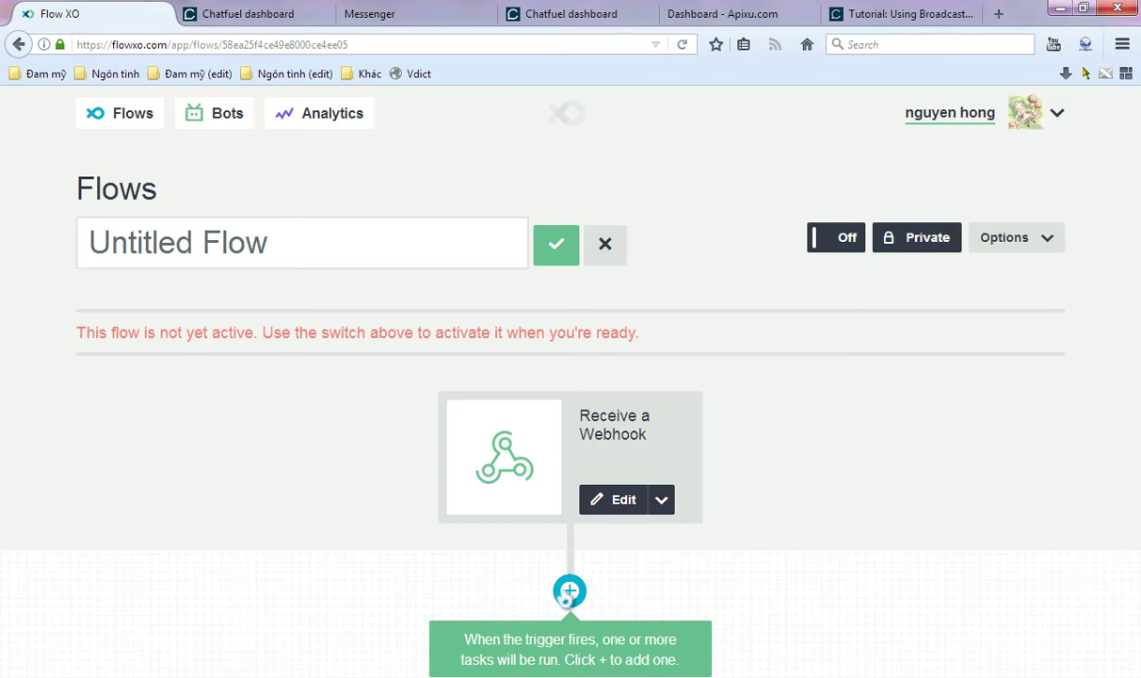
- Add a Webhook & HTTP 'Make a HTTP Request' task after the trigger
left_click(568, 591)
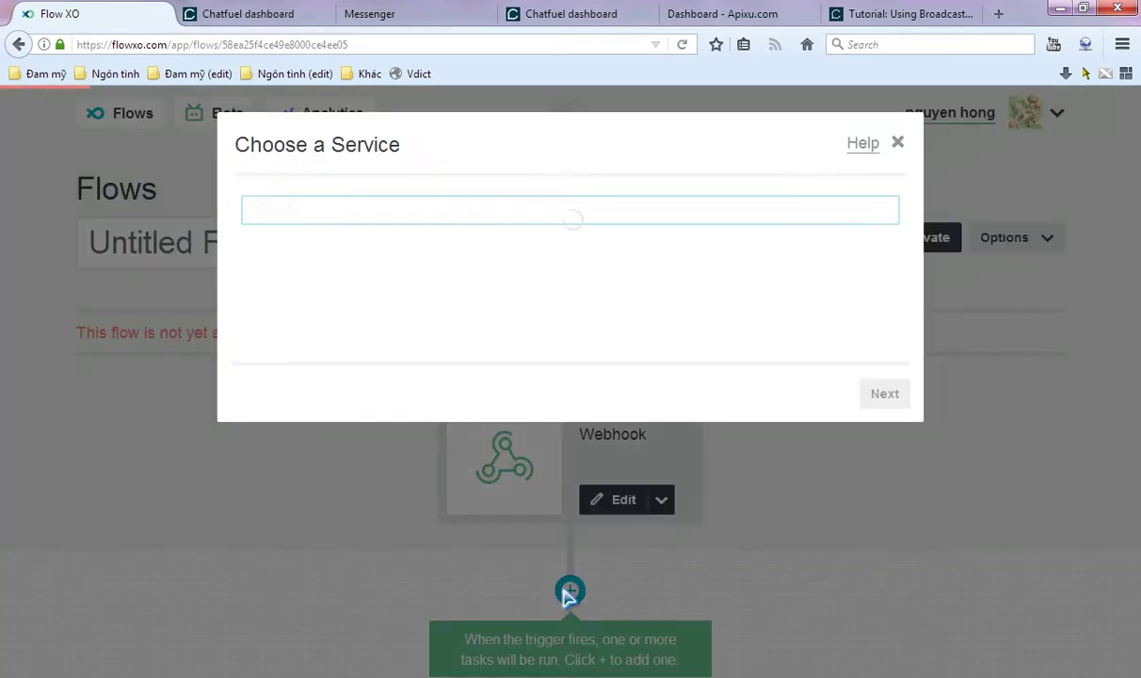
scroll(687, 433, "down", 2)
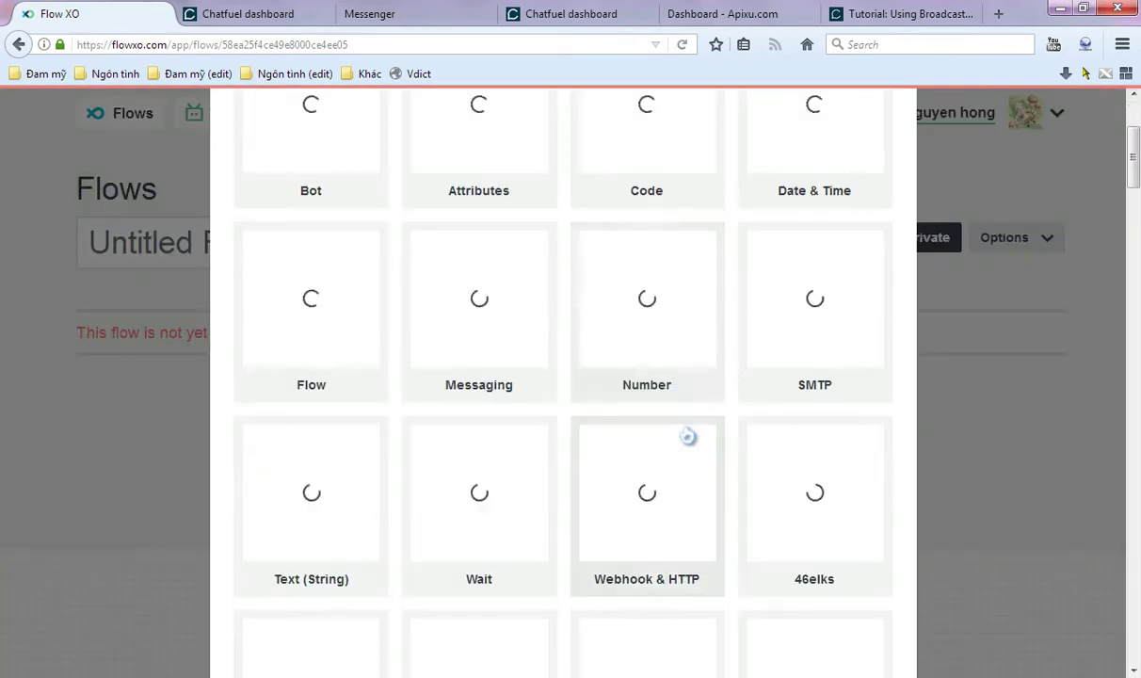
left_click(679, 492)
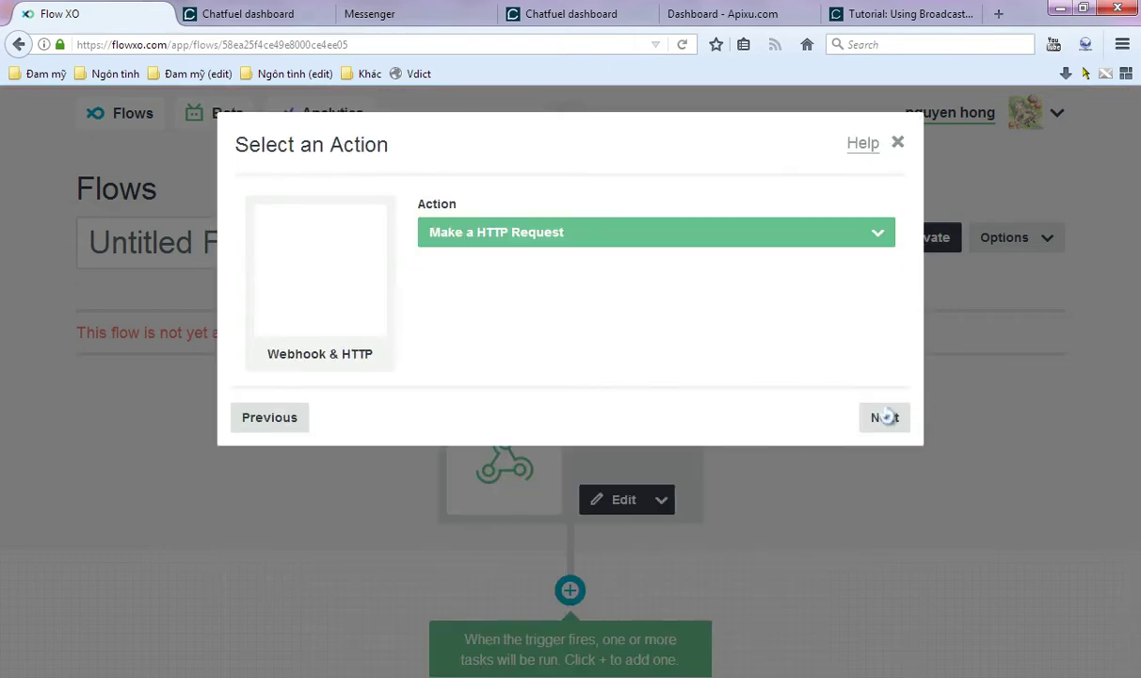
left_click(885, 417)
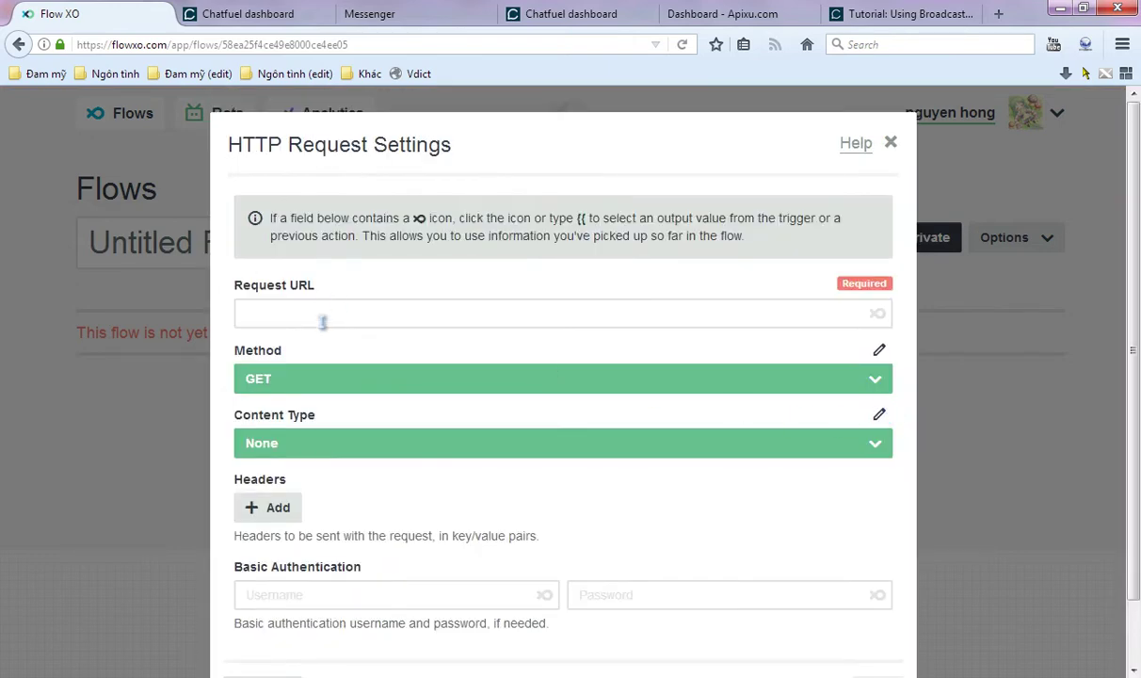
- Close the Messenger tab and copy Apixu's HTTP current-weather request URL
mouse_move(426, 9)
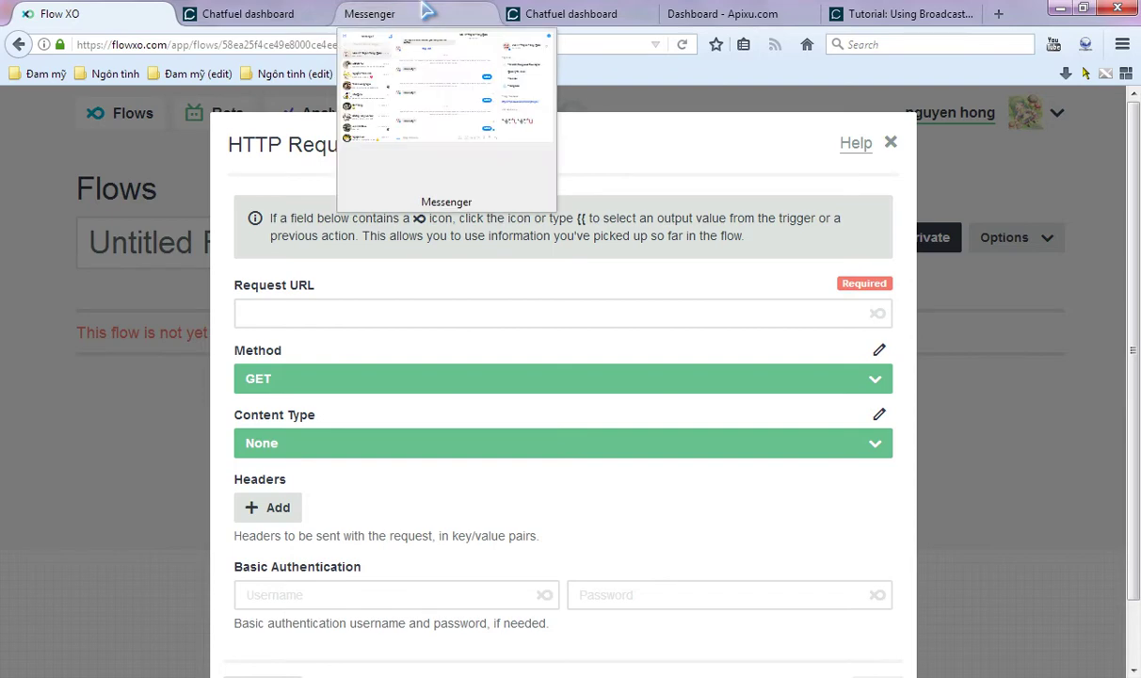
middle_click(400, 12)
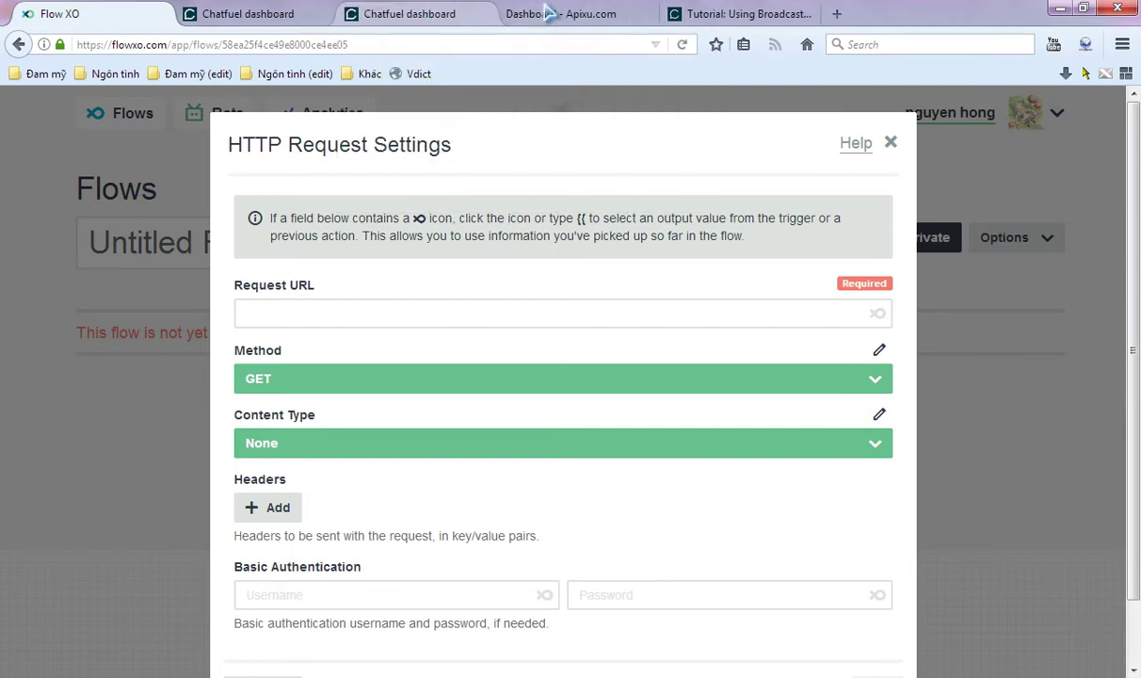
left_click(551, 14)
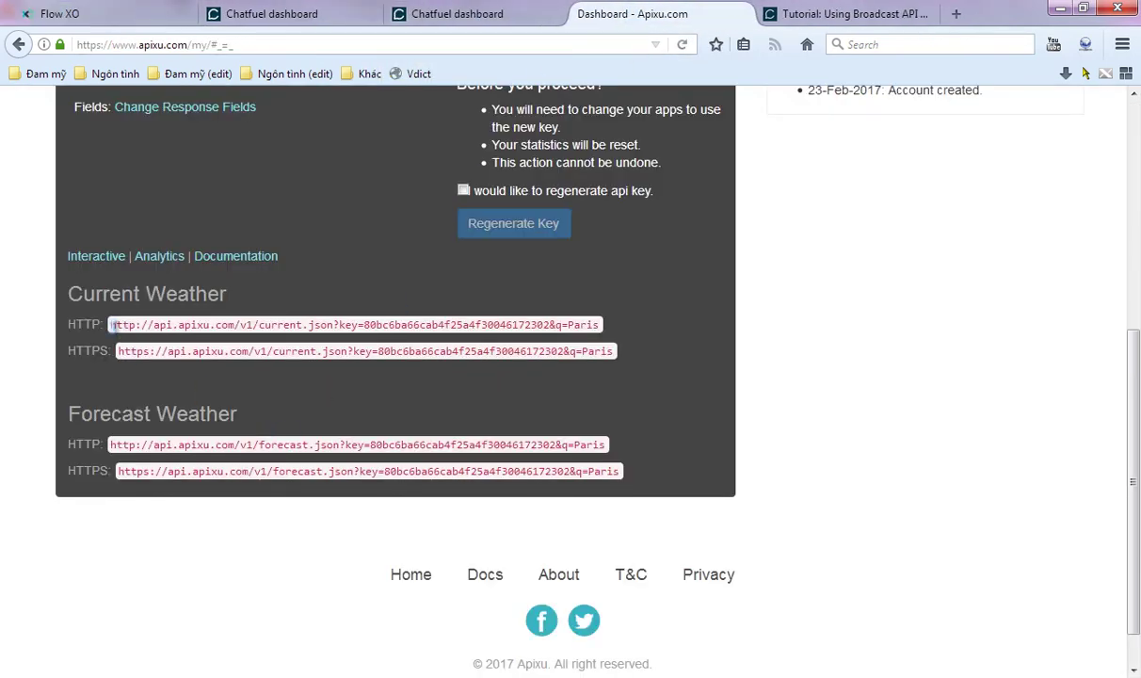
left_click_drag(112, 325, 596, 324)
key("ctrl+c")
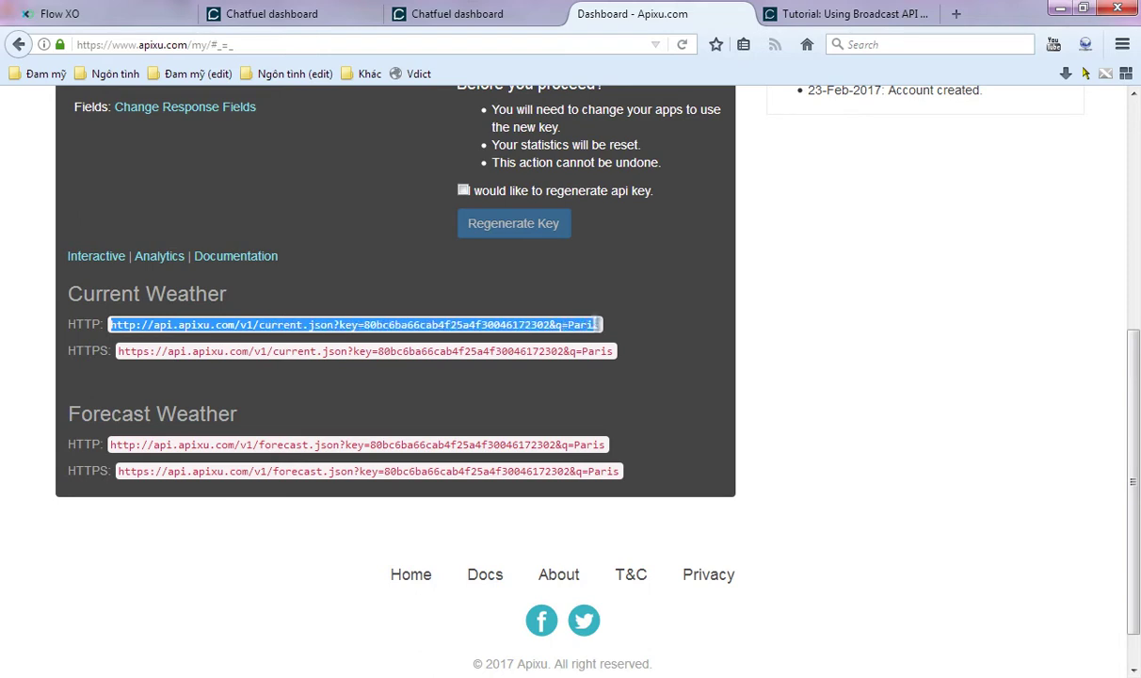
left_click(146, 13)
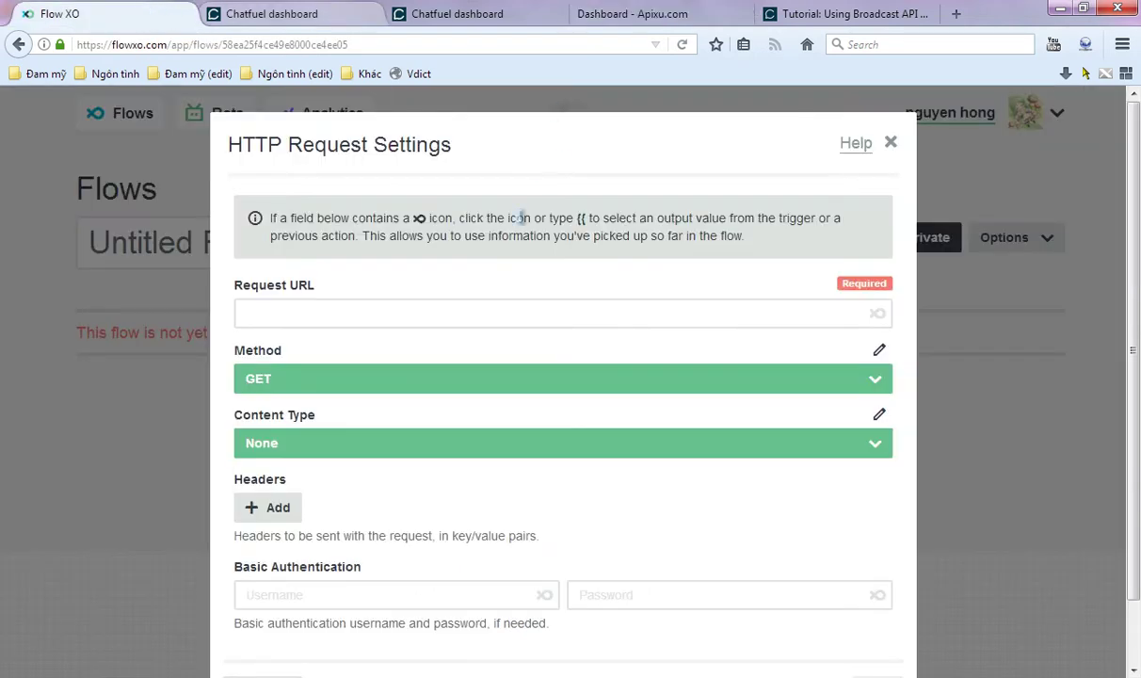
- Set the Request URL to Apixu's current-weather URL with q= replaced by the webhook's City value
left_click(353, 312)
key("ctrl+v")
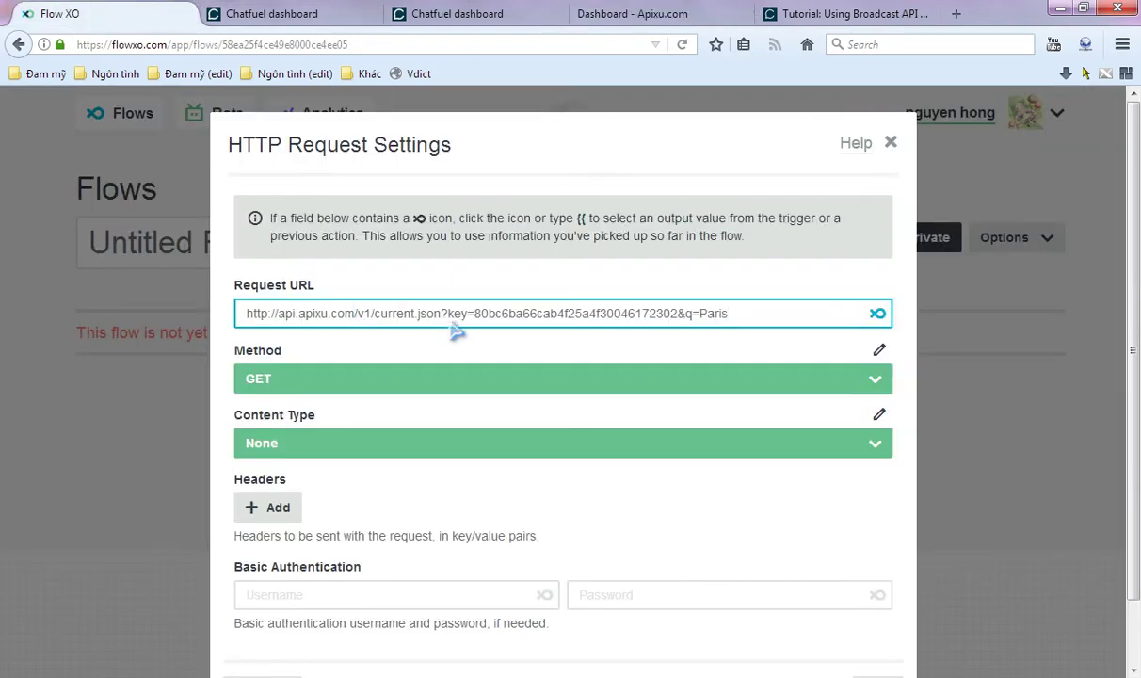
left_click_drag(701, 313, 853, 315)
key("BackSpace")
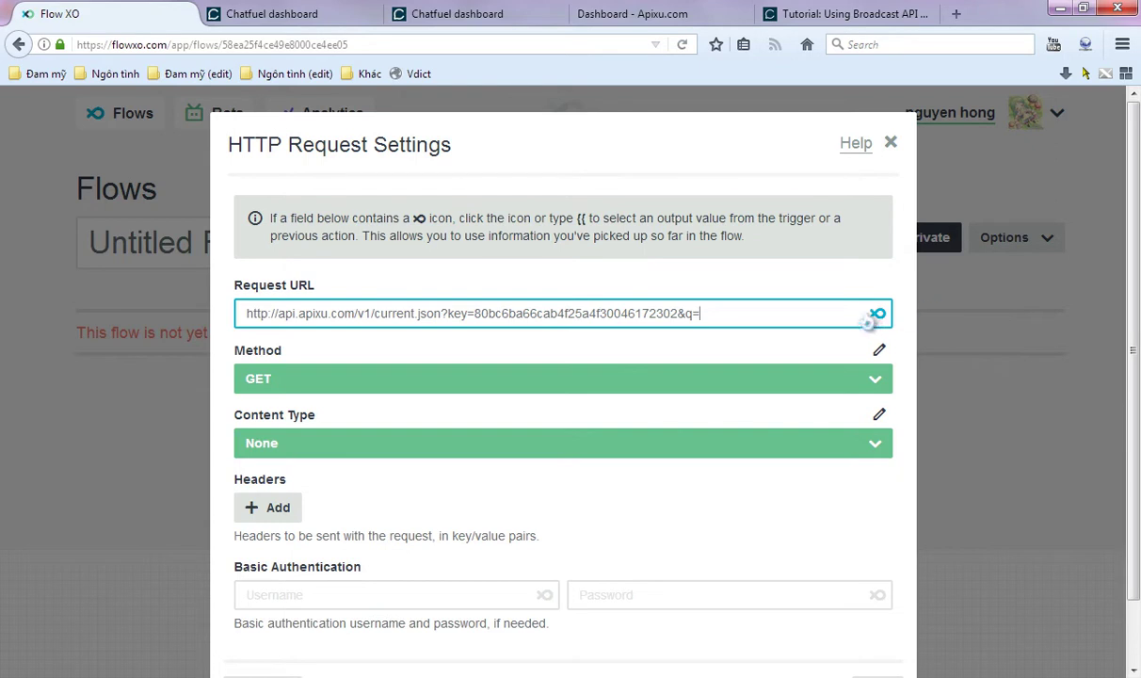
left_click(877, 314)
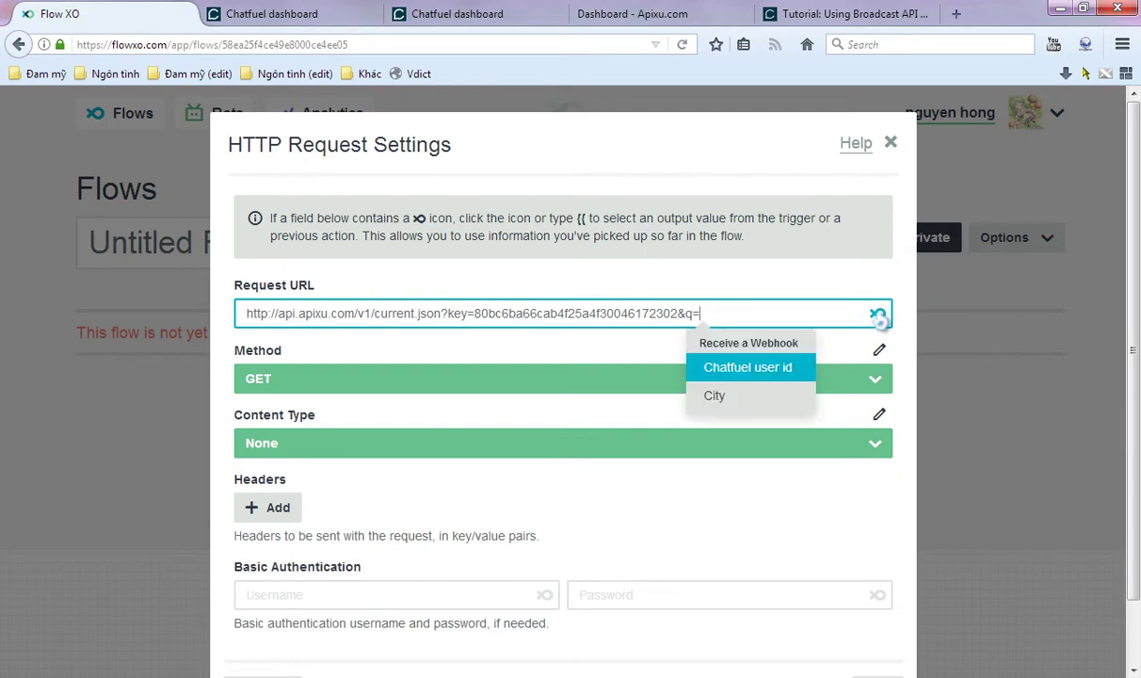
left_click(741, 396)
- Save the Make a HTTP Request task without a filter
scroll(423, 436, "down", 1)
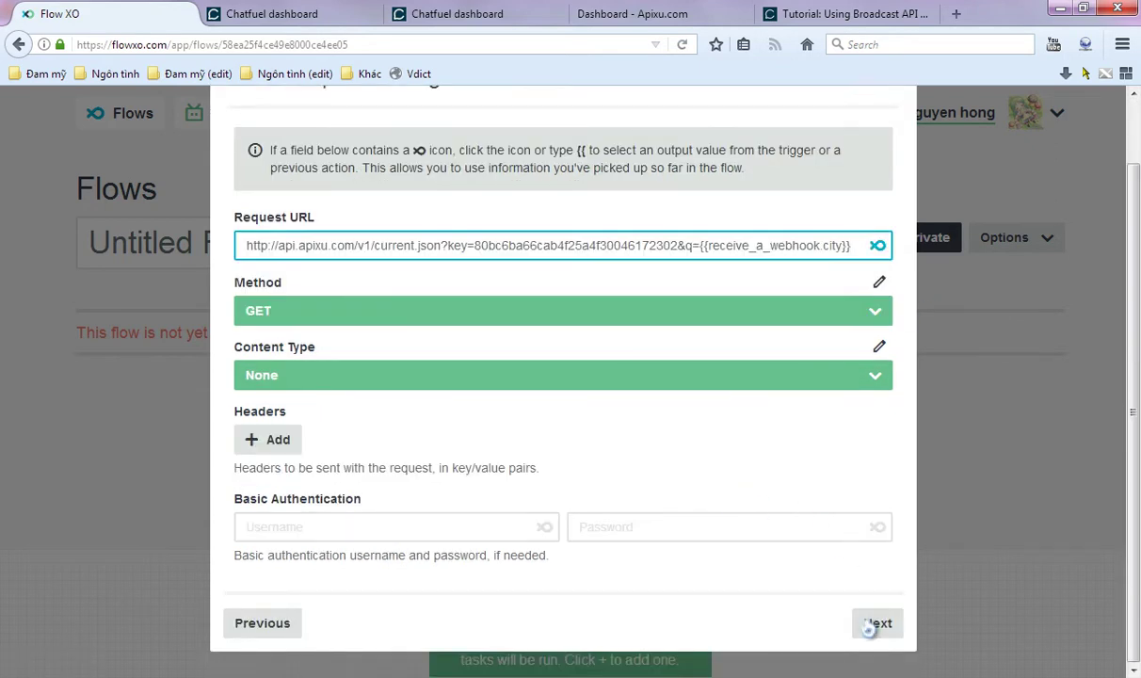
left_click(874, 621)
left_click(873, 400)
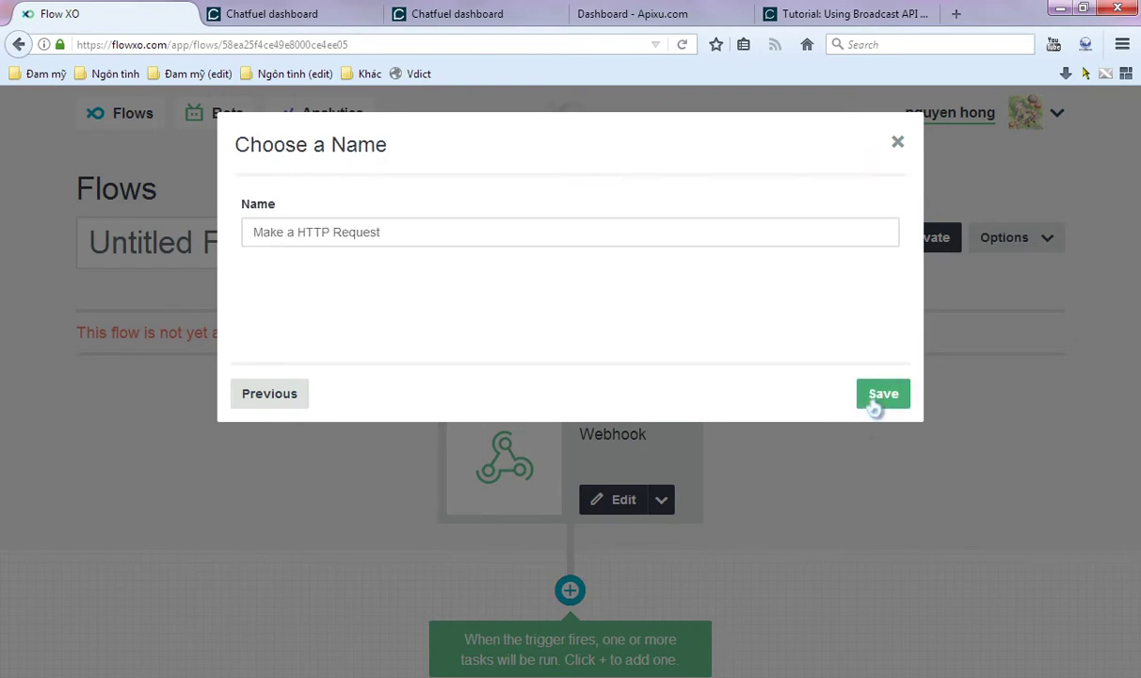
left_click(883, 399)
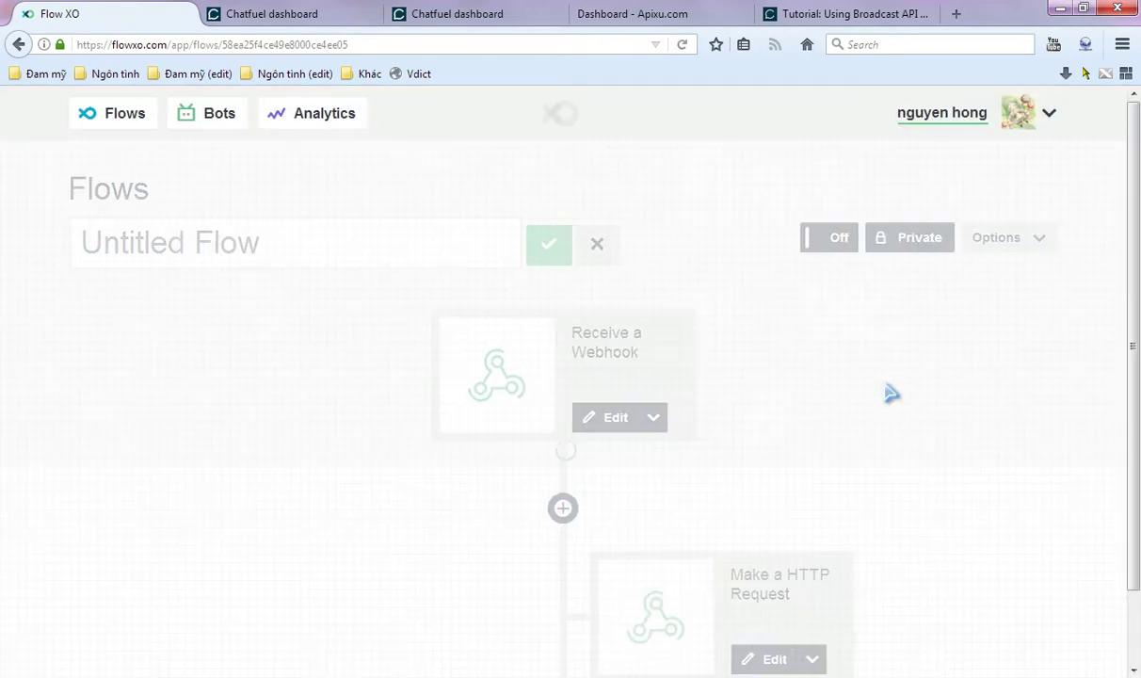
scroll(891, 392, "down", 2)
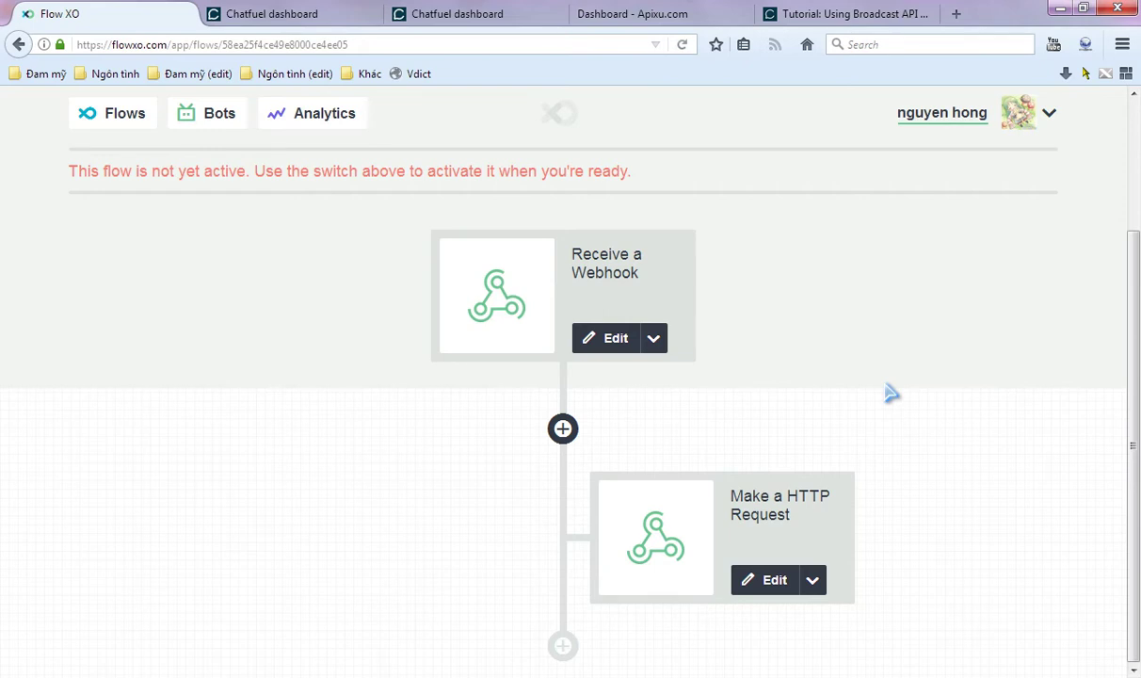
- Add a second Webhook & HTTP 'Make a HTTP Request' action at the end of the flow
left_click(565, 648)
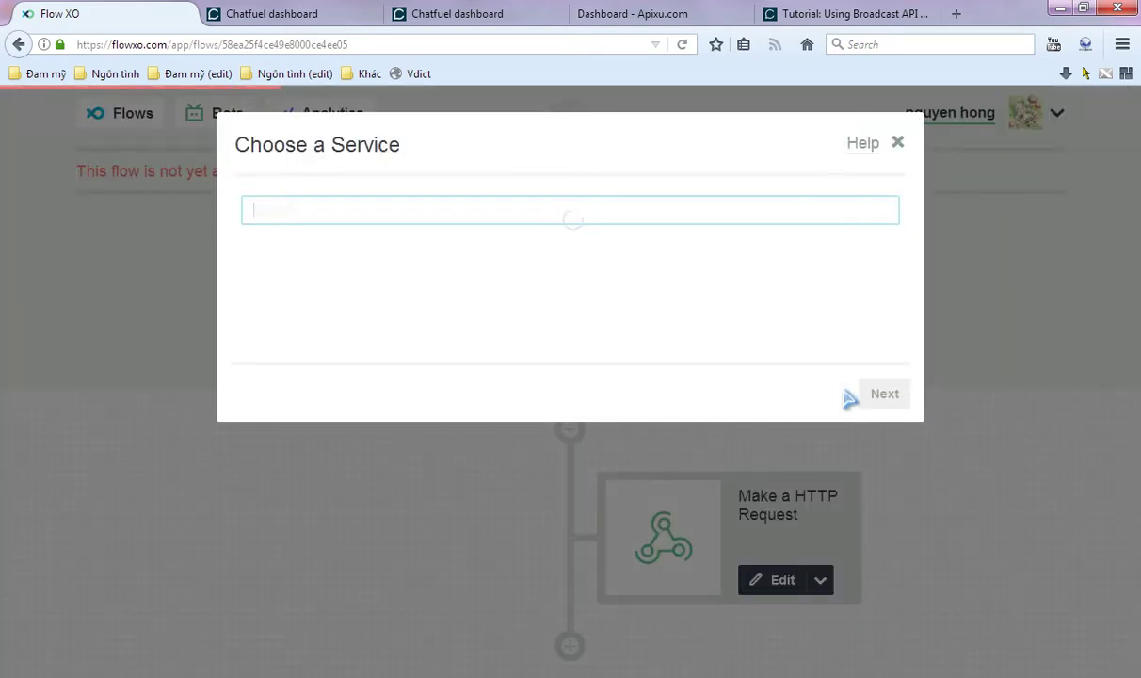
scroll(843, 400, "down", 2)
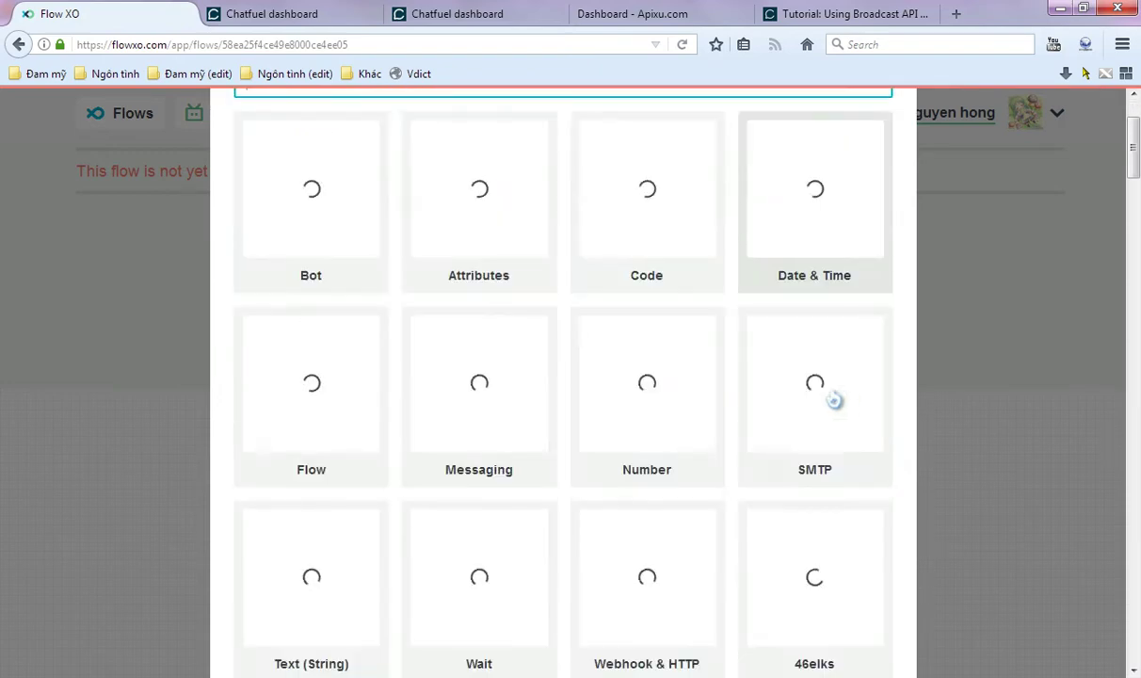
left_click(620, 598)
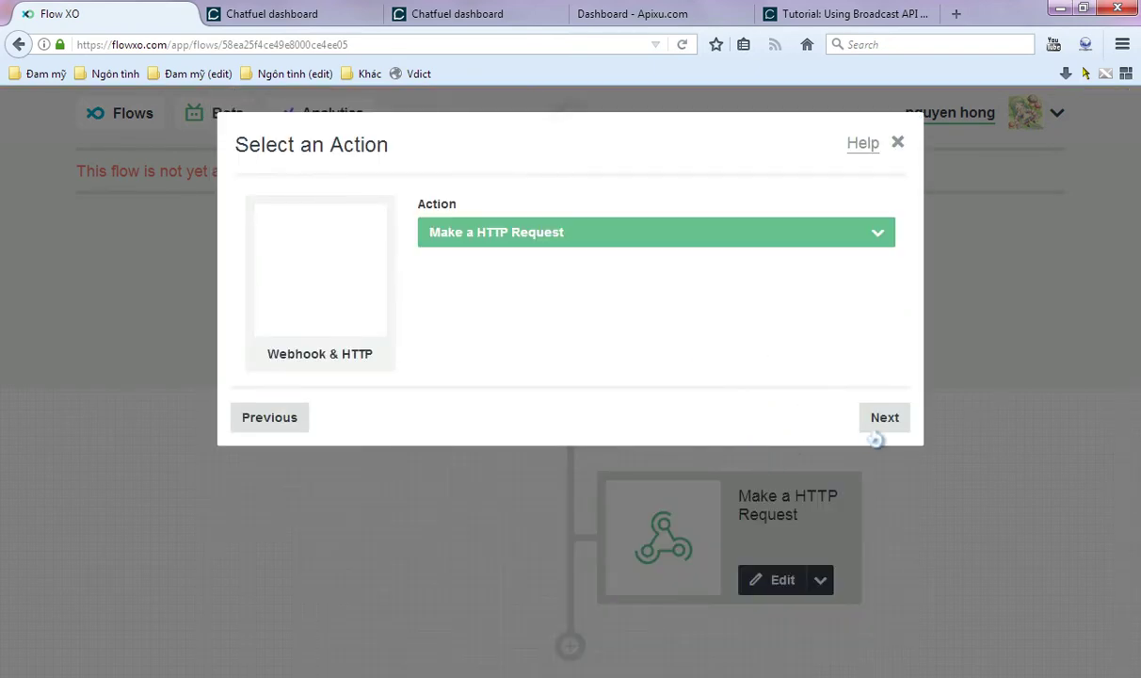
left_click(881, 422)
left_click(400, 306)
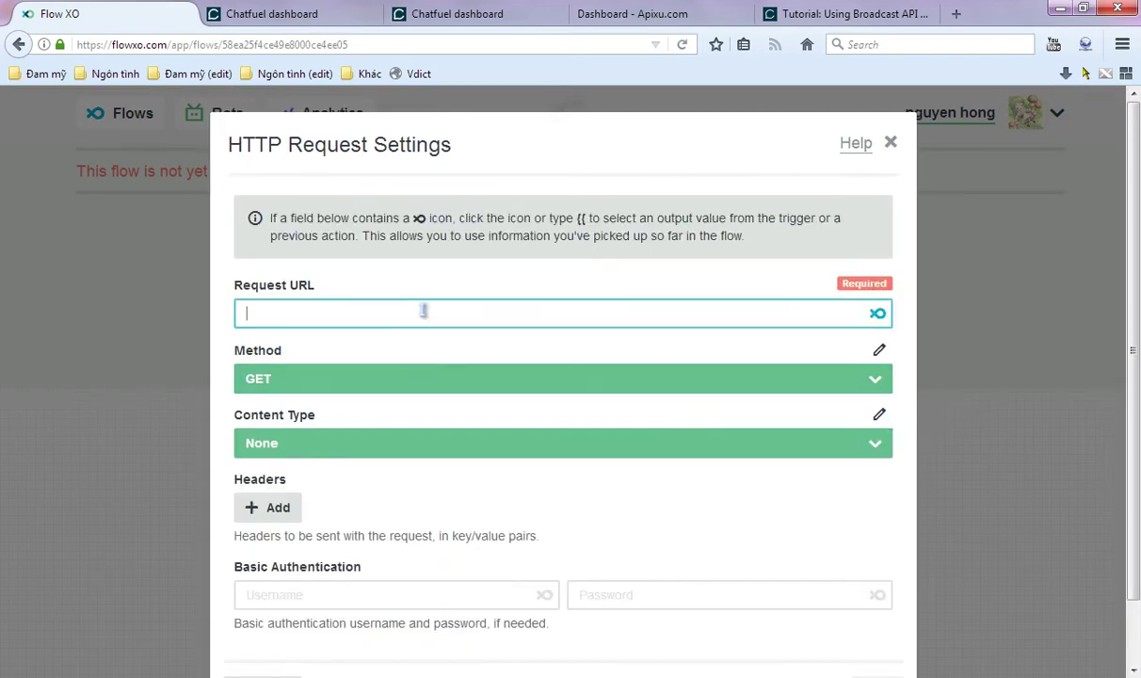
left_click(787, 11)
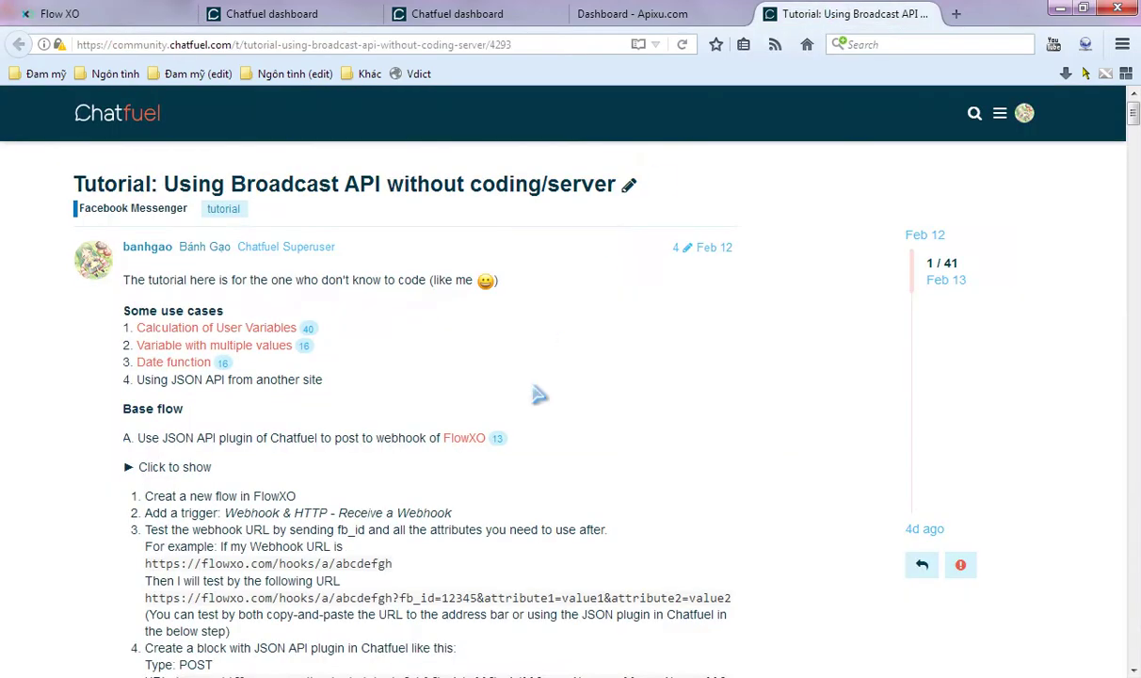
- Select the tutorial's example Chatfuel broadcast Request URL in Step 2 and return to Flow XO
scroll(389, 531, "down", 4)
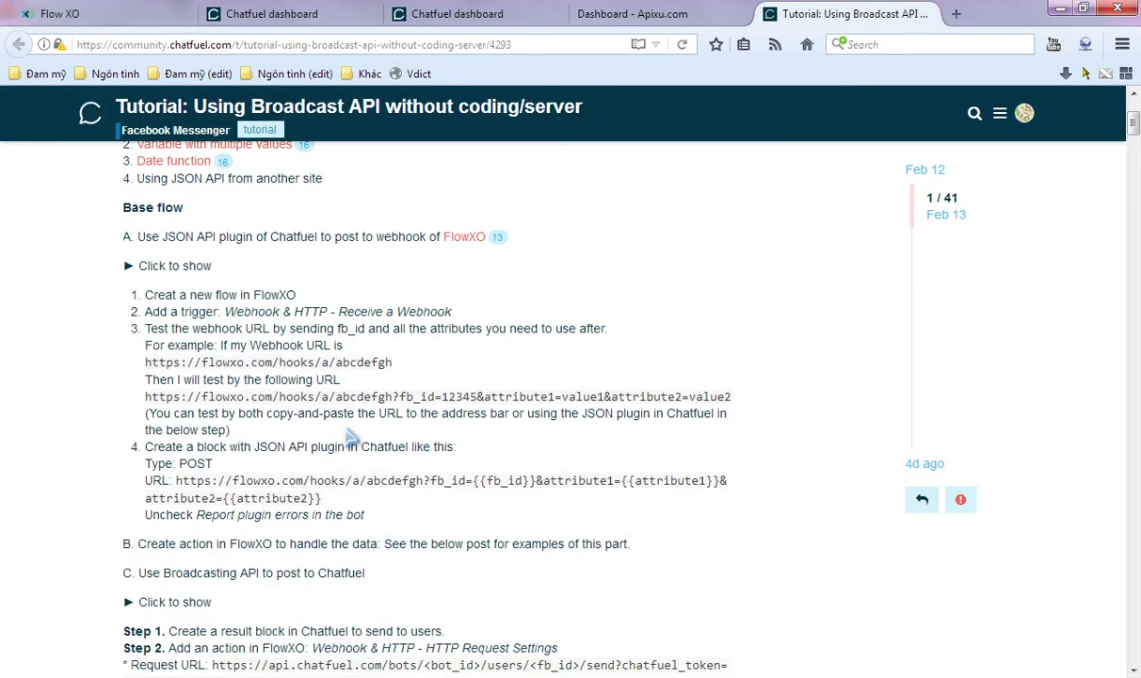
scroll(275, 367, "down", 6)
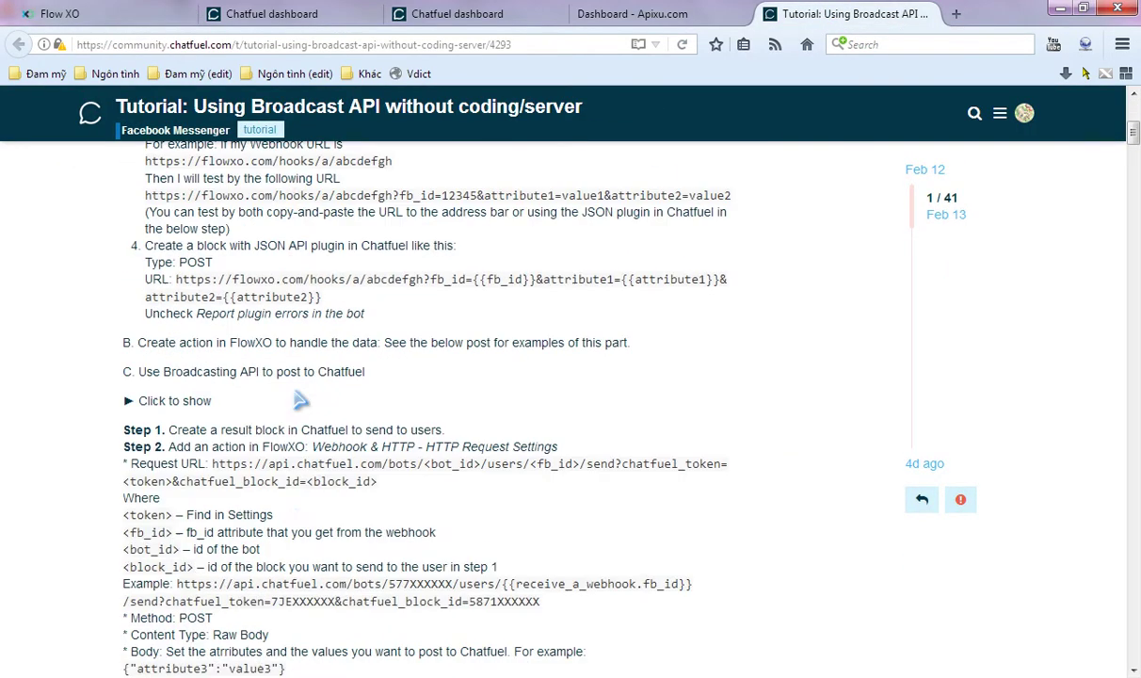
left_click_drag(213, 364, 398, 393)
key("ctrl+c")
left_click(122, 12)
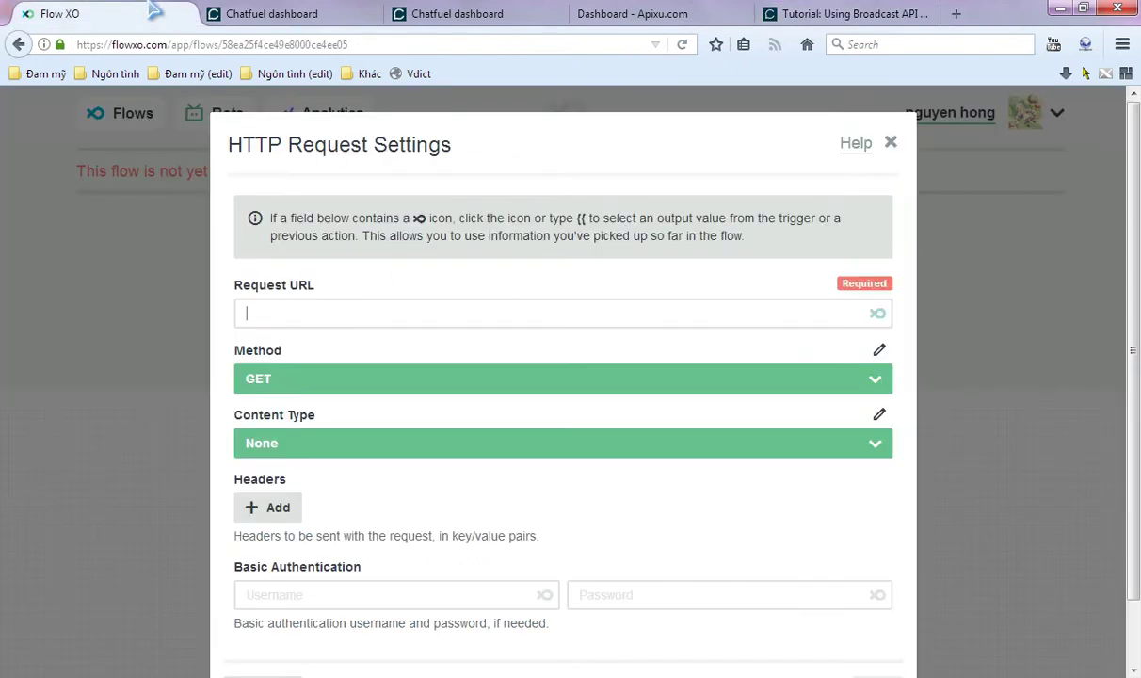
- Paste Chatfuel's broadcast API URL into Request URL and replace <bot_id> with the bot's ID
key("ctrl+v")
key("Home")
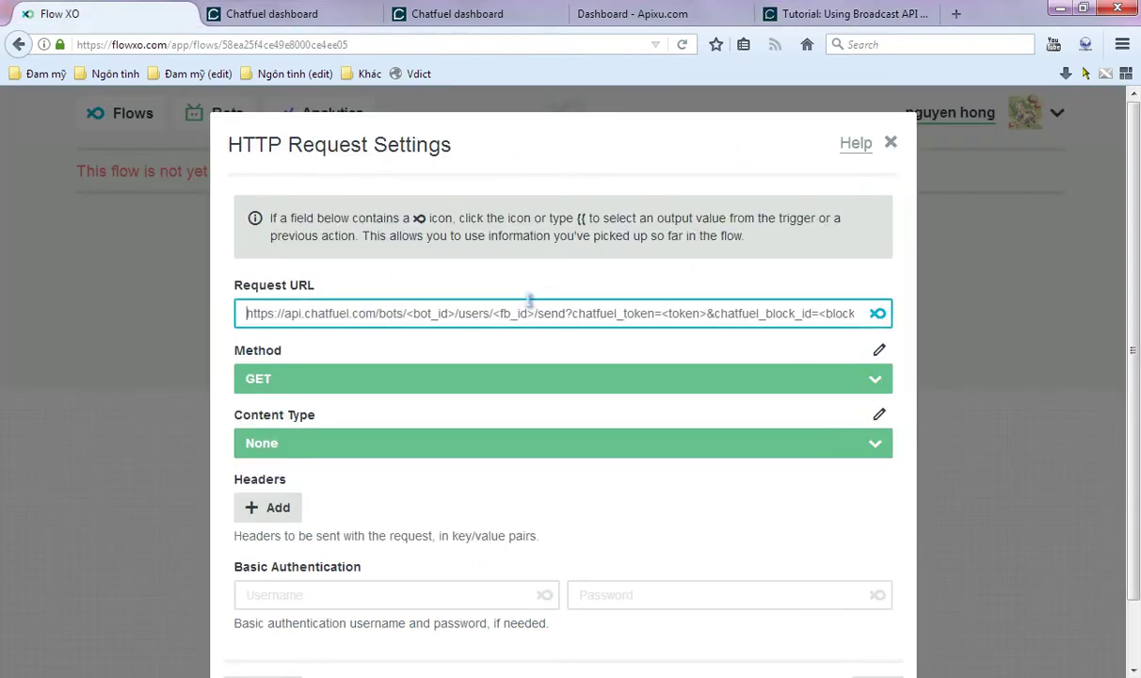
left_click(271, 13)
left_click(261, 44)
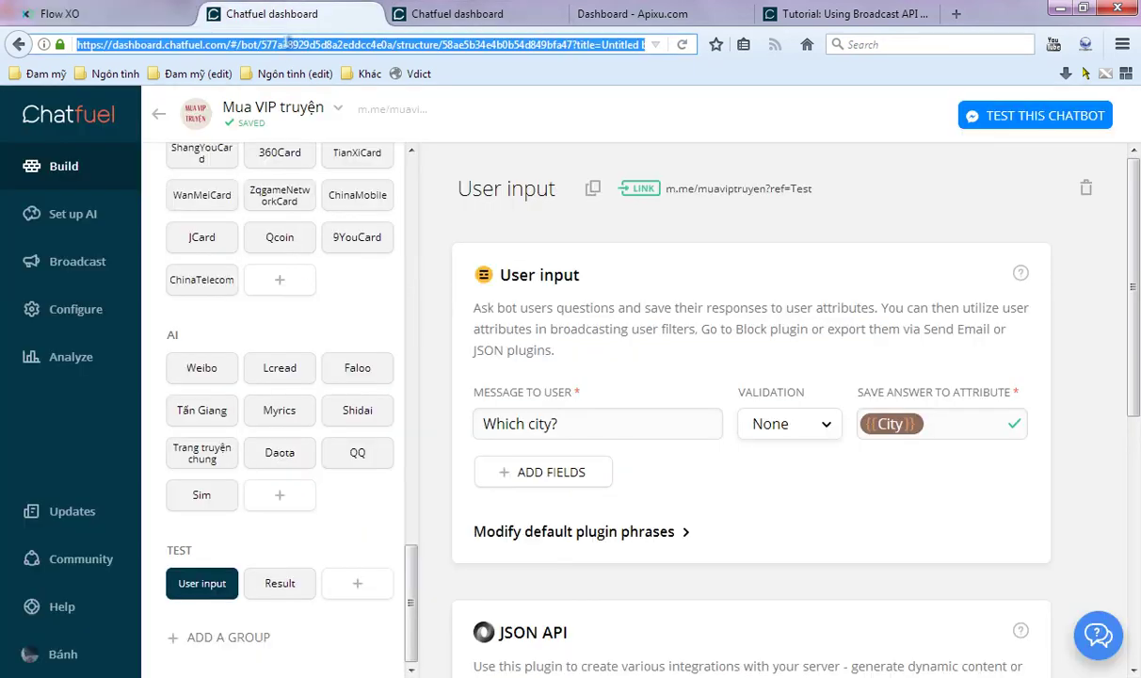
left_click(262, 44)
double_click(372, 45)
key("ctrl+c")
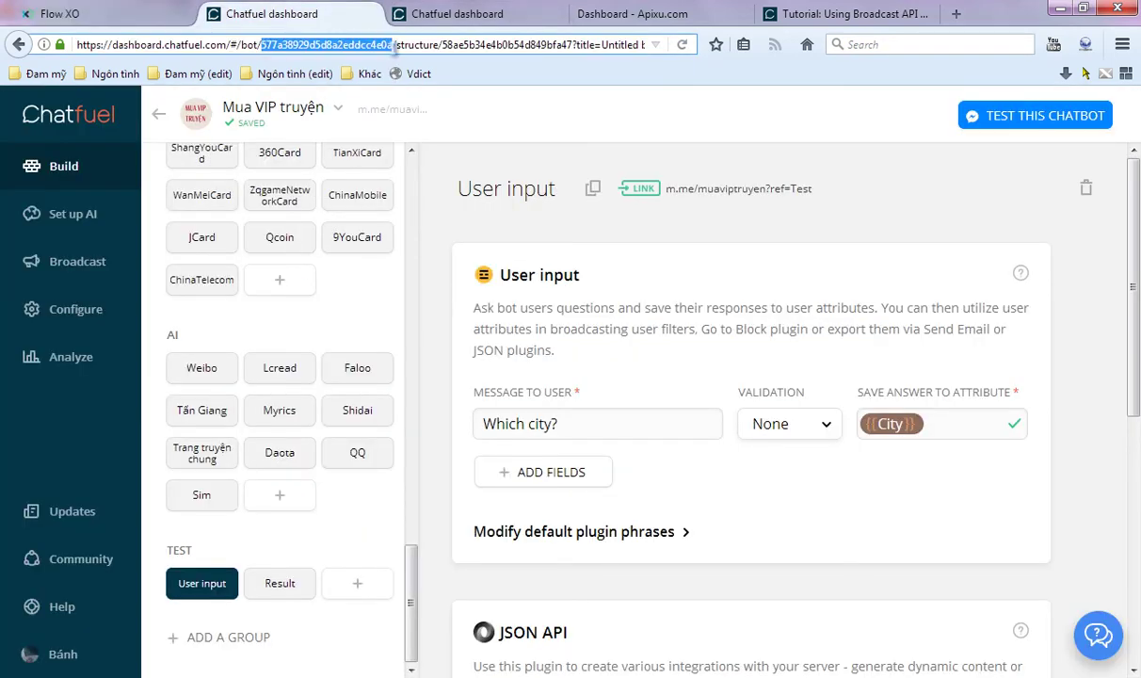
left_click(150, 12)
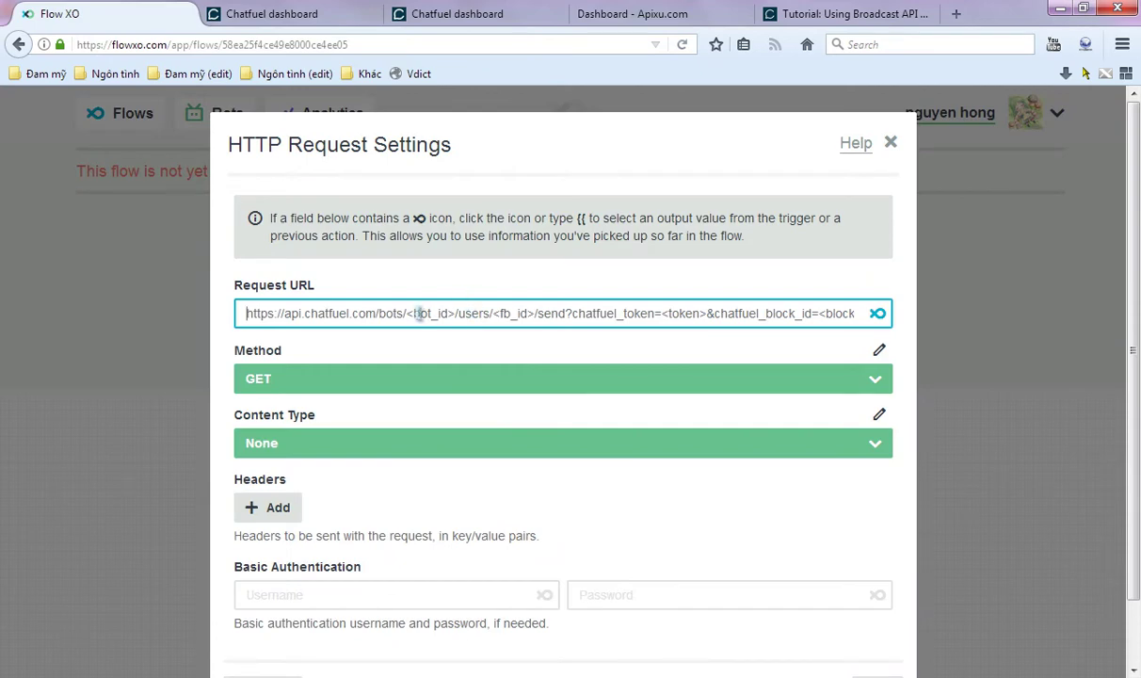
left_click_drag(412, 314, 449, 314)
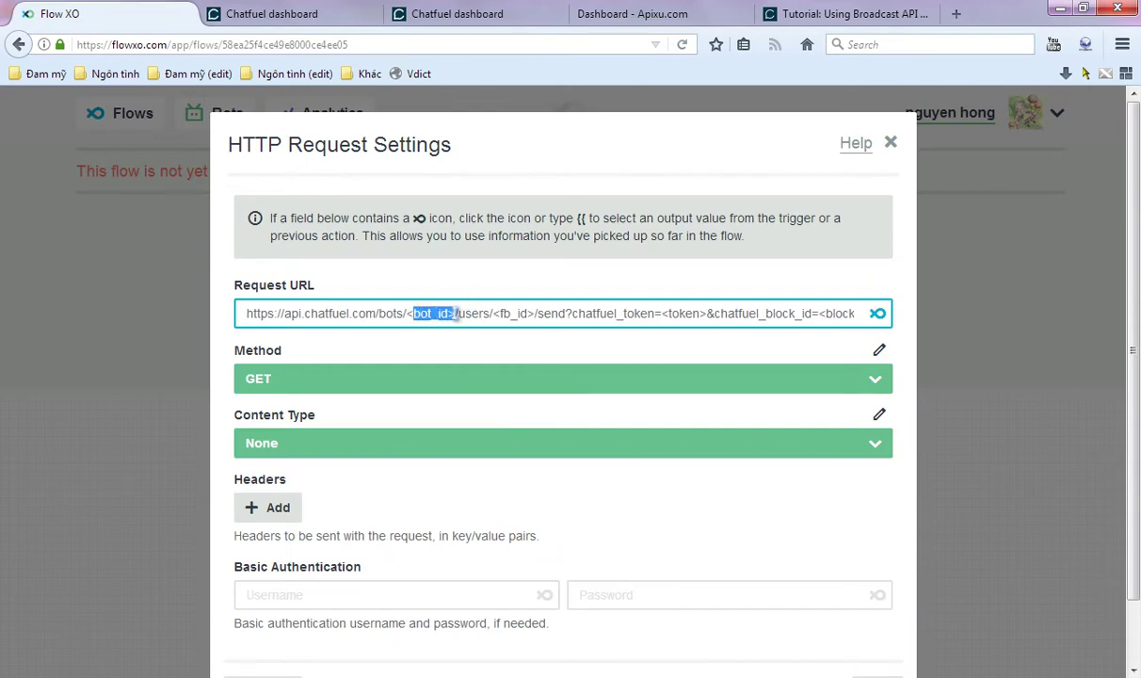
key("ctrl+v")
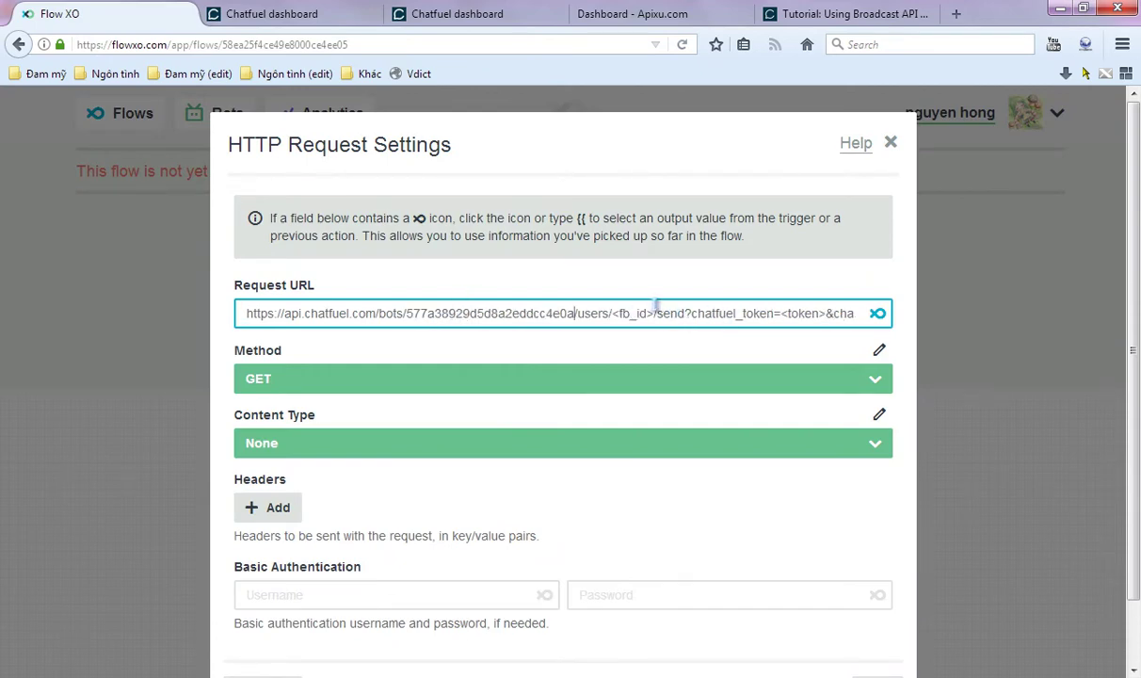
- Replace the <fb_id> placeholder with the webhook's Chatfuel user id variable
left_click_drag(653, 313, 614, 317)
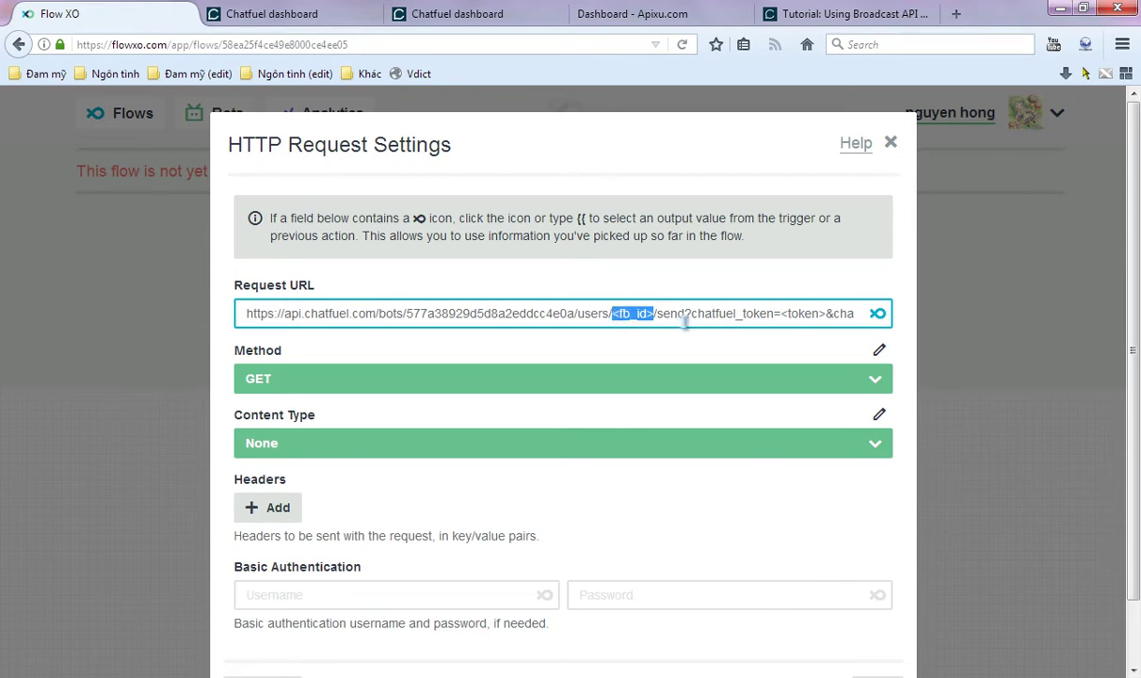
key("BackSpace")
type("{{")
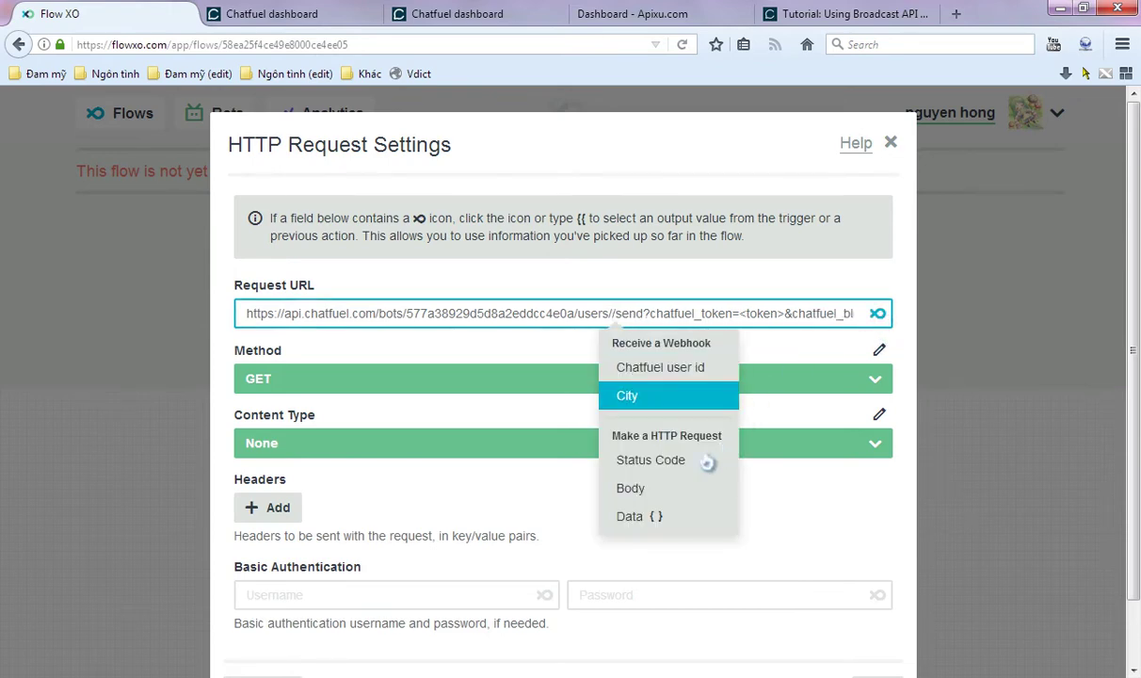
left_click(664, 368)
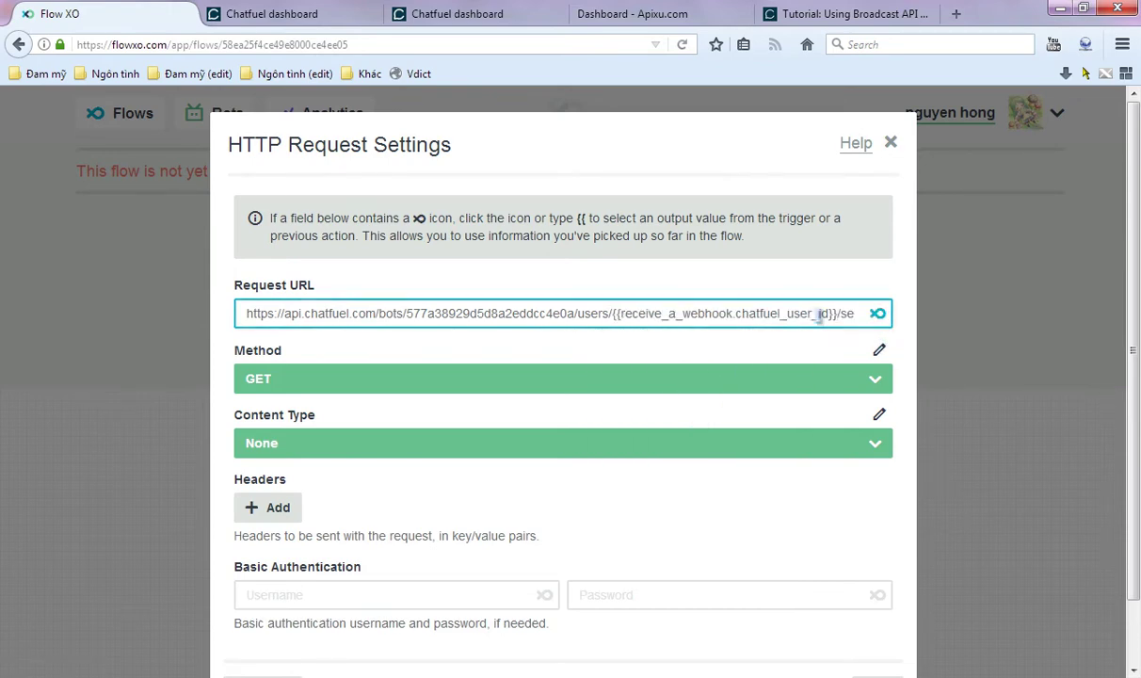
key("End")
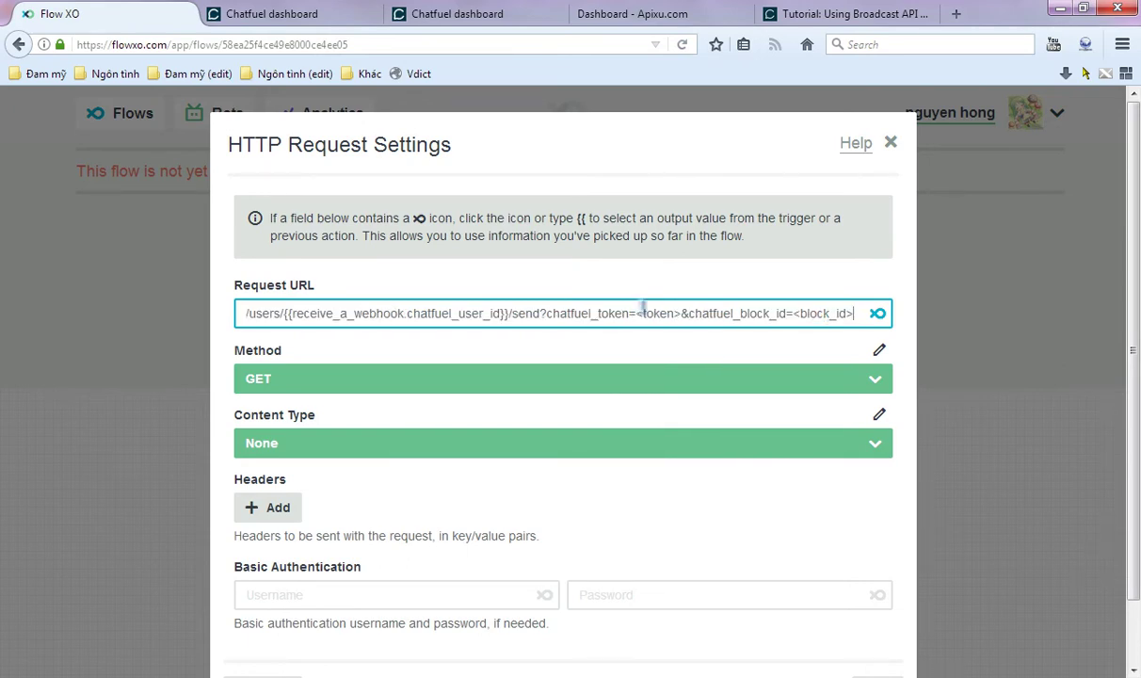
key("ctrl+Tab")
key("ctrl+Tab")
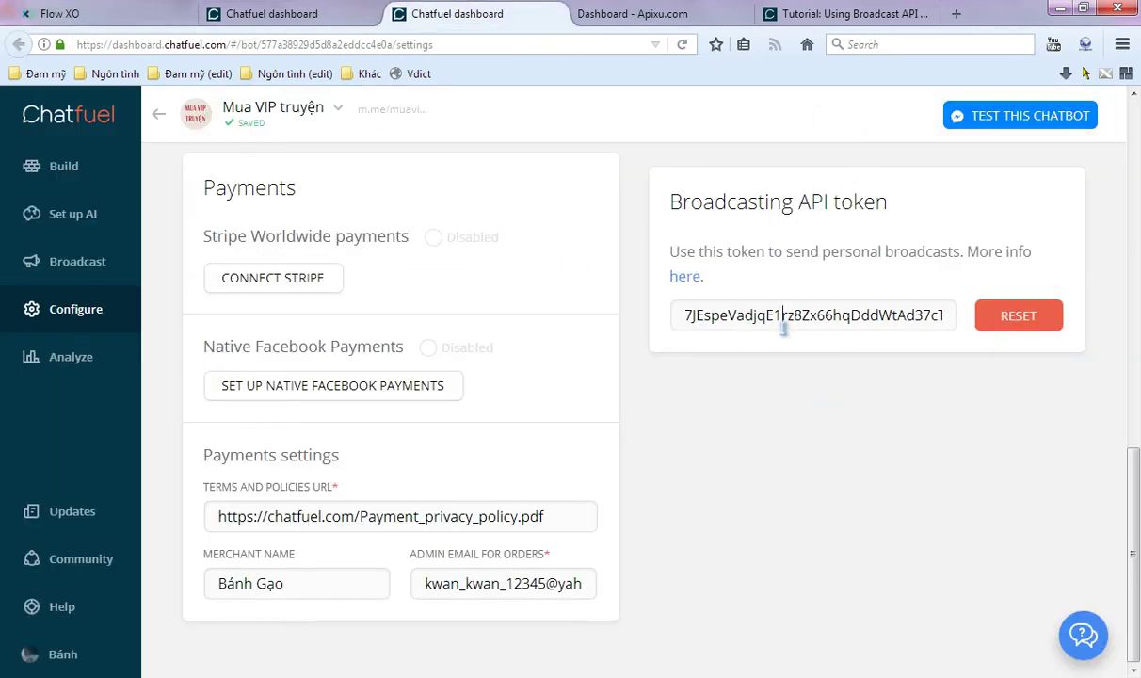
- Put Chatfuel's Broadcasting API token into the Request URL in place of <token>
left_click(782, 320)
key("ctrl+shift+Tab")
key("ctrl+shift+Tab")
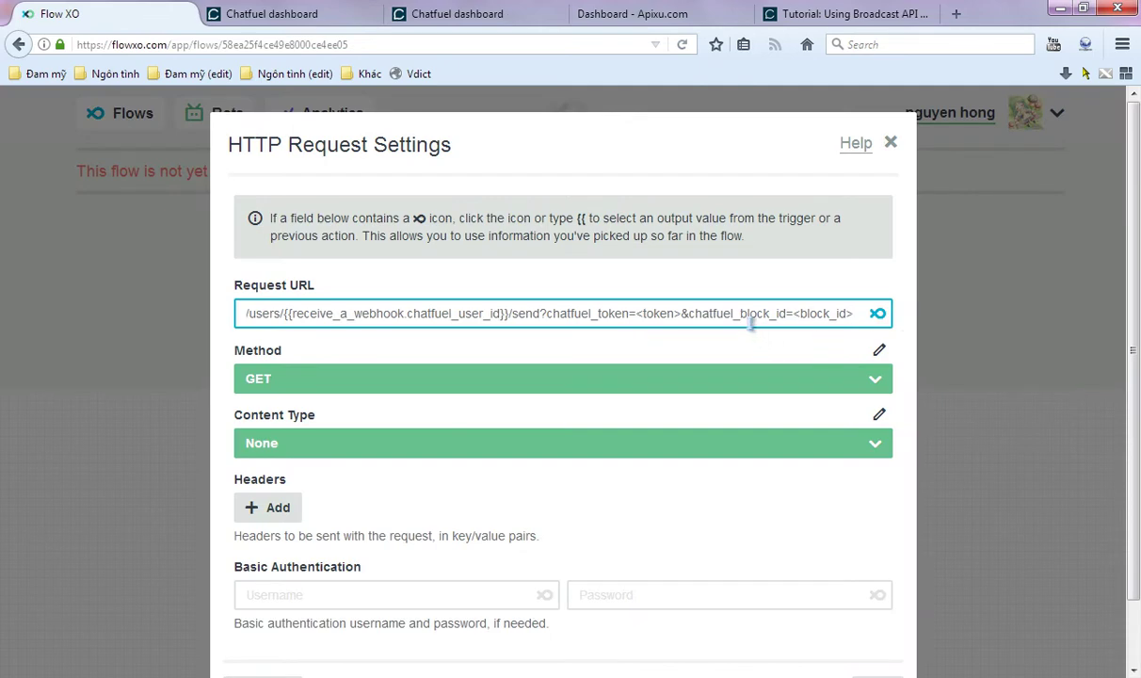
left_click_drag(681, 315, 646, 318)
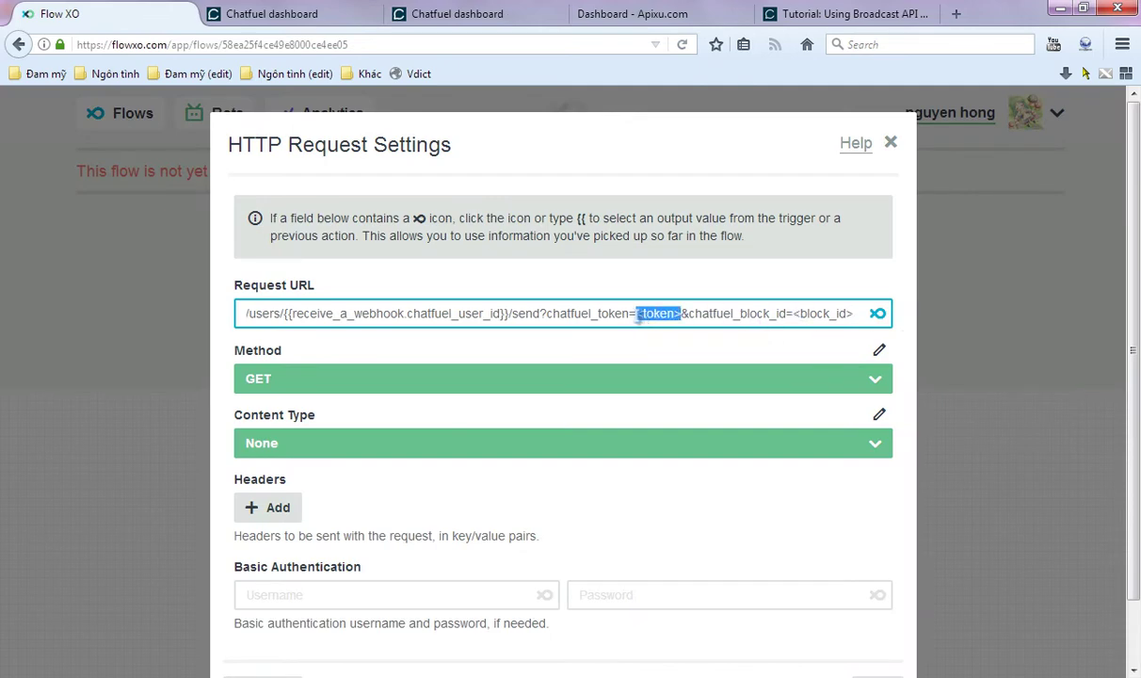
key("ctrl+v")
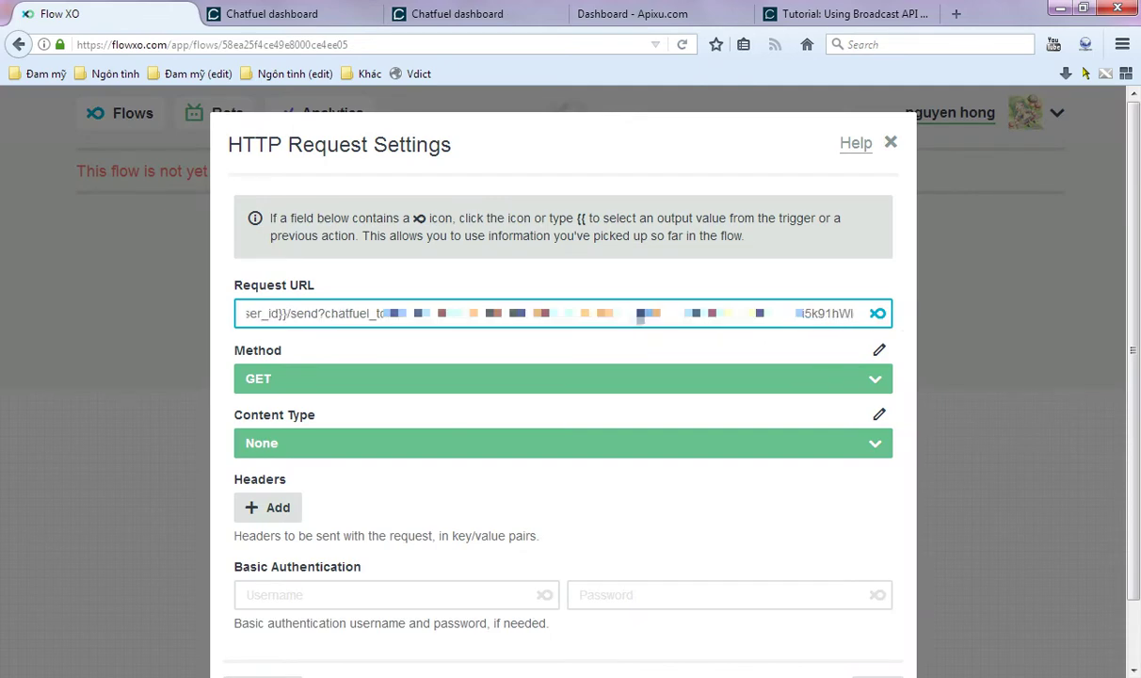
key("End")
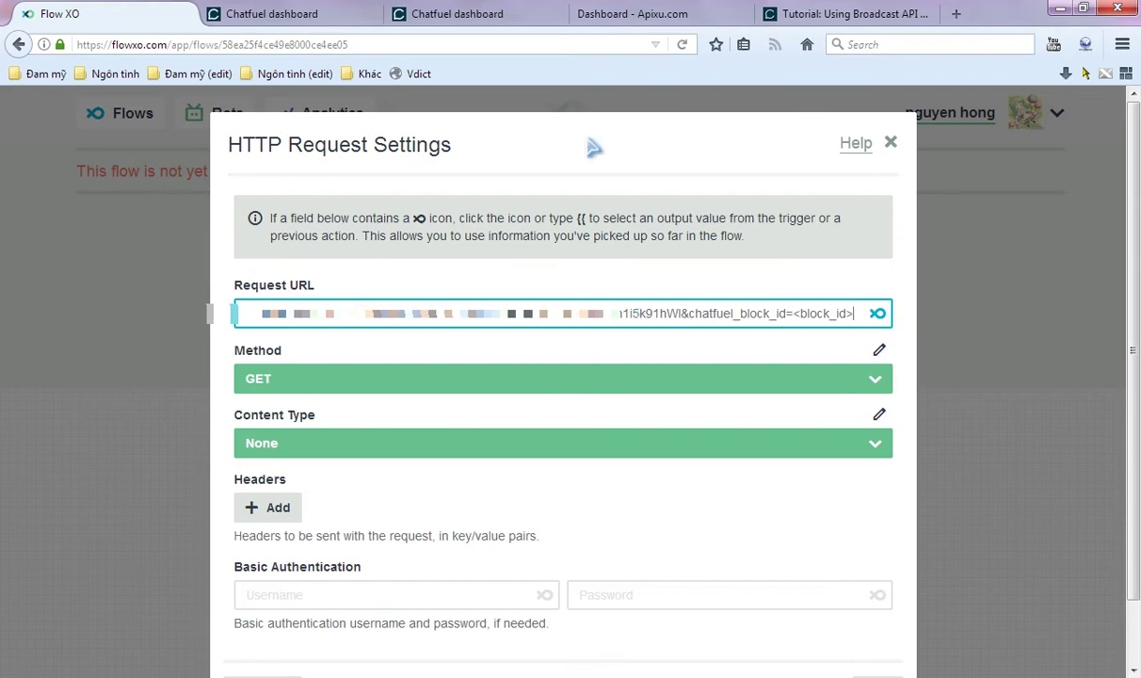
left_click(288, 12)
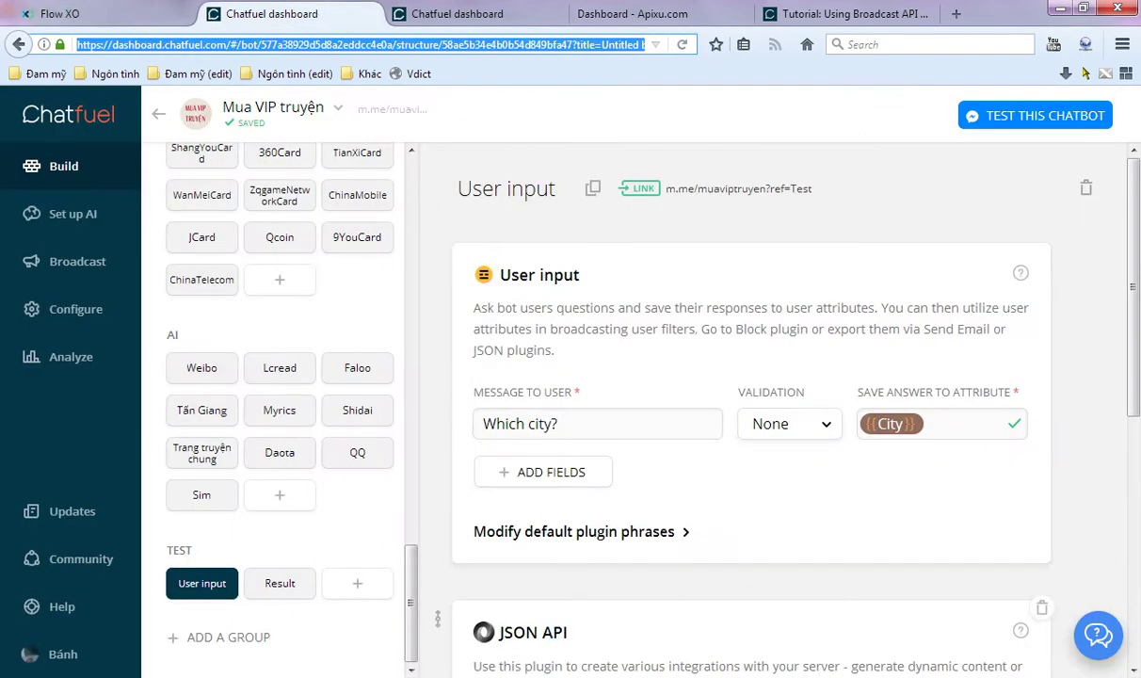
- Open the Result block under TEST and copy its block ID from the address bar
left_click(280, 583)
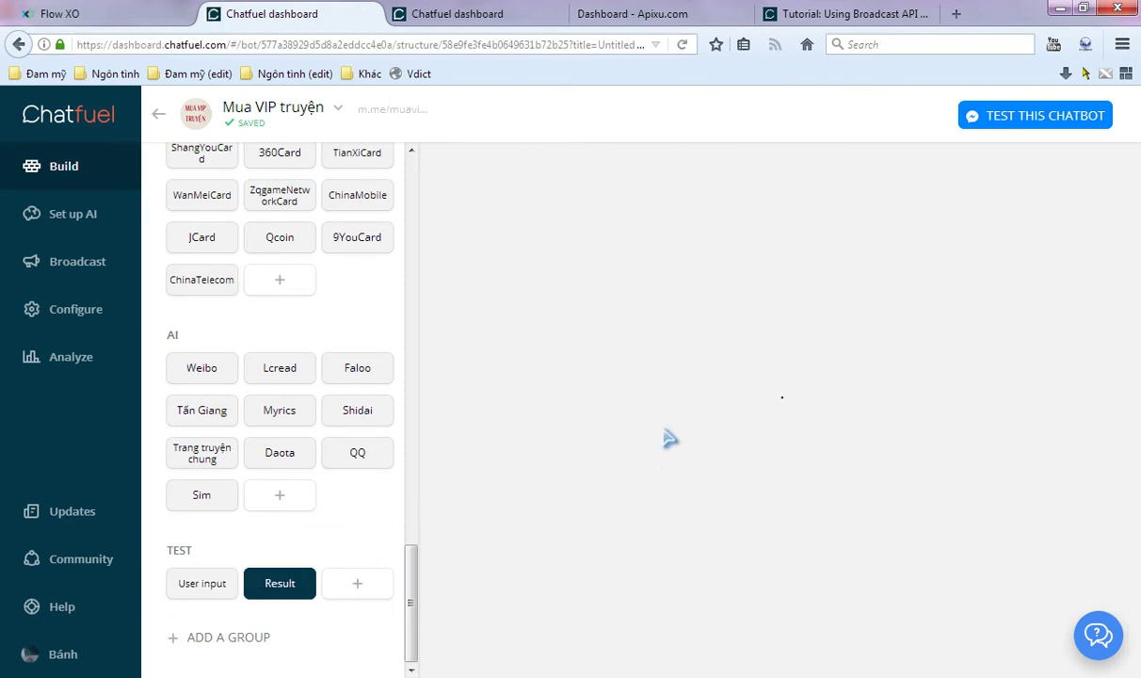
left_click(466, 44)
left_click_drag(442, 44, 567, 44)
left_click(59, 13)
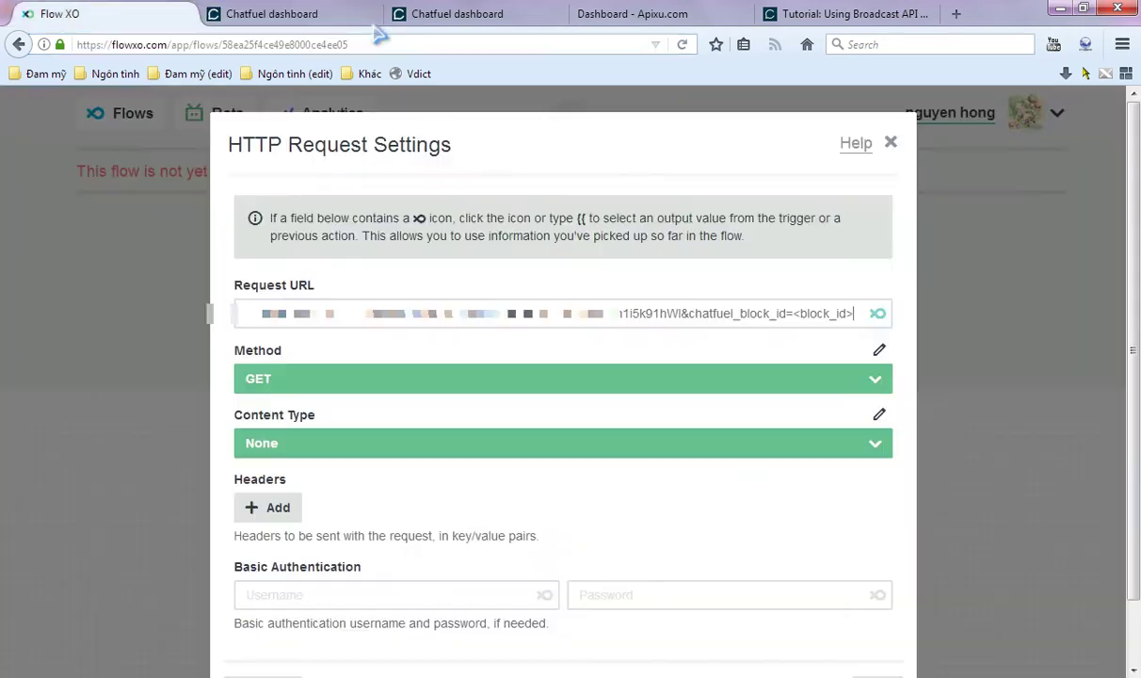
- Replace <block_id> with the Result block ID and set the request method to POST
left_click_drag(796, 314, 876, 318)
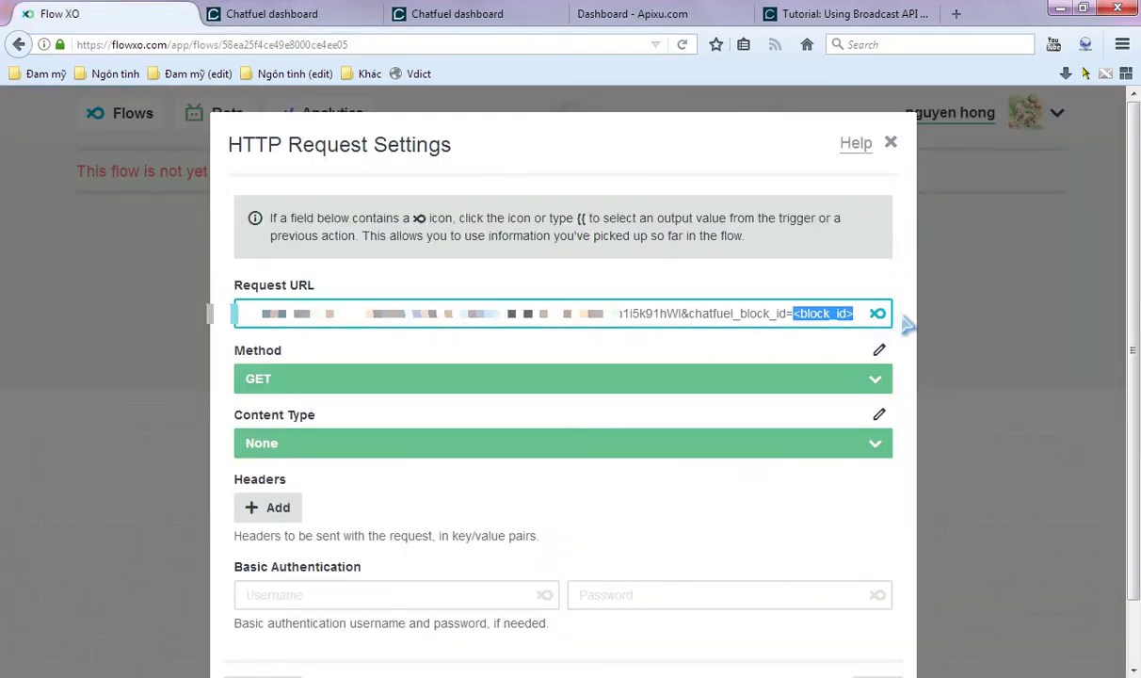
key("ctrl+v")
left_click(520, 386)
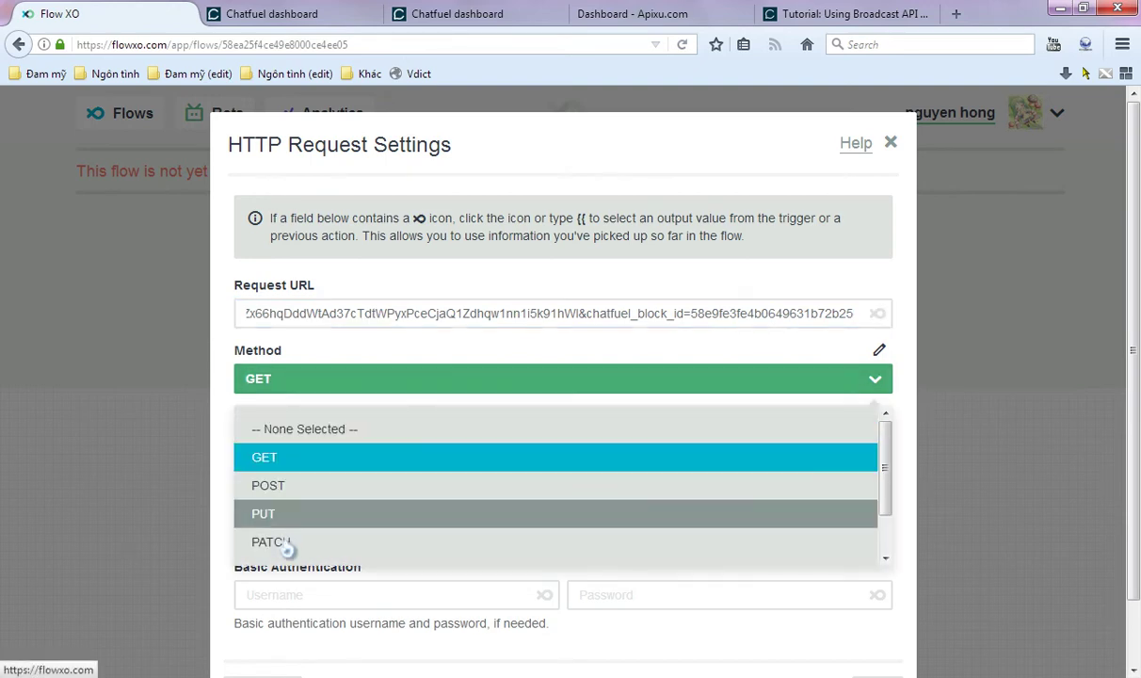
left_click(331, 487)
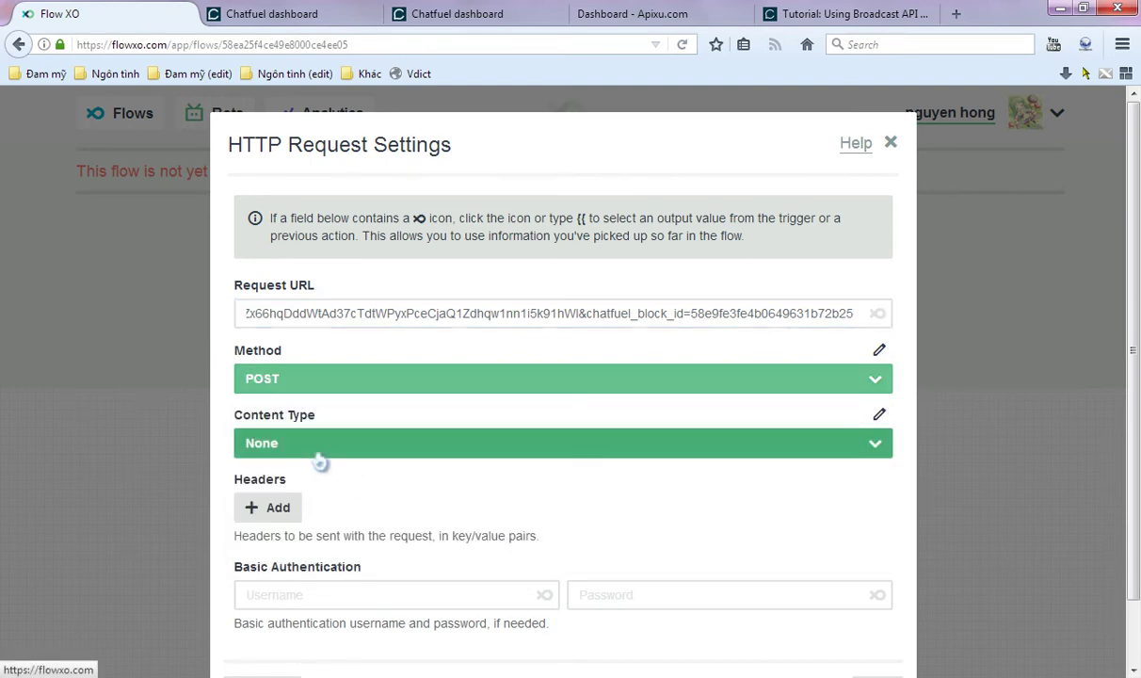
- Set Content Type to Raw Body and place the cursor in the empty Body field
left_click(319, 448)
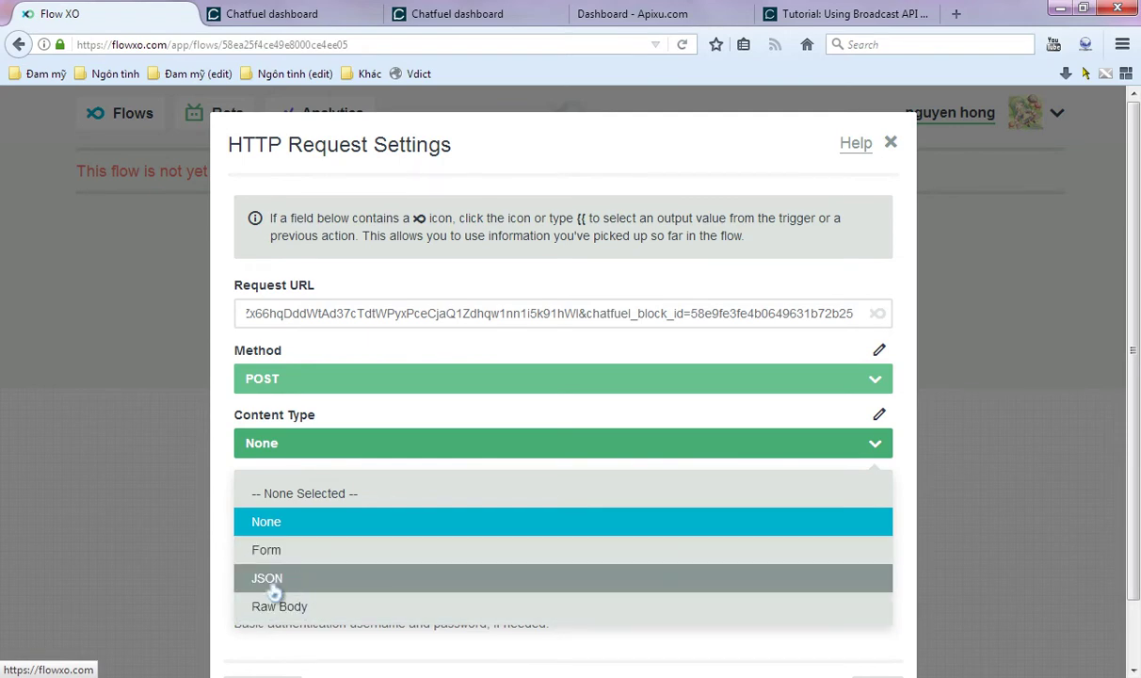
scroll(273, 584, "down", 1)
left_click(282, 541)
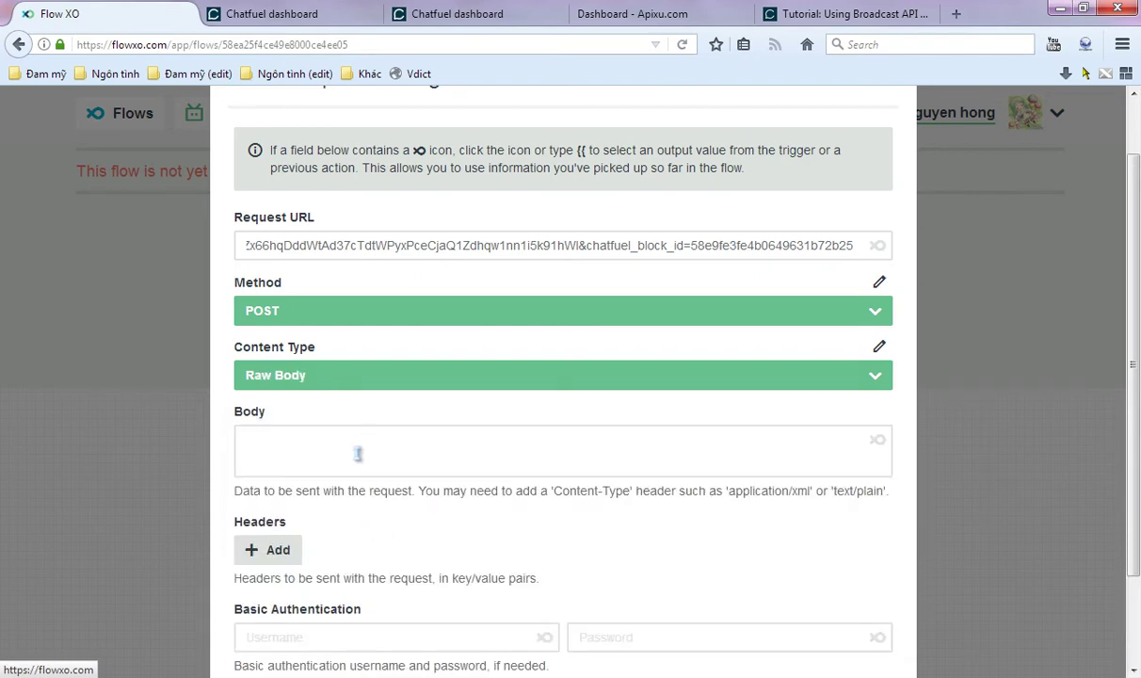
left_click(358, 454)
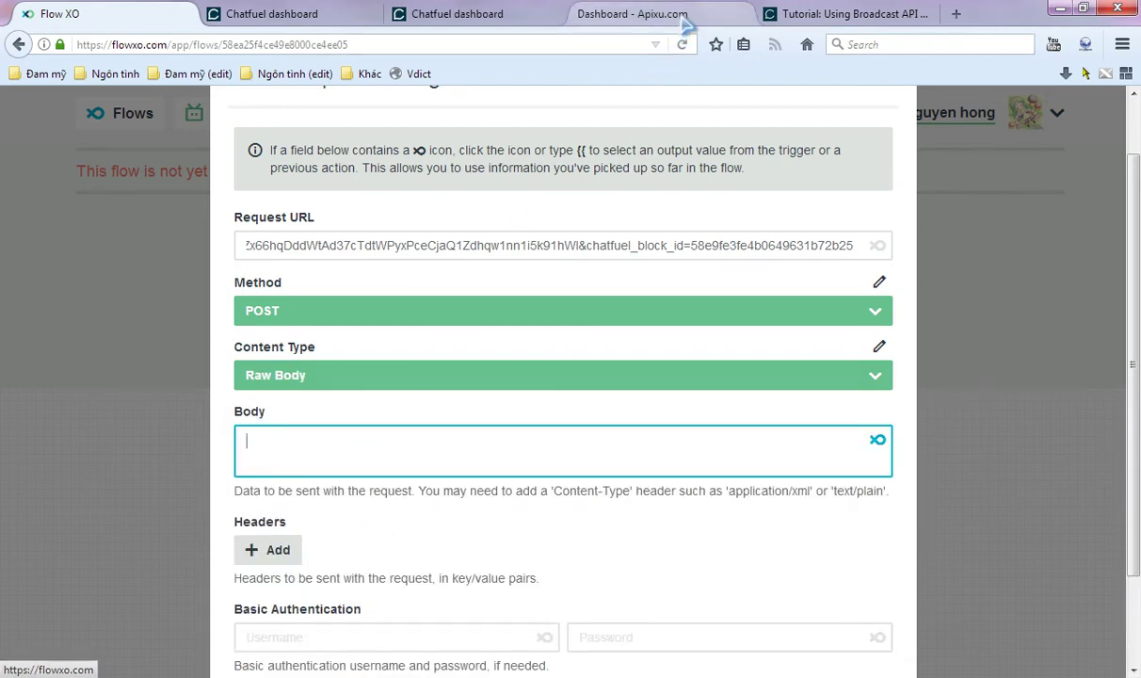
mouse_move(657, 17)
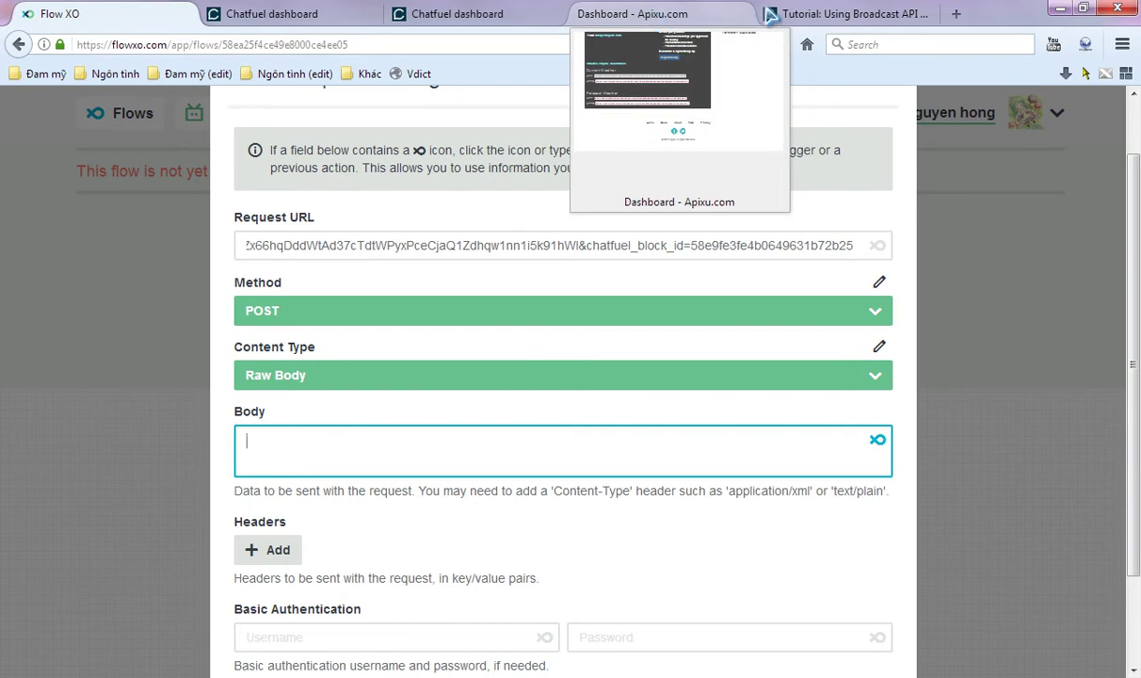
- Paste the tutorial's {"attribute3":"value3"} sample into Flow XO's request Body
left_click(791, 16)
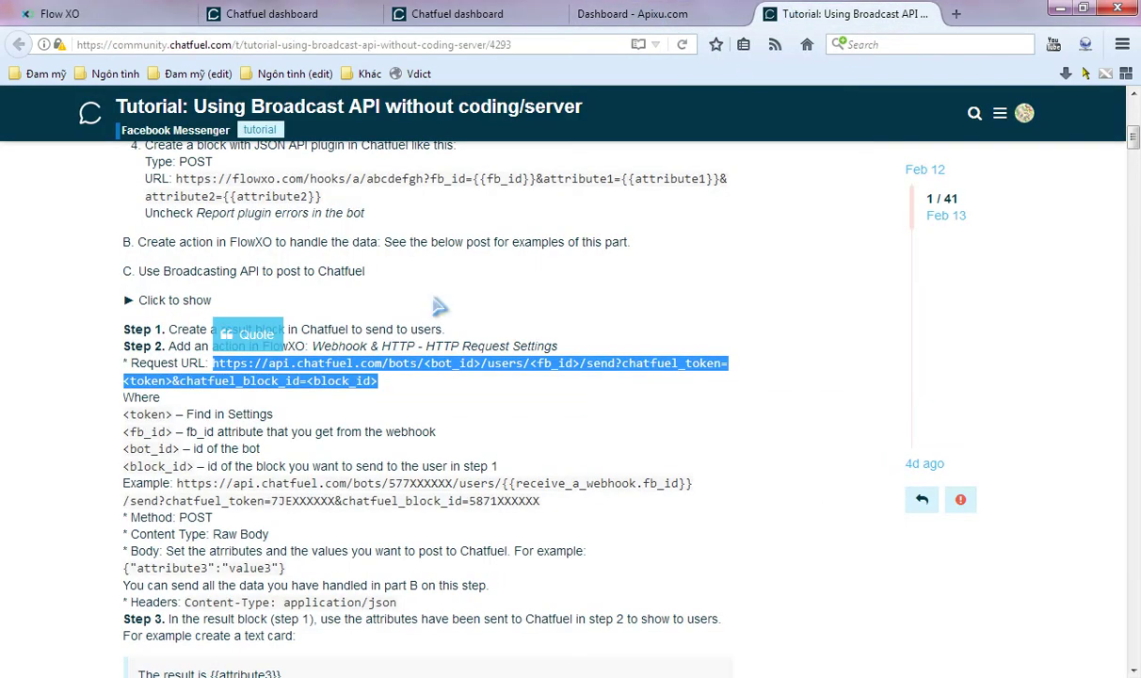
left_click_drag(285, 567, 128, 584)
key("ctrl+c")
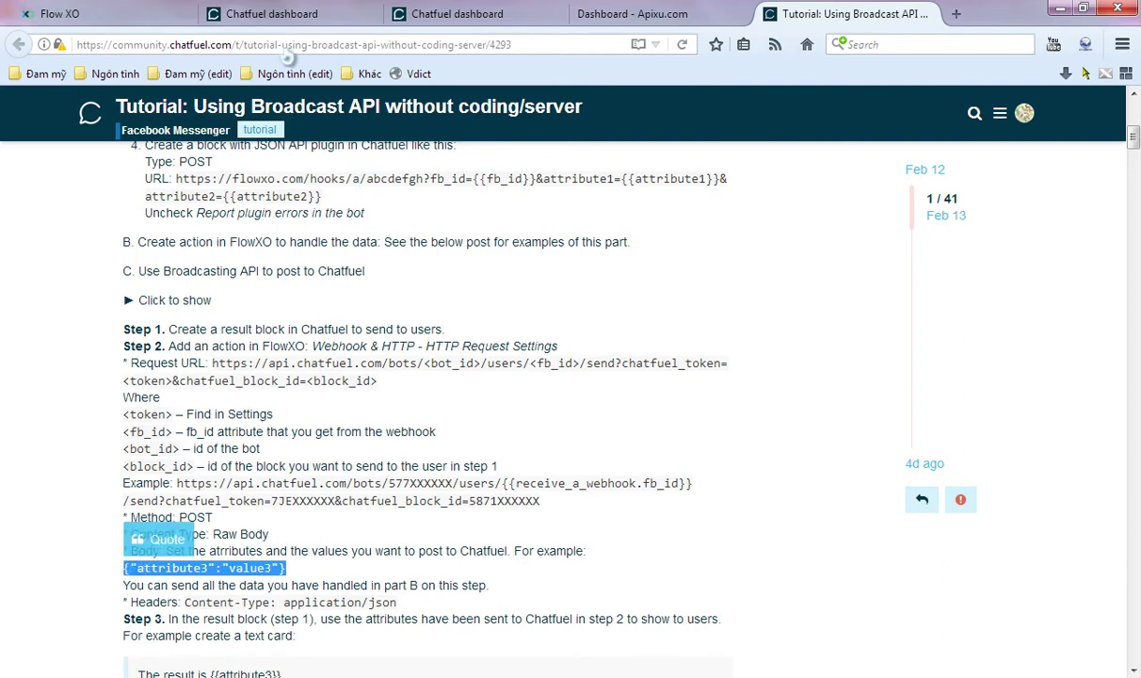
left_click(141, 13)
key("ctrl+v")
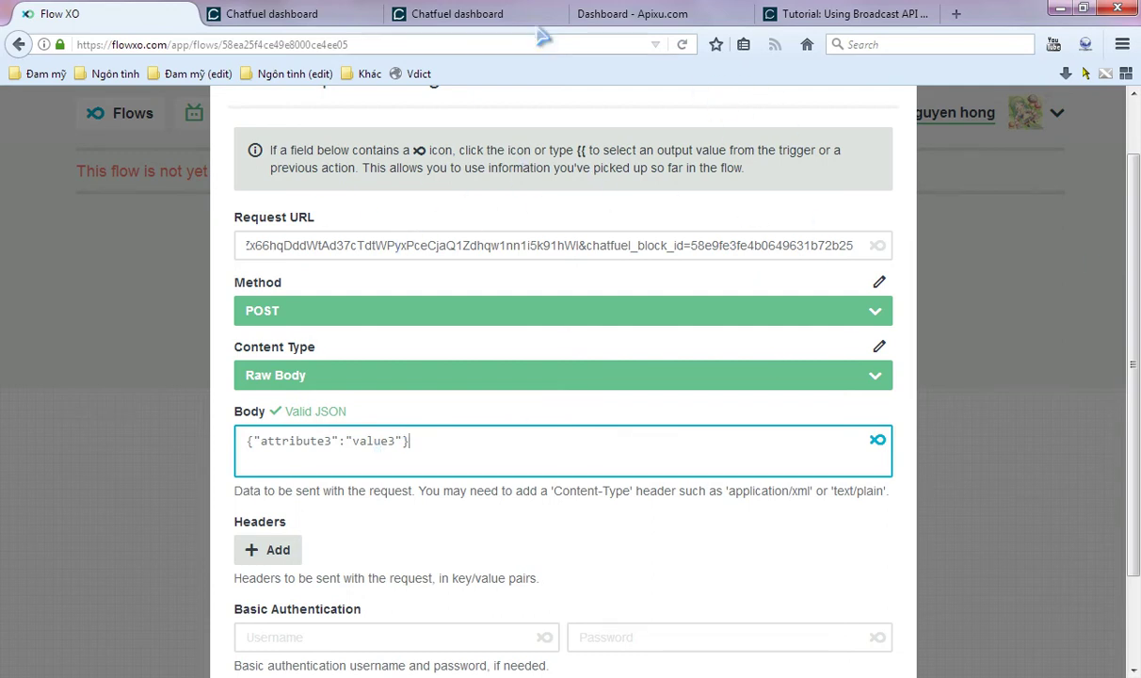
left_click(650, 18)
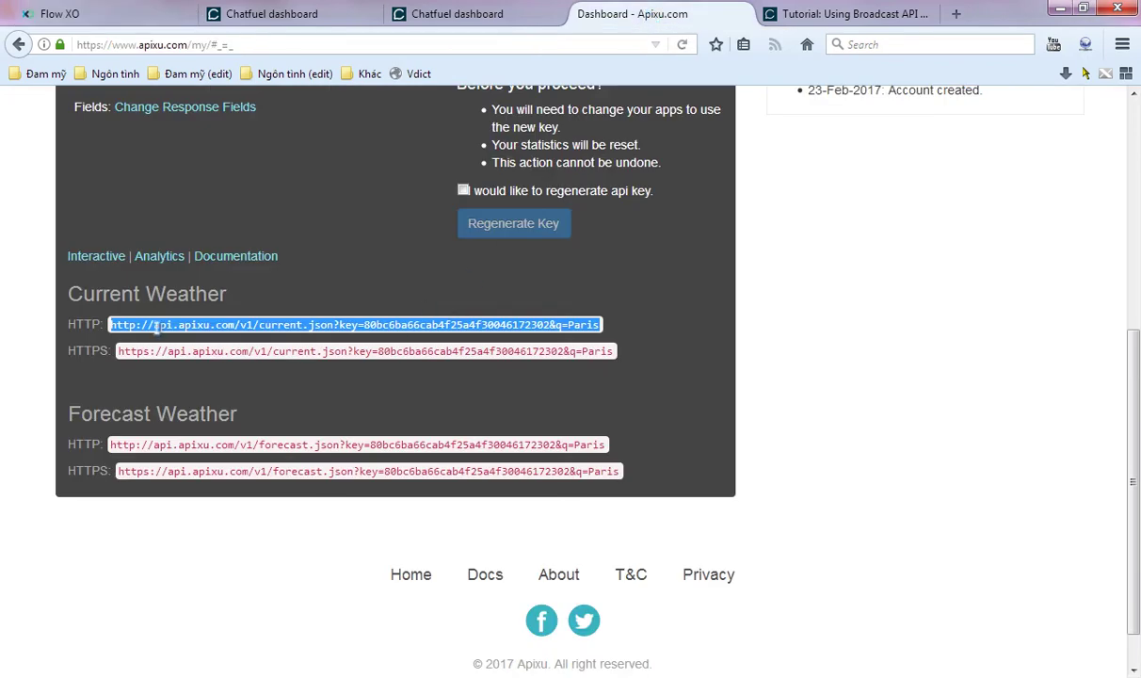
- Send the Apixu current-weather request for Paris from Postman
key("alt+Tab")
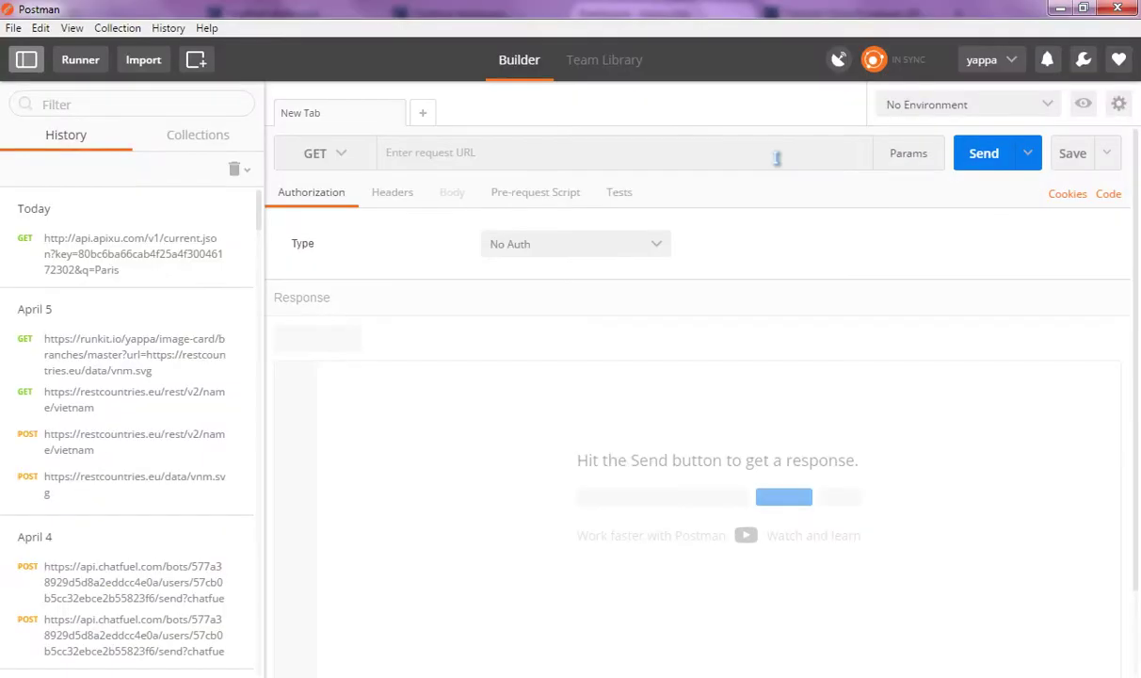
left_click(572, 155)
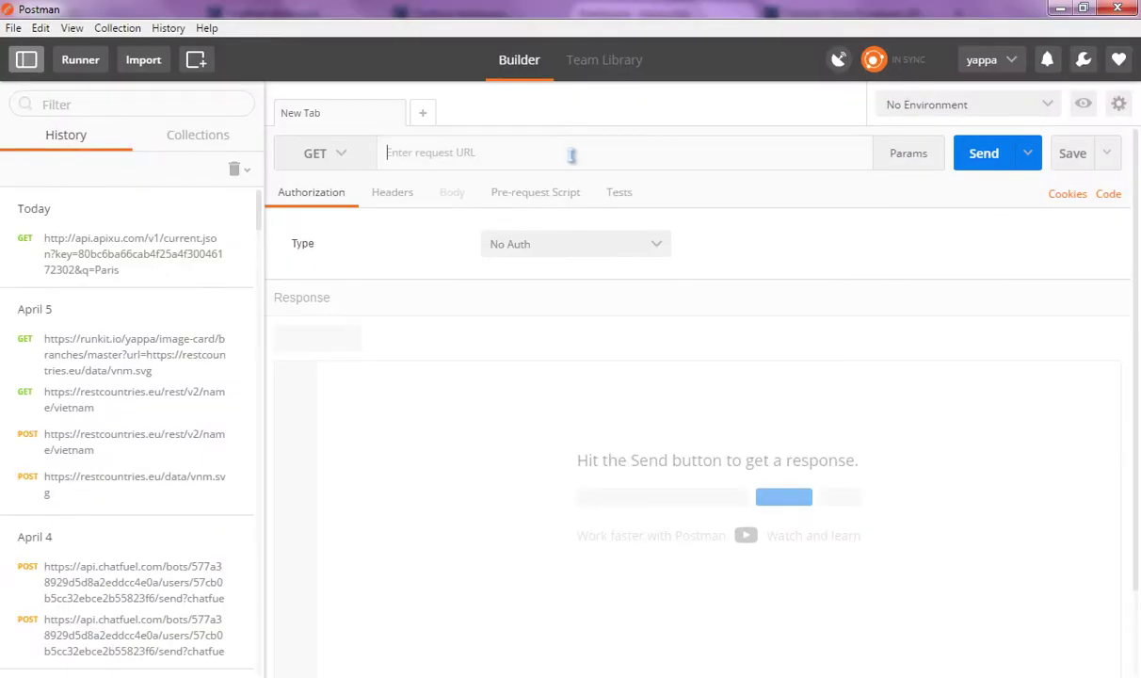
key("ctrl+v")
left_click(996, 168)
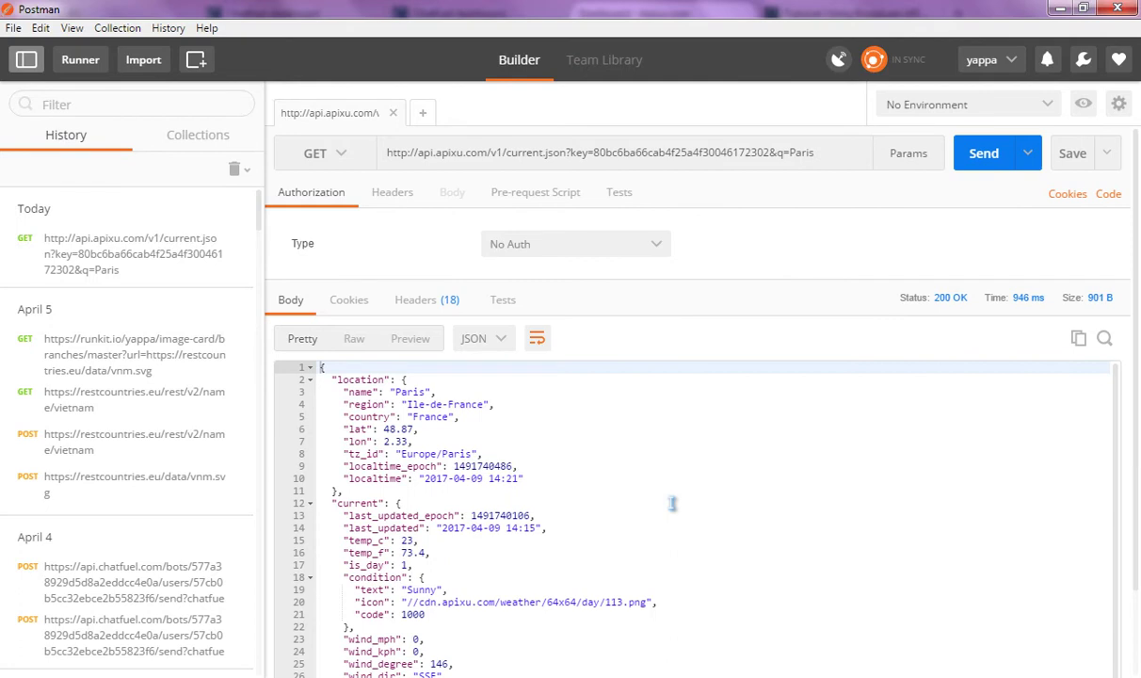
scroll(604, 451, "down", 1)
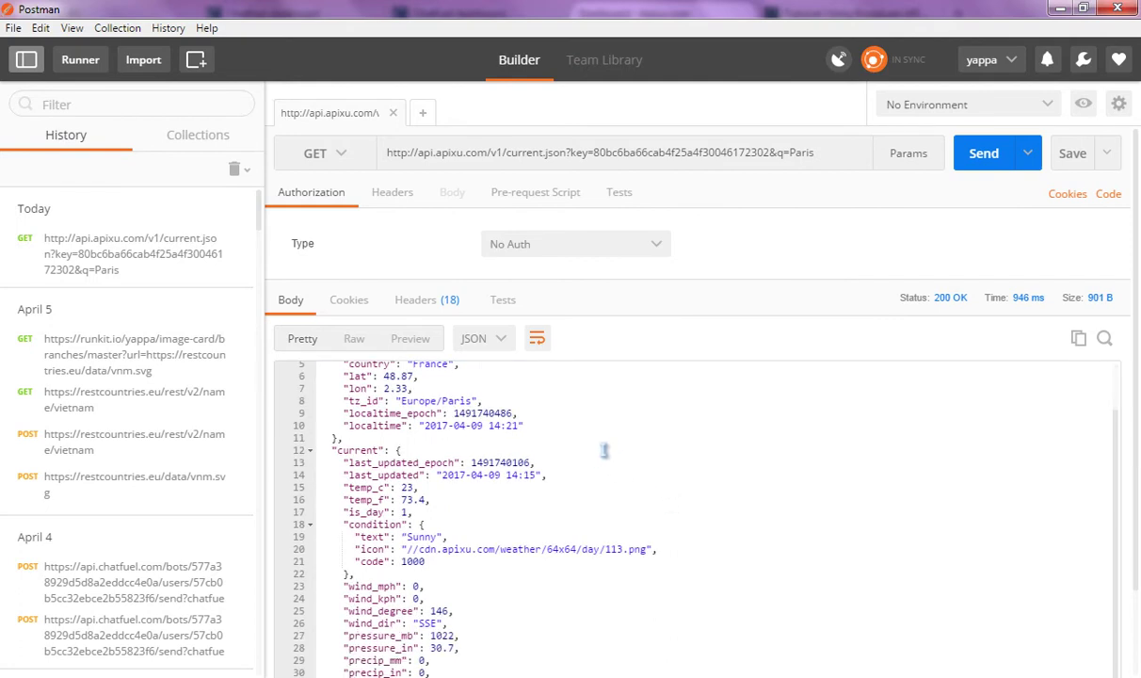
scroll(604, 455, "up", 1)
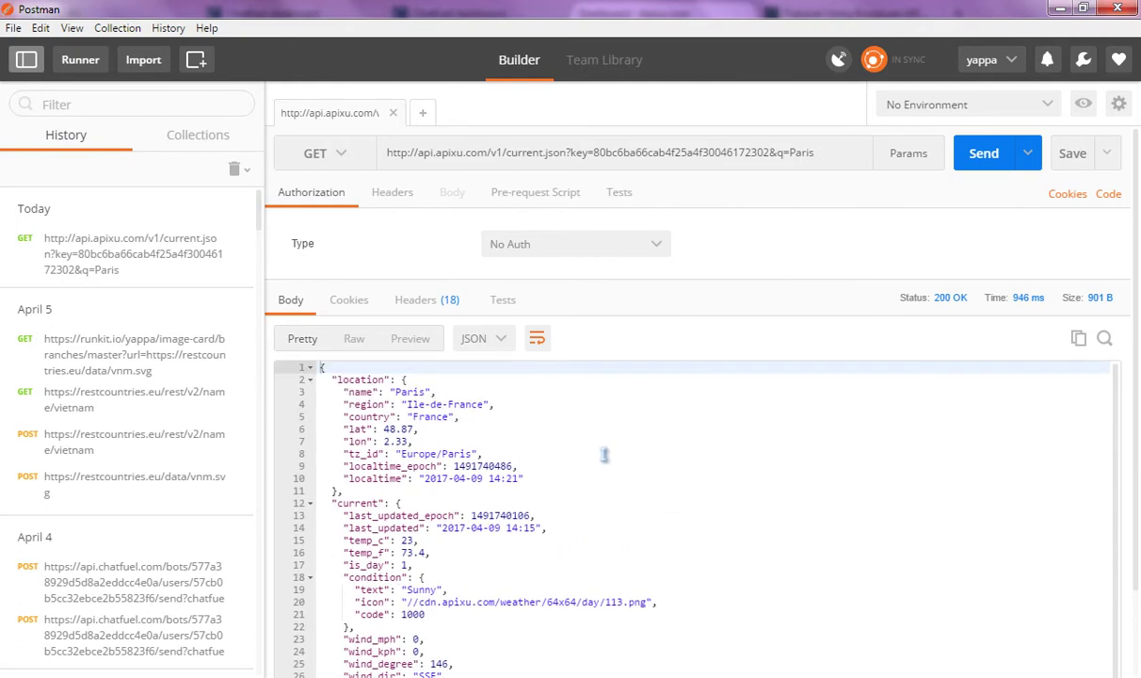
scroll(604, 455, "down", 2)
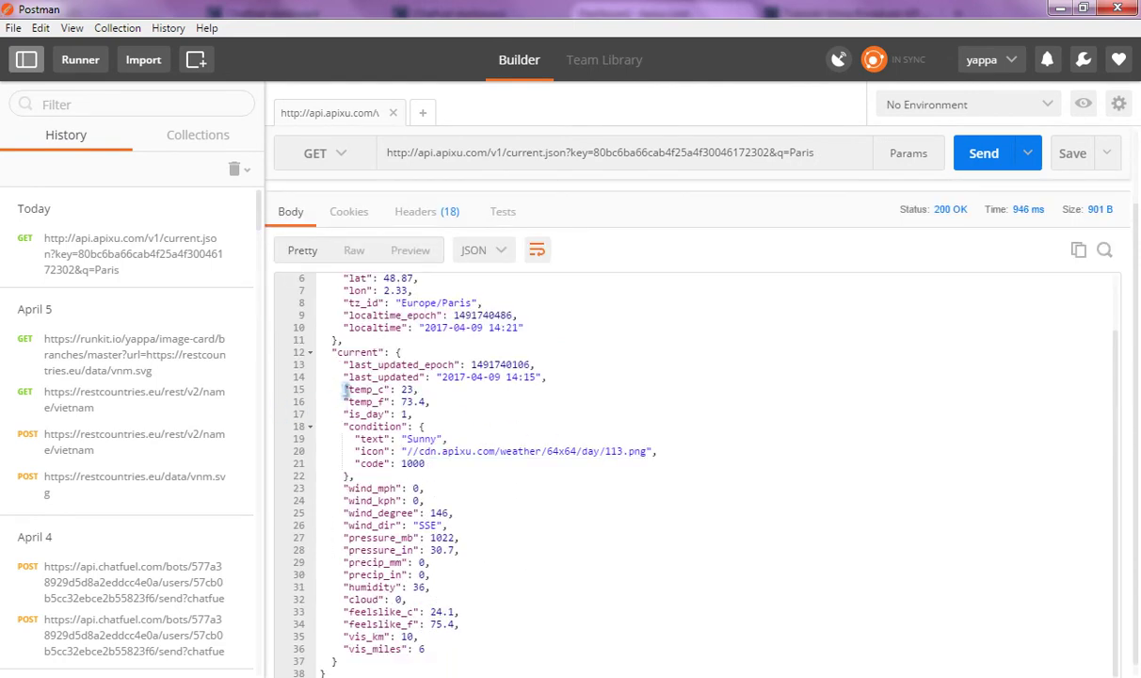
- Multi-select the temp_c, condition text and humidity lines in the JSON response
left_click_drag(345, 389, 422, 389)
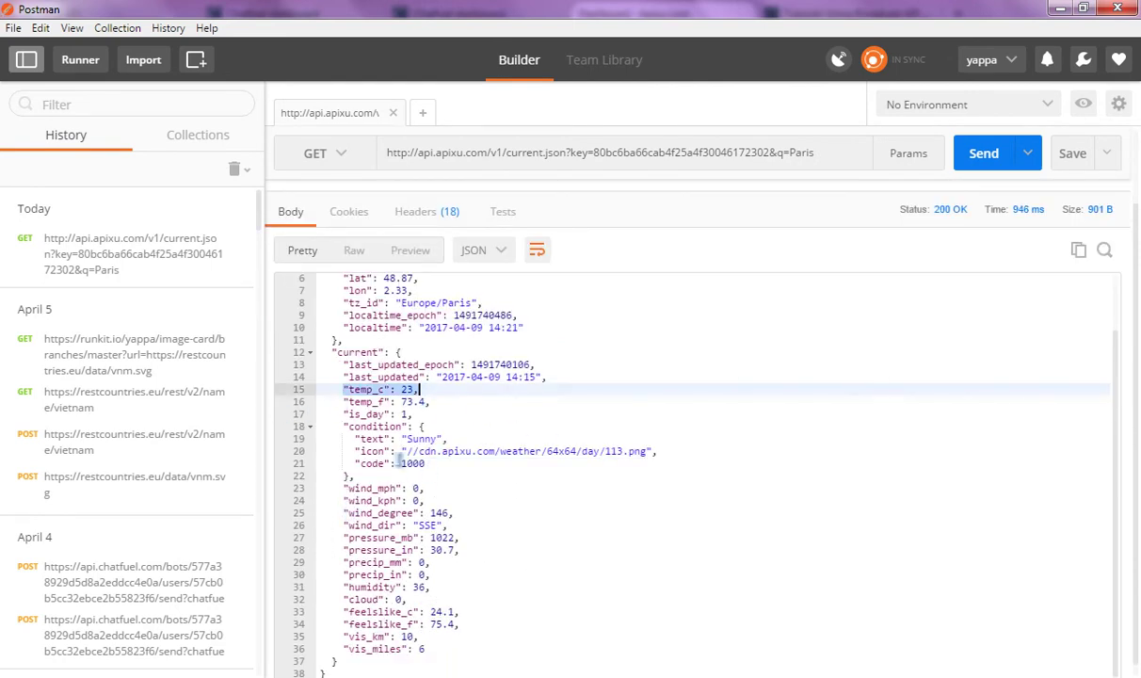
left_click_drag(356, 439, 449, 439)
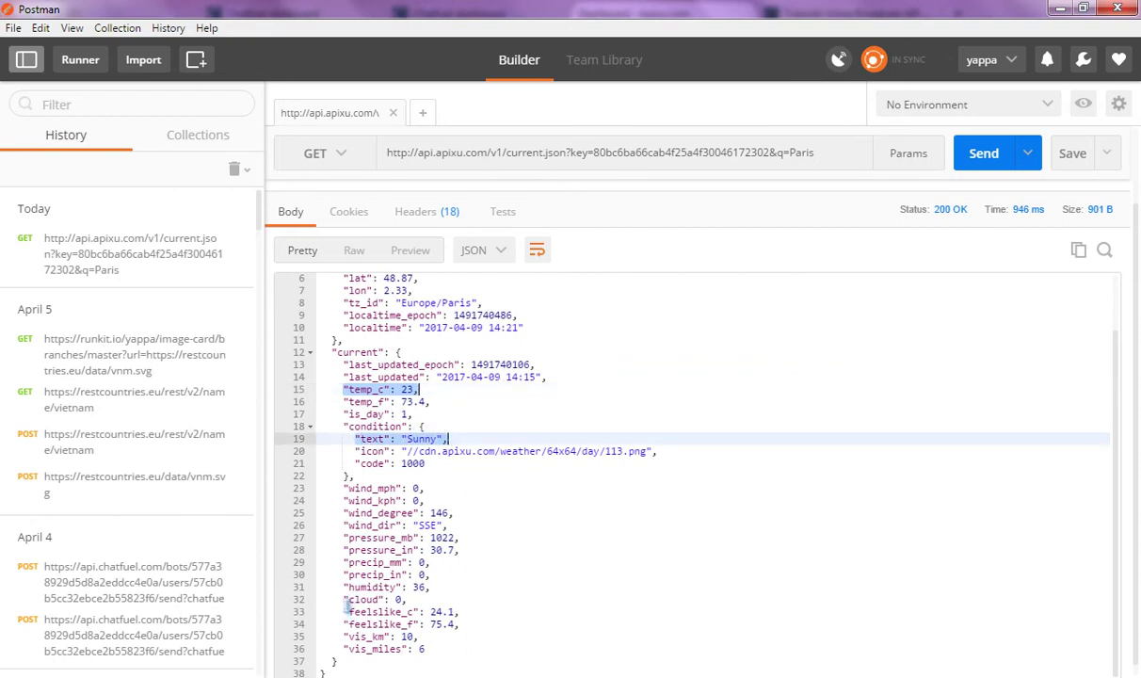
left_click_drag(345, 588, 431, 588)
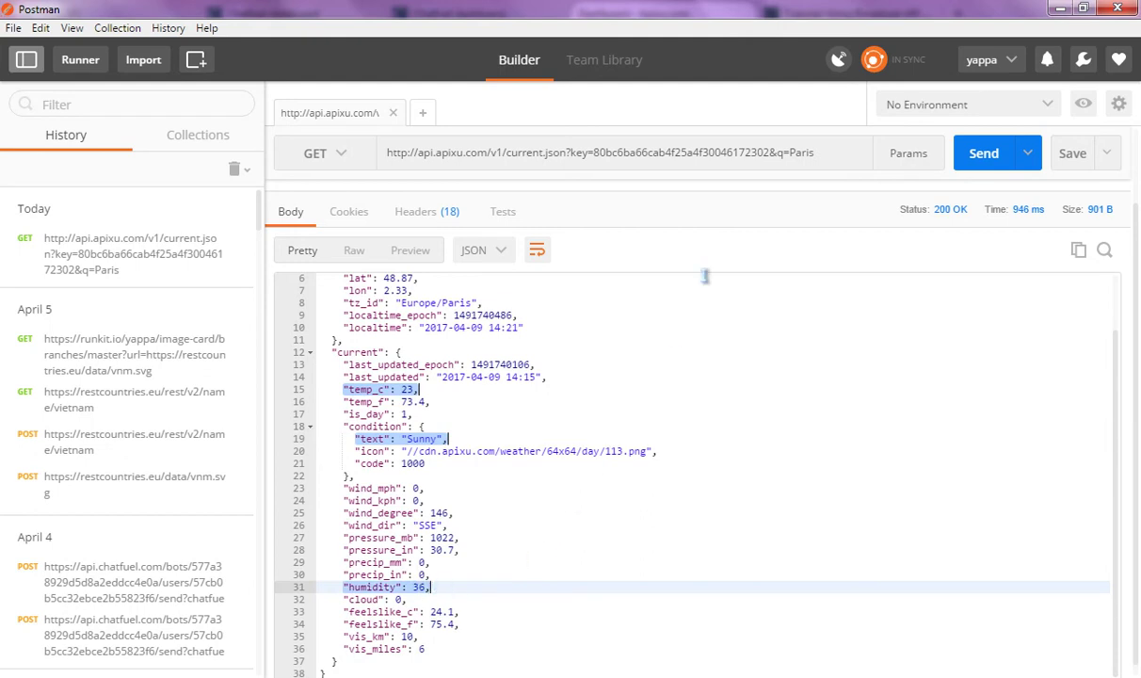
key("alt+Tab")
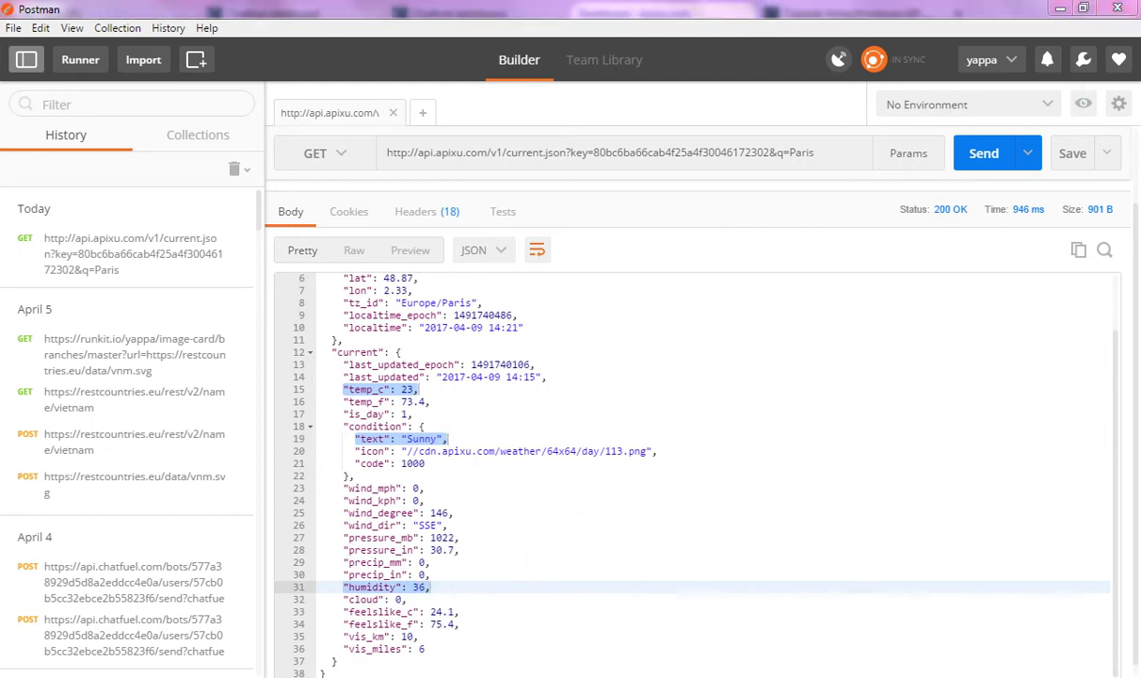
left_click(59, 14)
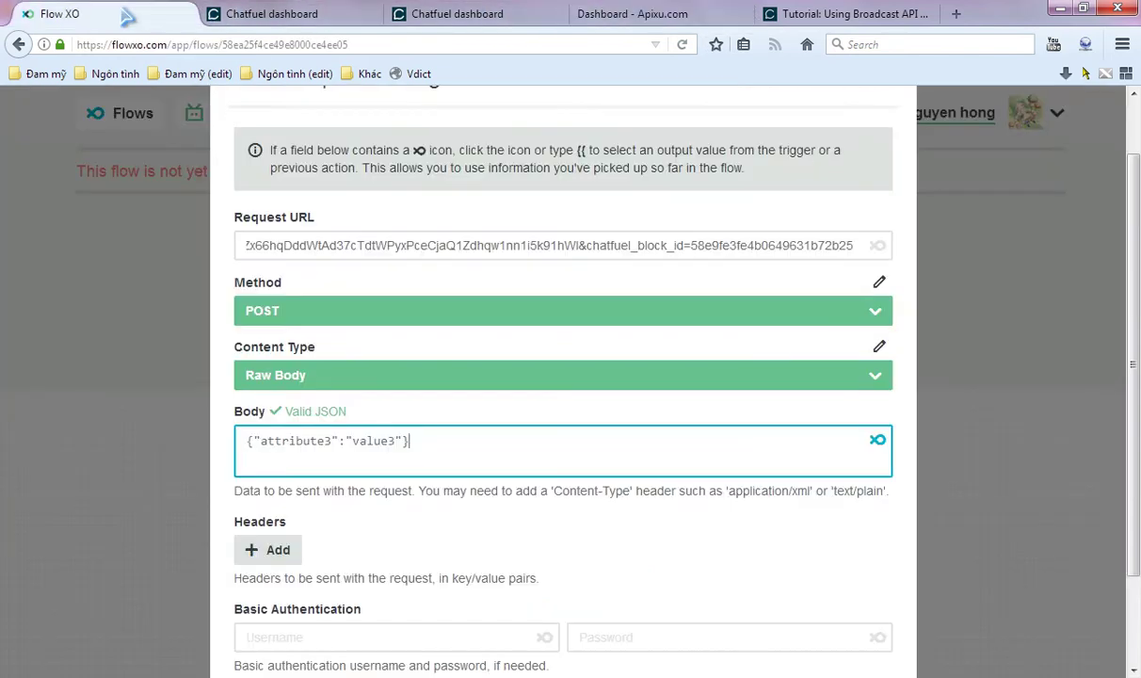
- Paste the weather lines over attribute3 so Body reads temp_c 23, text Sunny, humidity 36
left_click_drag(405, 442, 255, 448)
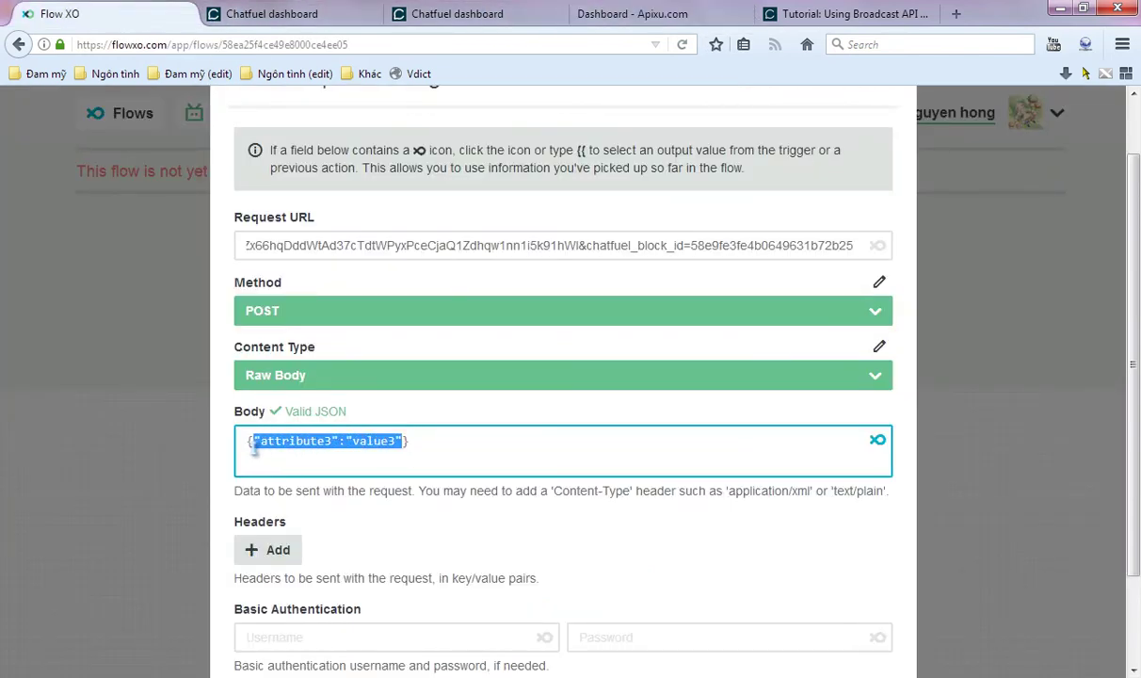
type("\"temp_c\": 23, \"text\": \"Sunny\", \"humidity\": 36,")
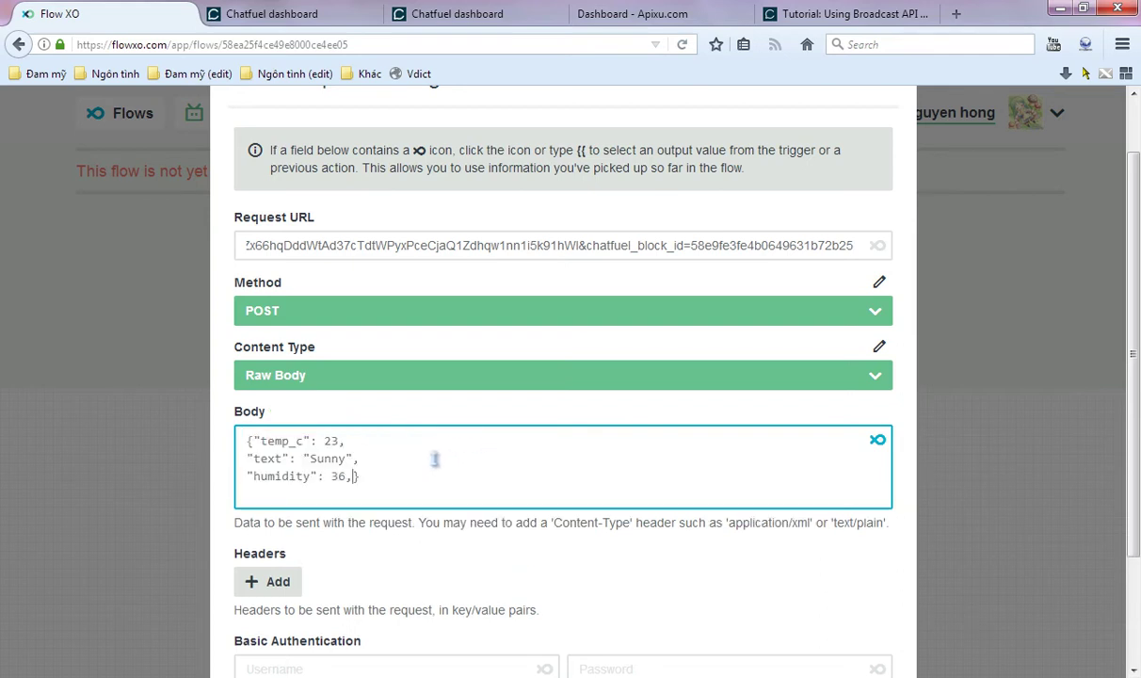
left_click(351, 476)
key("BackSpace")
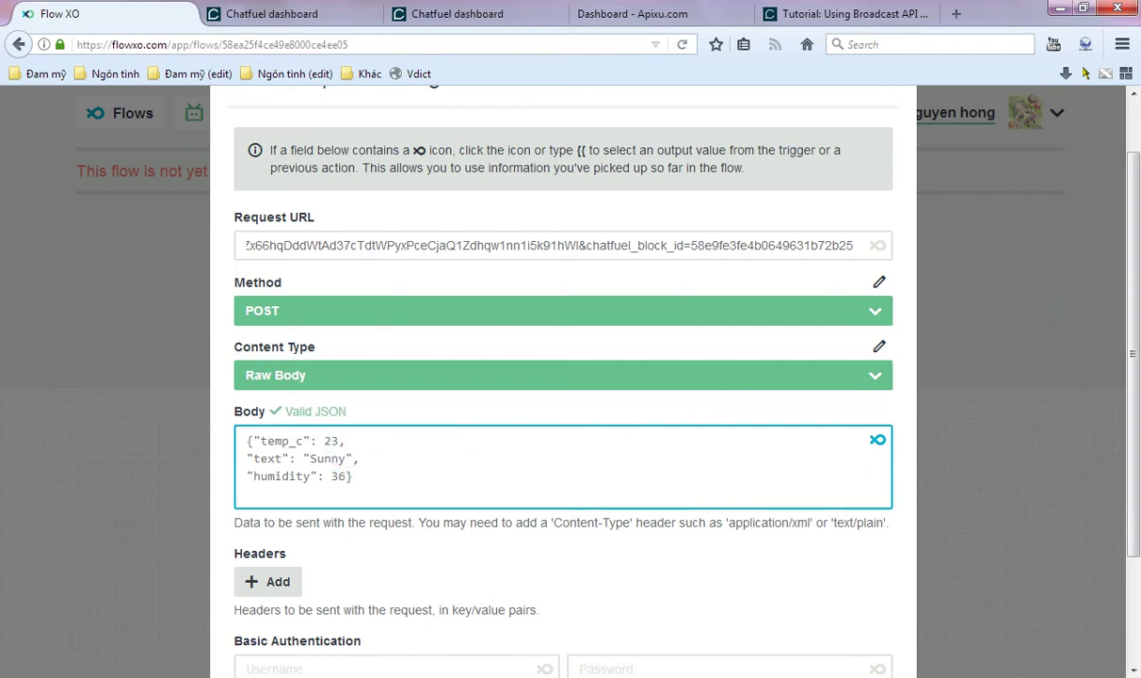
mouse_move(1140, 243)
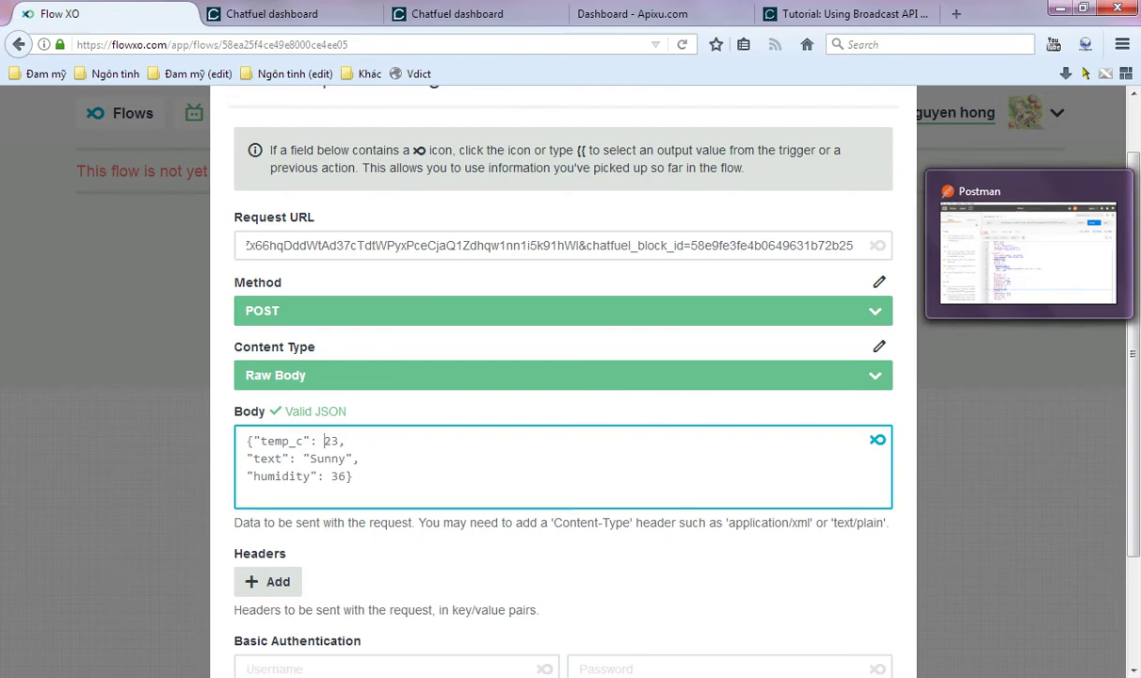
left_click(1140, 243)
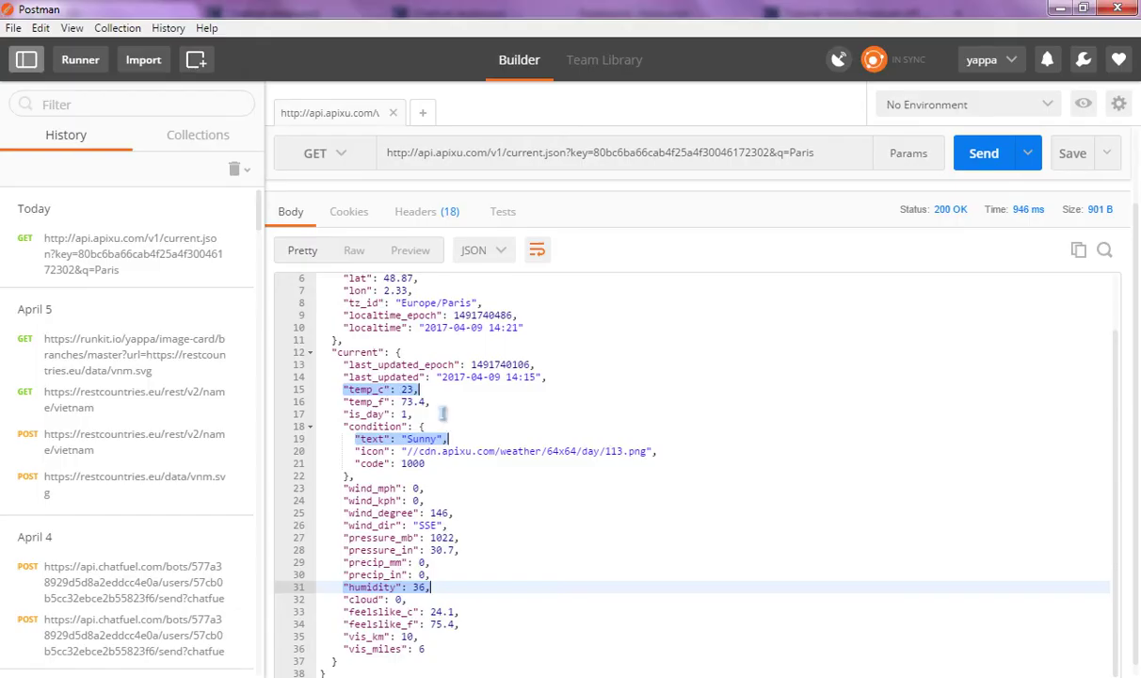
- Locate the 'current' object holding the weather values in Postman's response
left_click(398, 377)
scroll(405, 381, "up", 2)
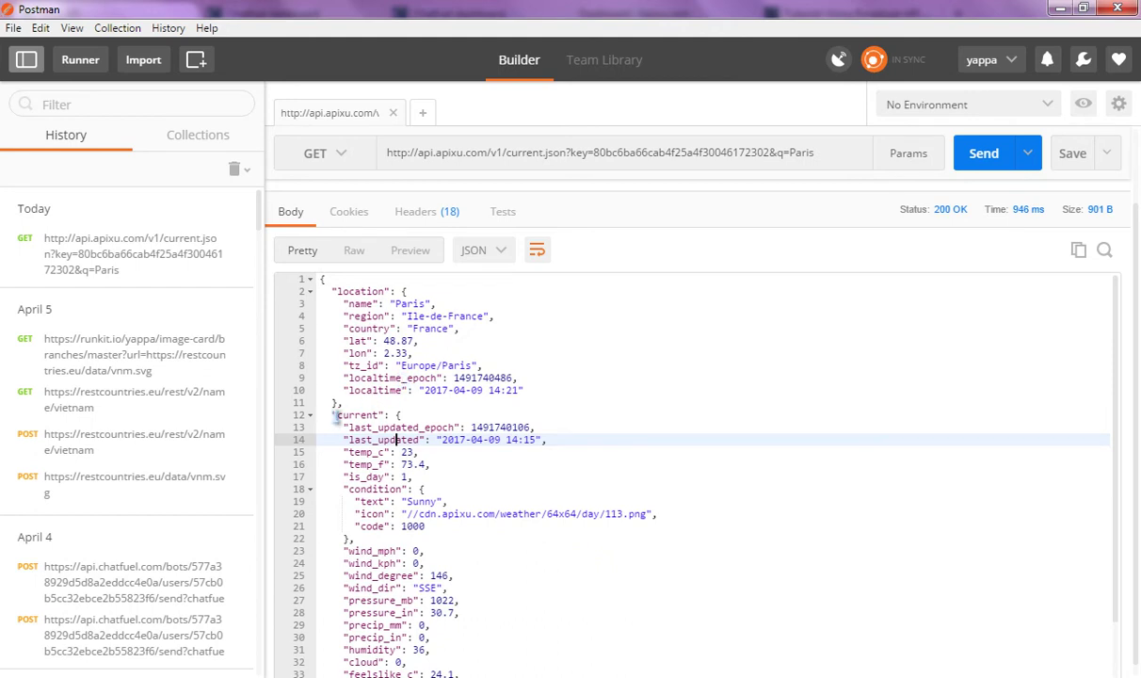
left_click_drag(333, 414, 403, 416)
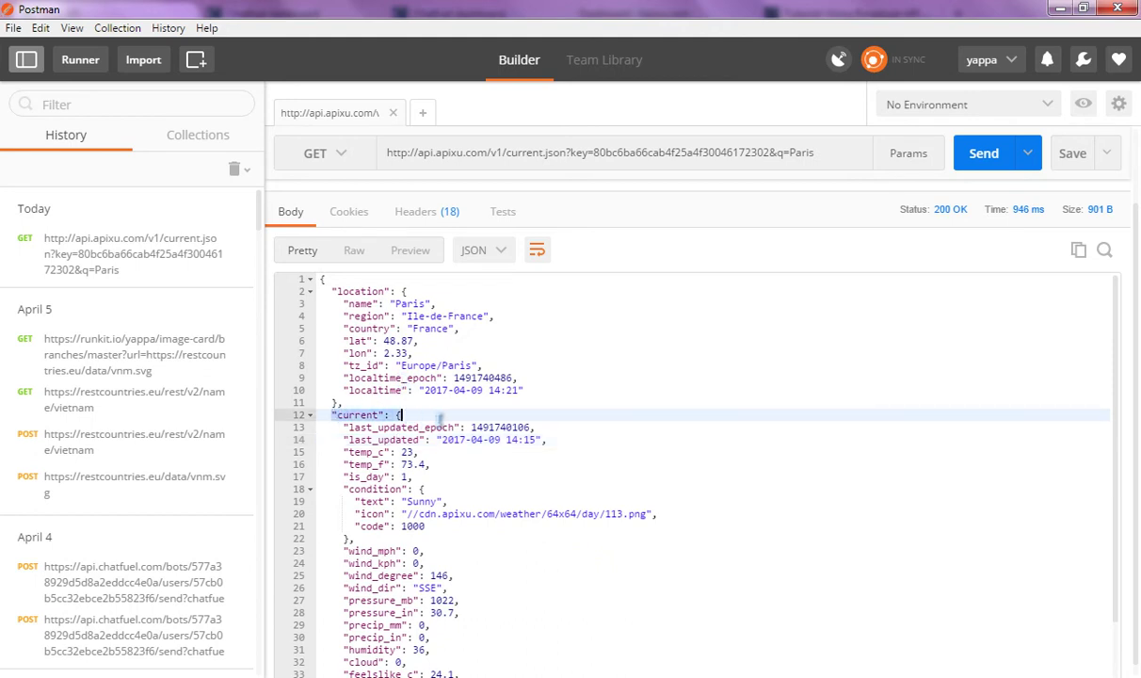
double_click(368, 414)
key("alt+Tab")
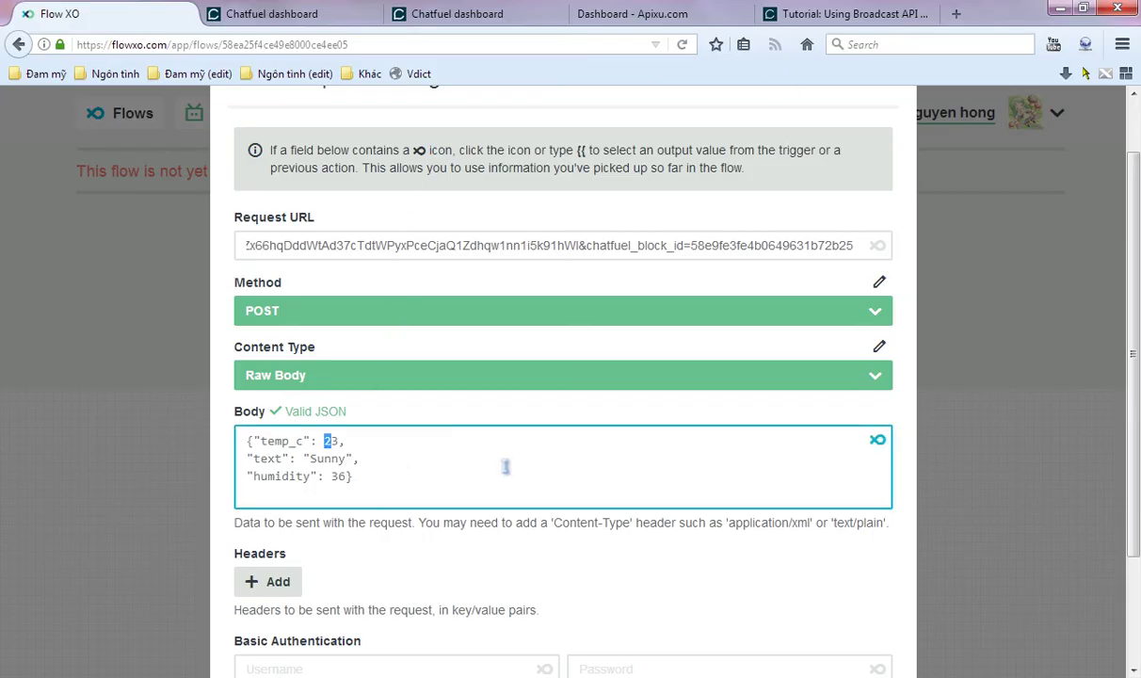
- Set temp_c to the {{make_a_http_request.data__current__temp_c}} Data output placeholder
type("\"\"")
left_click(878, 440)
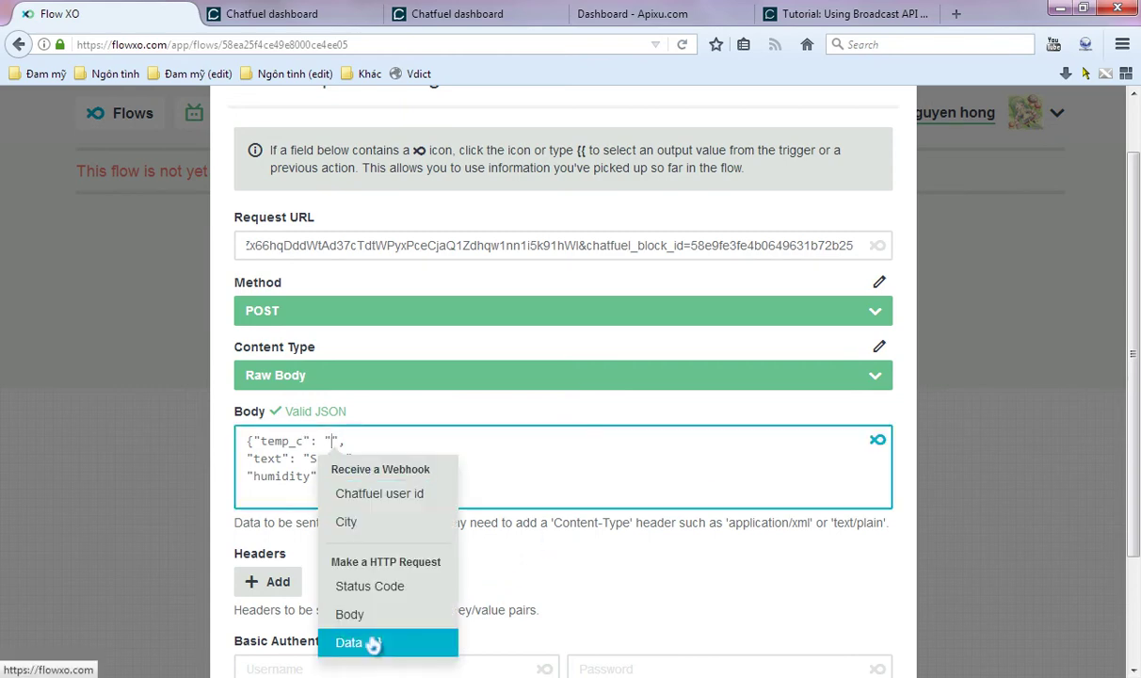
left_click(374, 643)
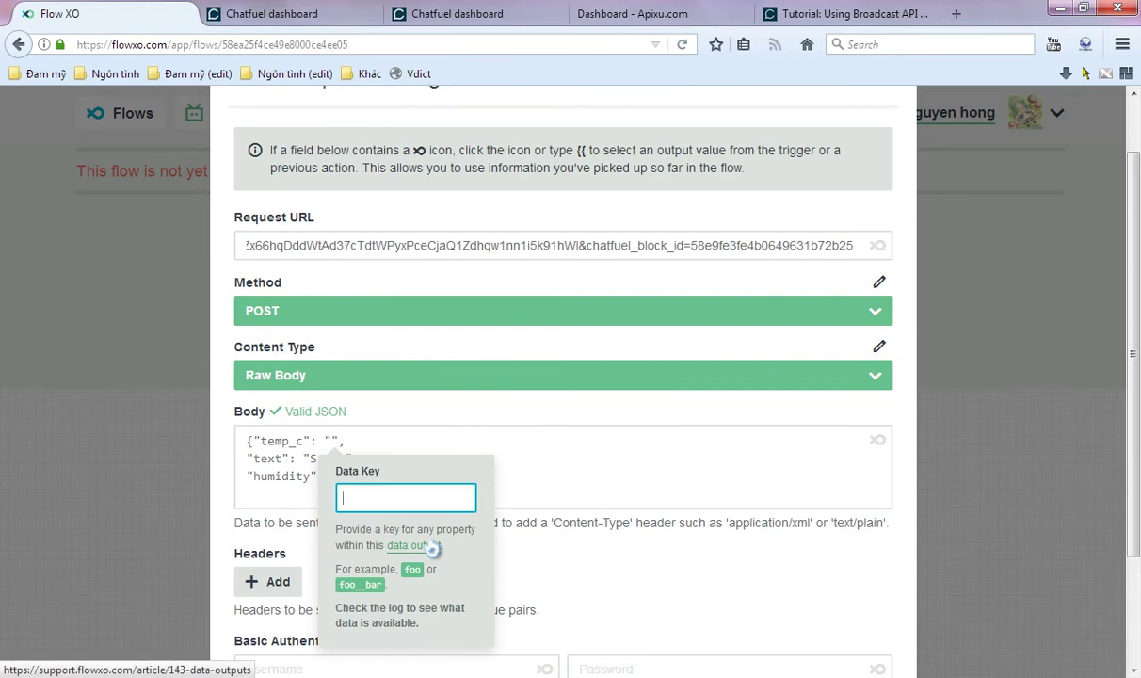
type("current__")
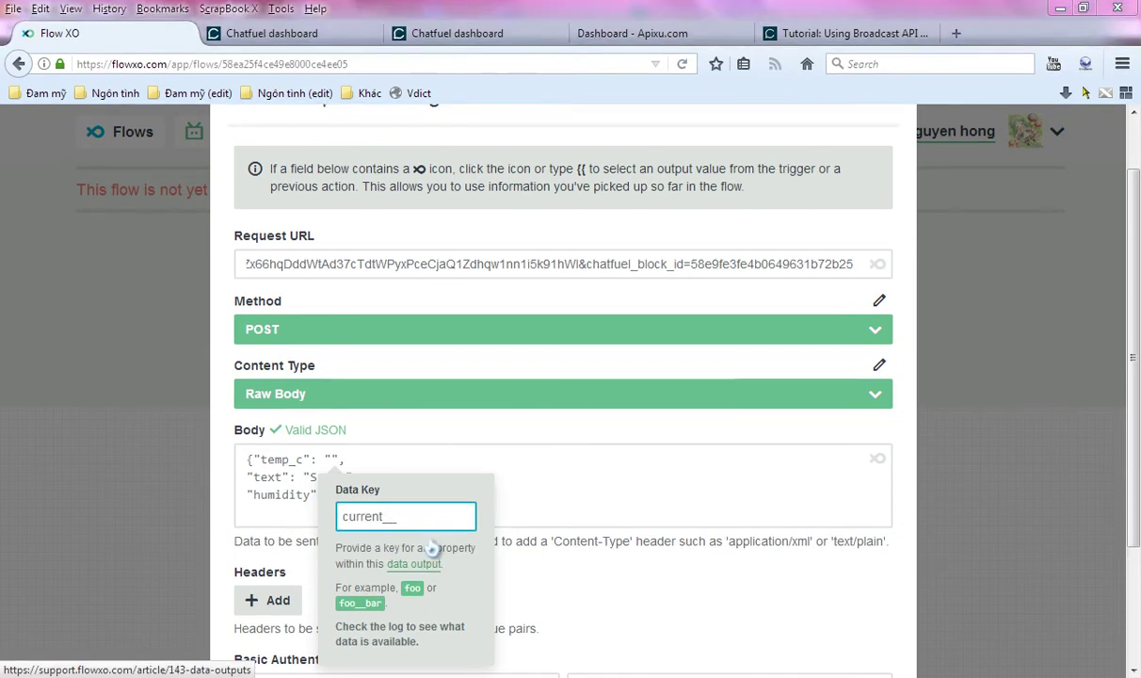
key("alt+Tab")
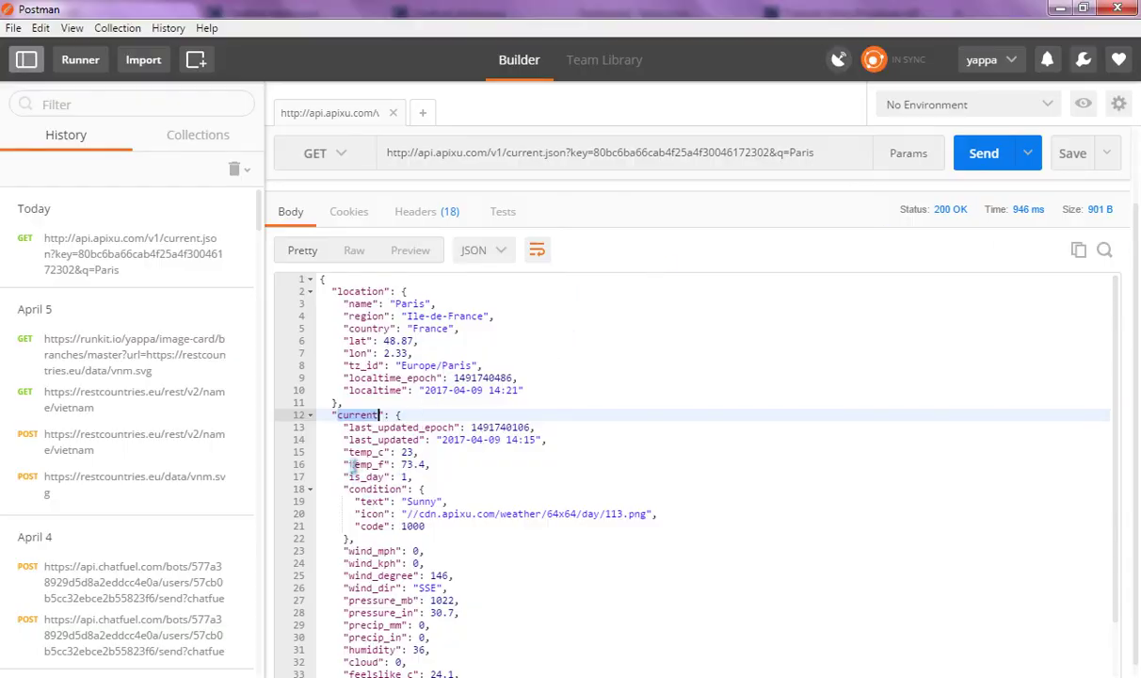
left_click_drag(346, 457, 382, 453)
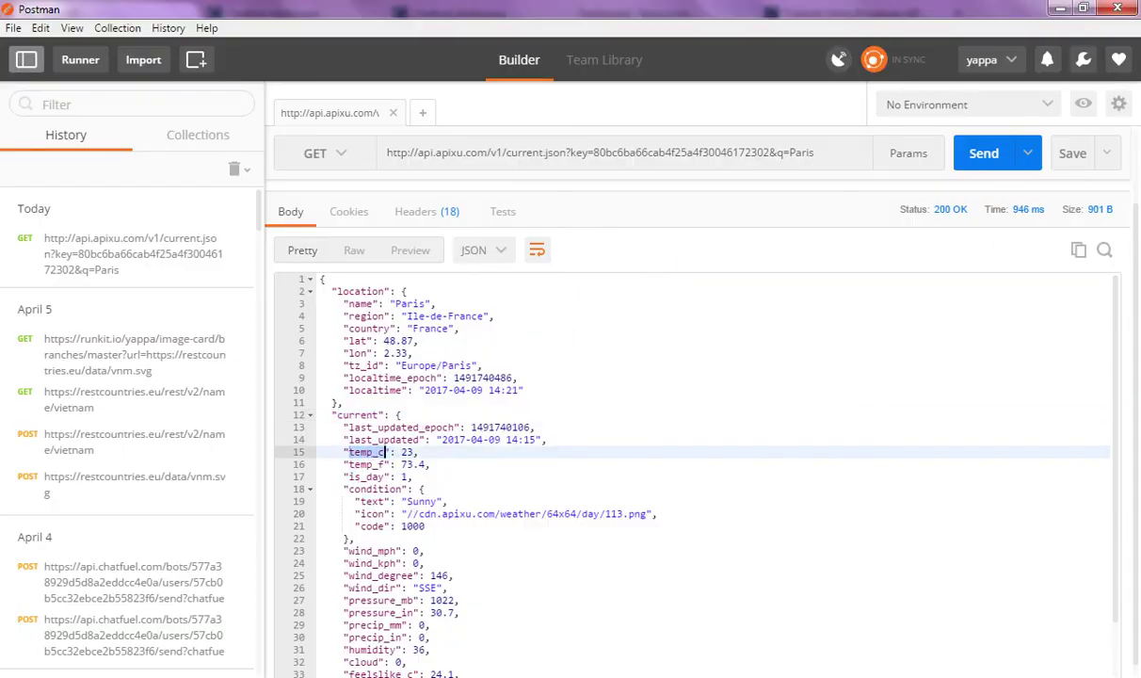
key("ctrl+c")
key("alt+Tab")
key("ctrl+v")
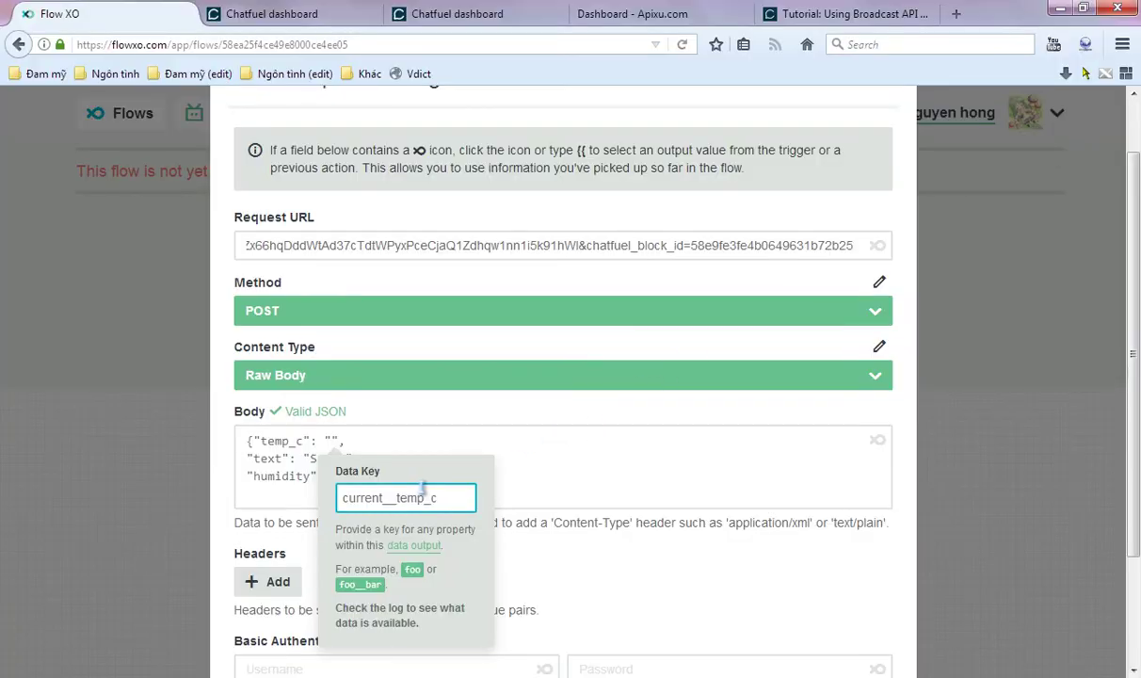
key("Return")
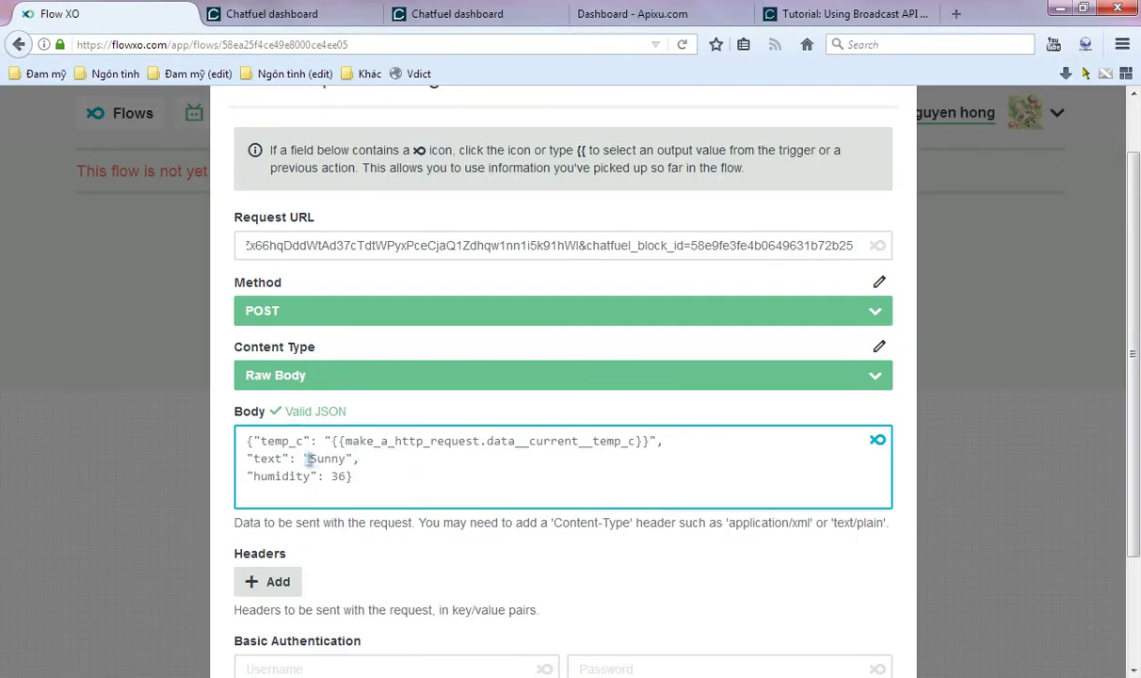
left_click_drag(307, 458, 336, 458)
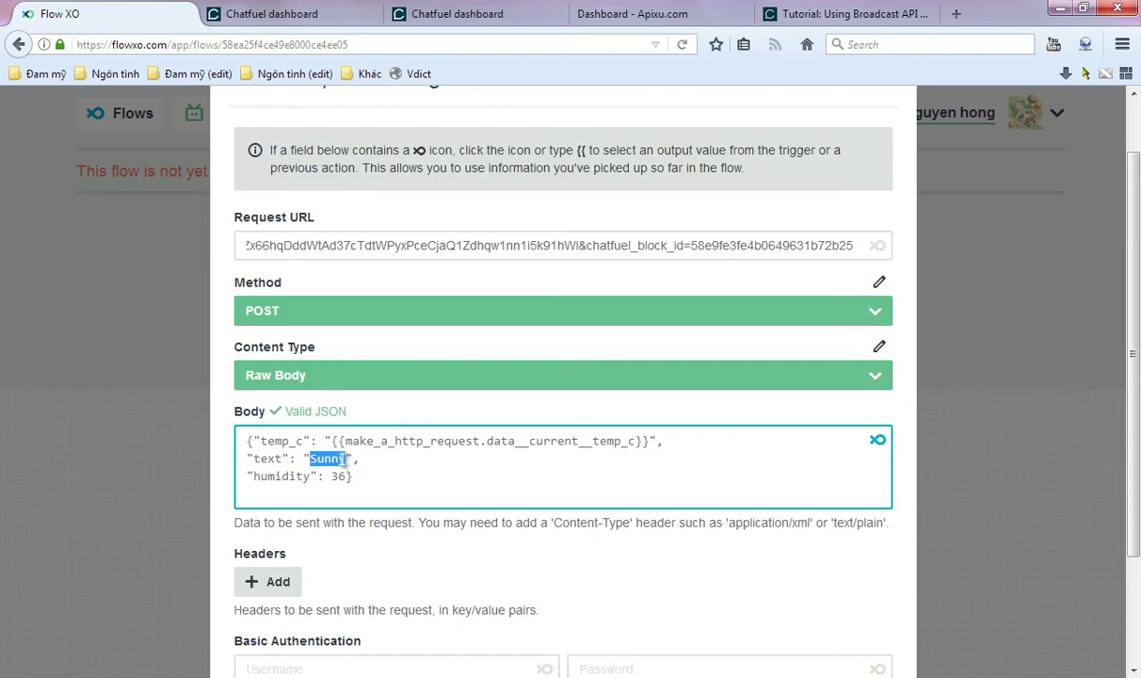
key("alt+Tab")
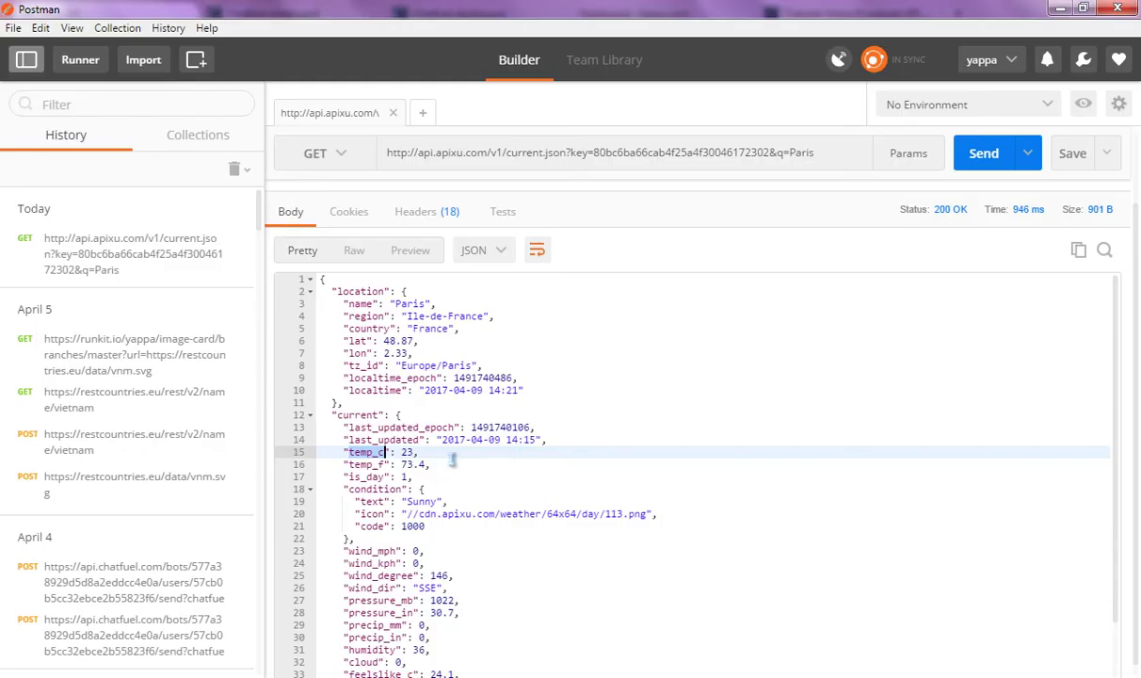
- Start a Data output key for the text value, pasting 'current' from Postman's response
left_click(400, 466)
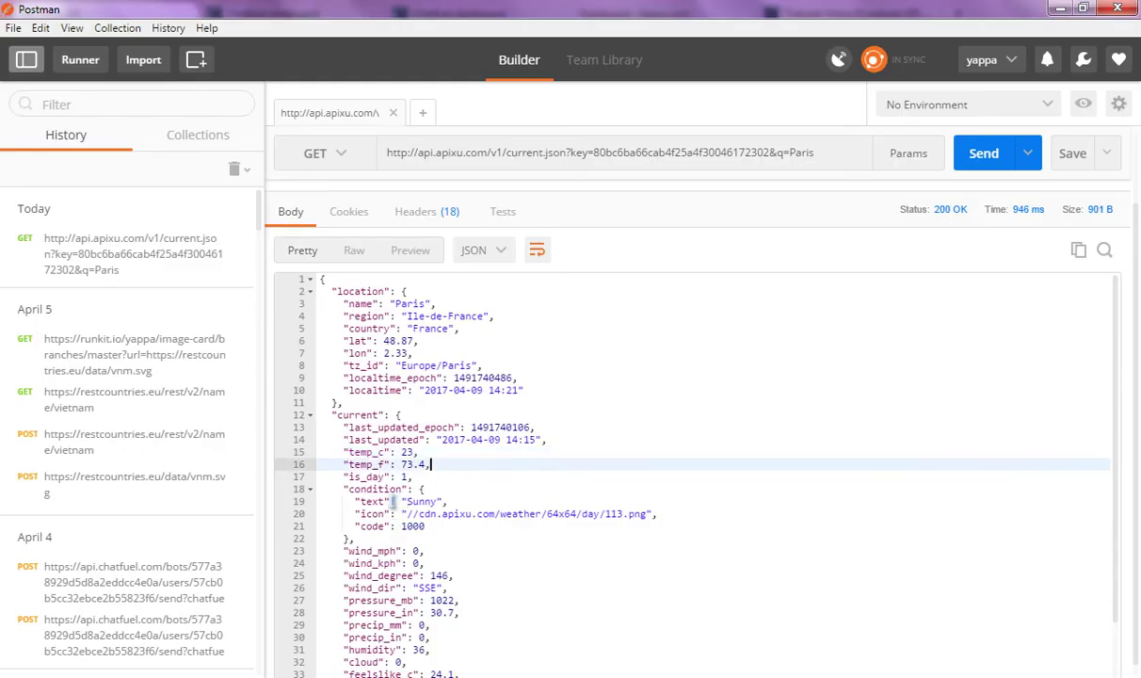
left_click(394, 502)
scroll(491, 425, "down", 1)
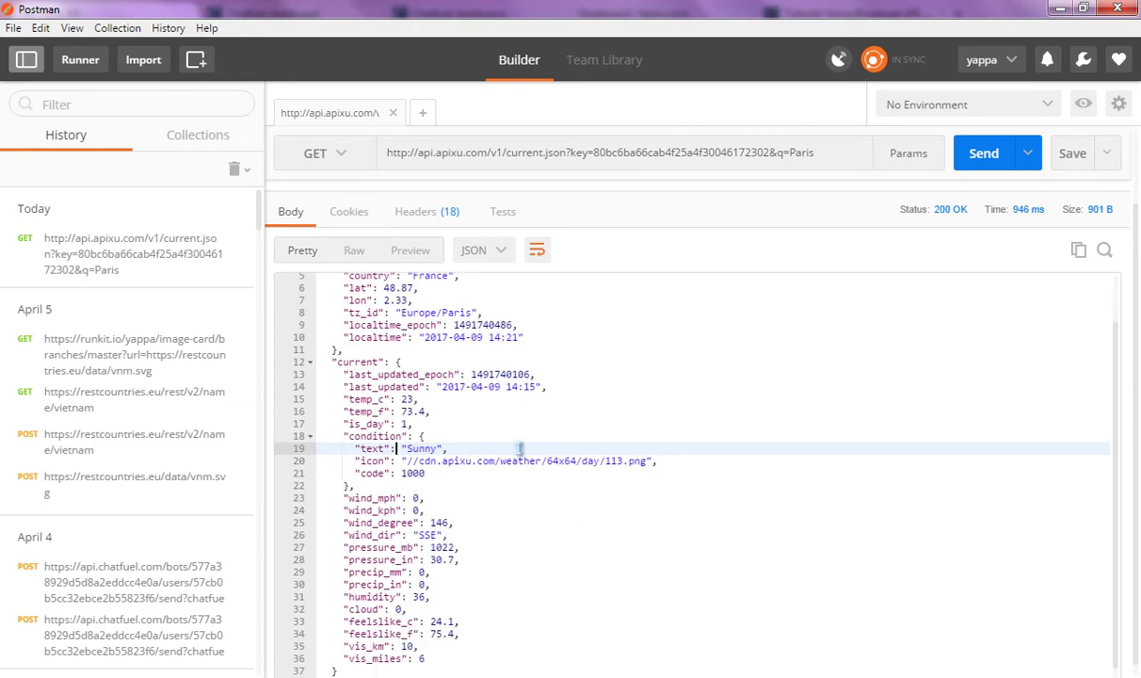
left_click(360, 436)
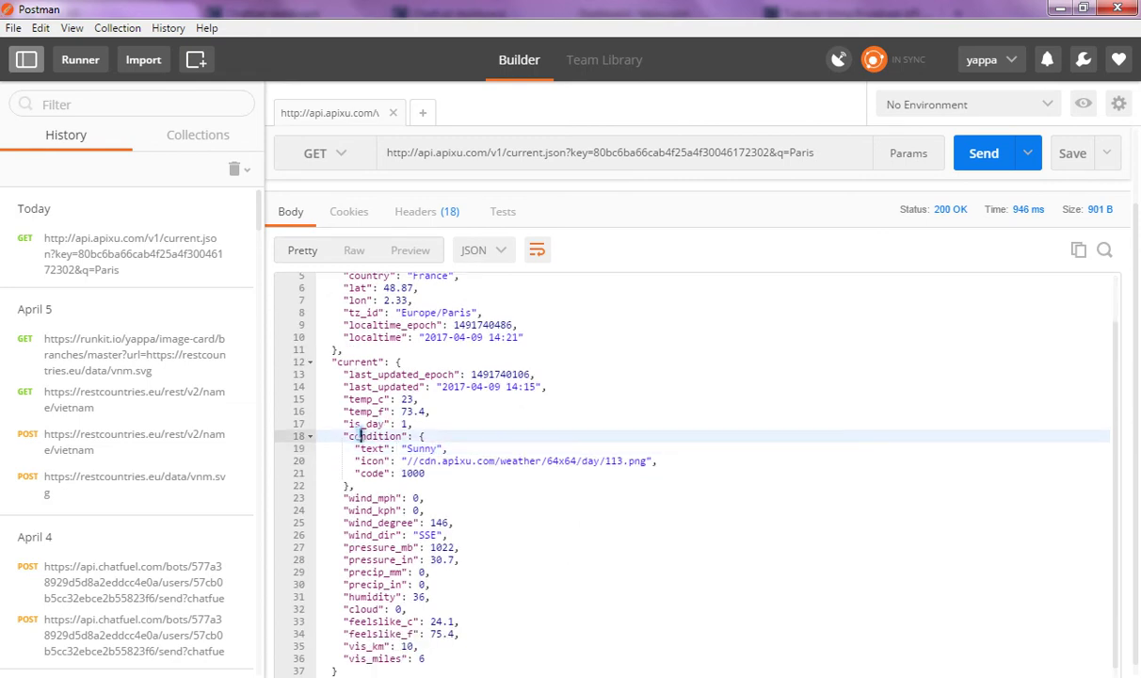
scroll(360, 435, "up", 1)
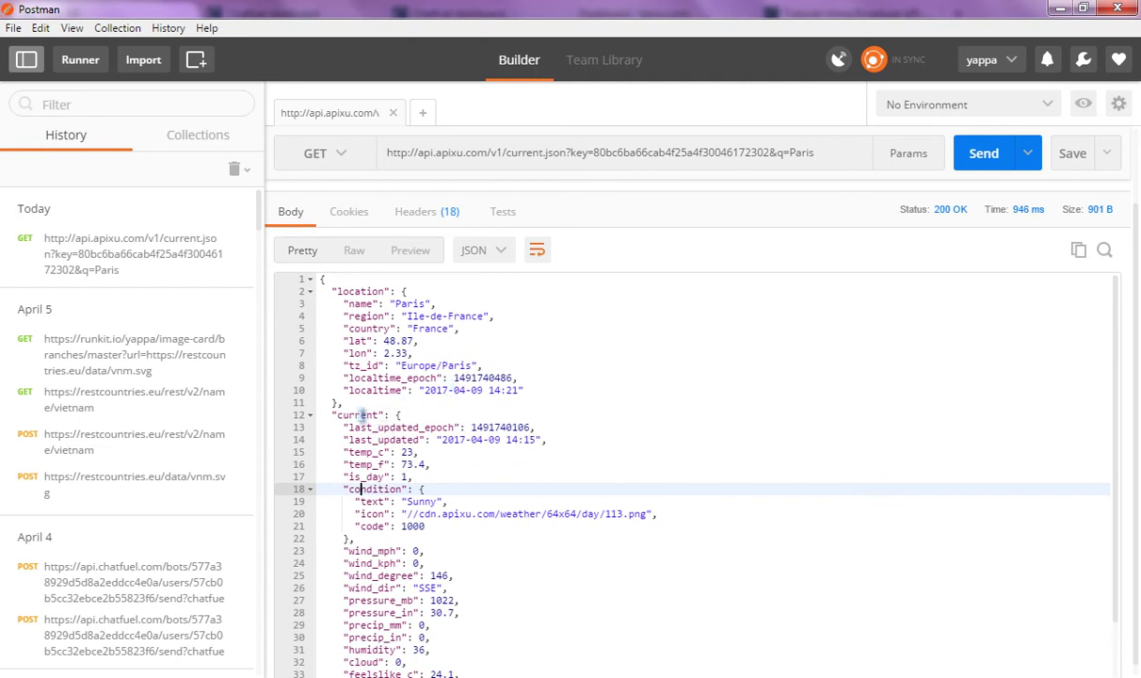
left_click(359, 414)
double_click(357, 415)
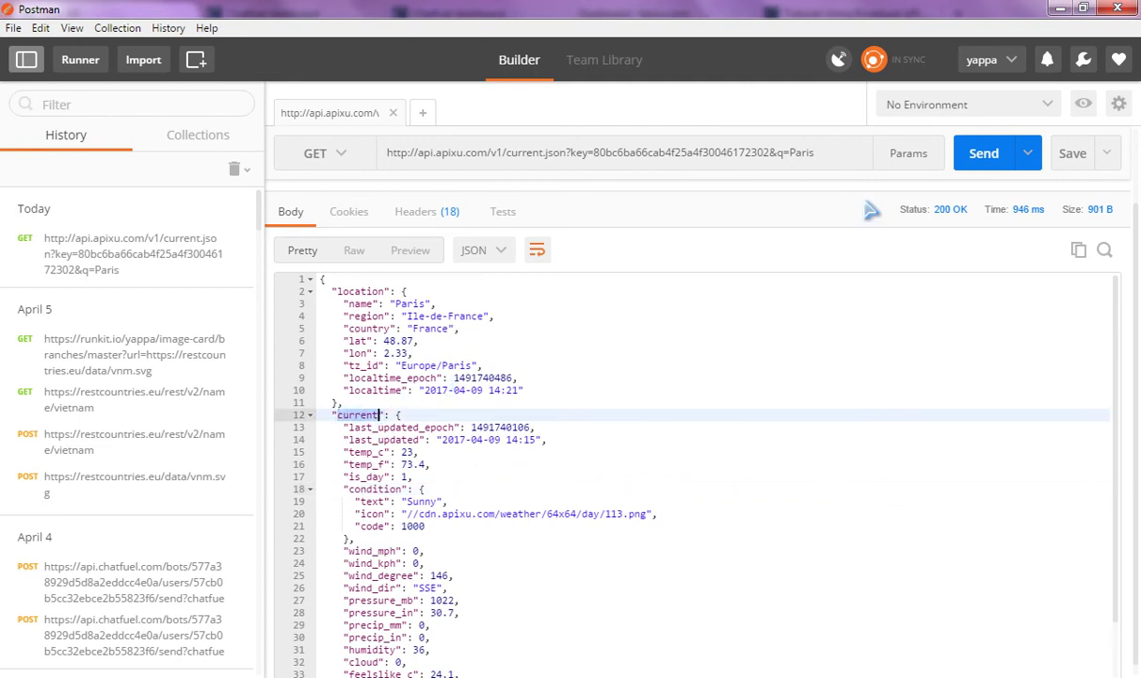
key("alt+Tab")
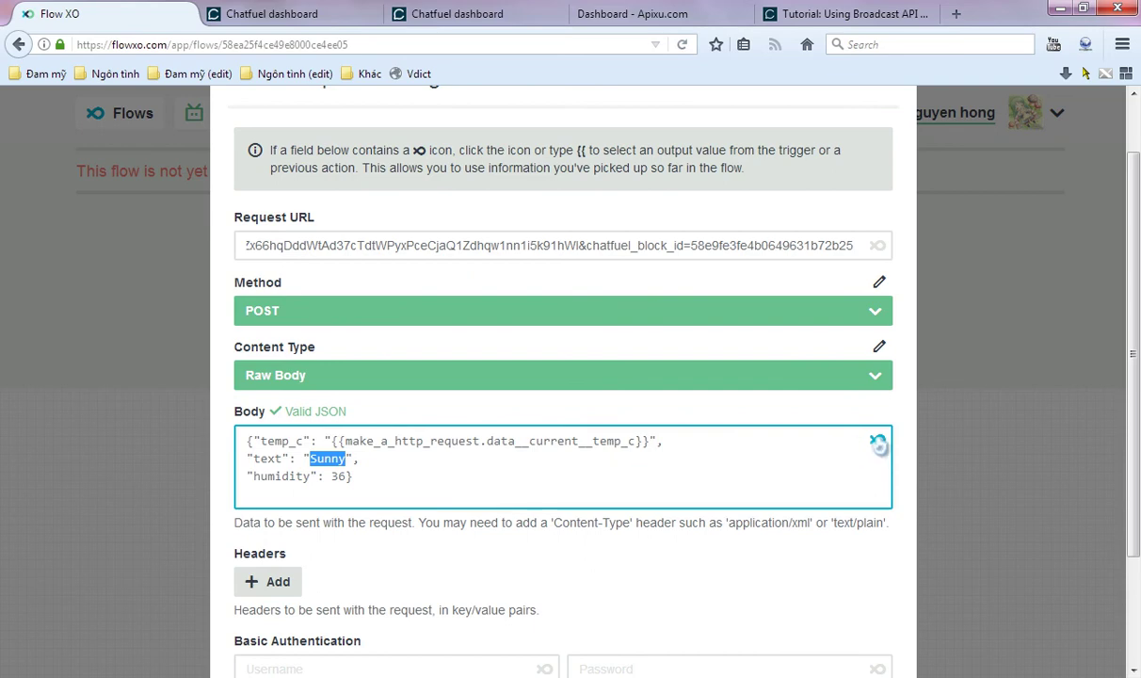
left_click(877, 443)
left_click(341, 659)
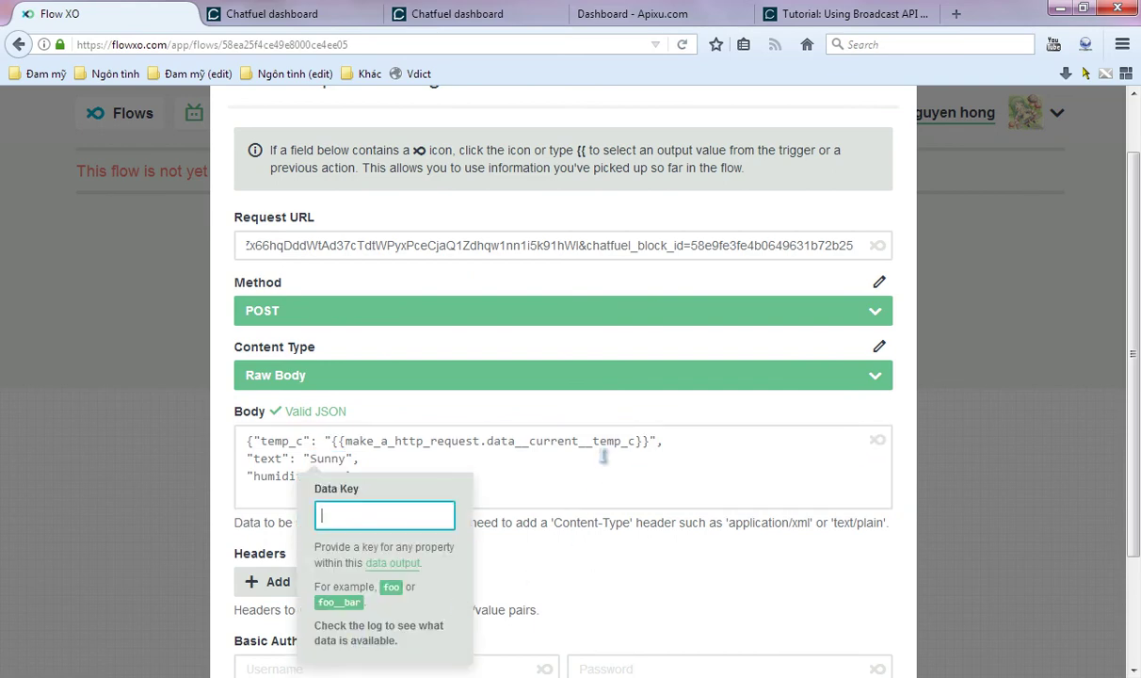
key("ctrl+v")
- Complete the key as current__condition__text and insert it in place of Sunny
key("alt+Tab")
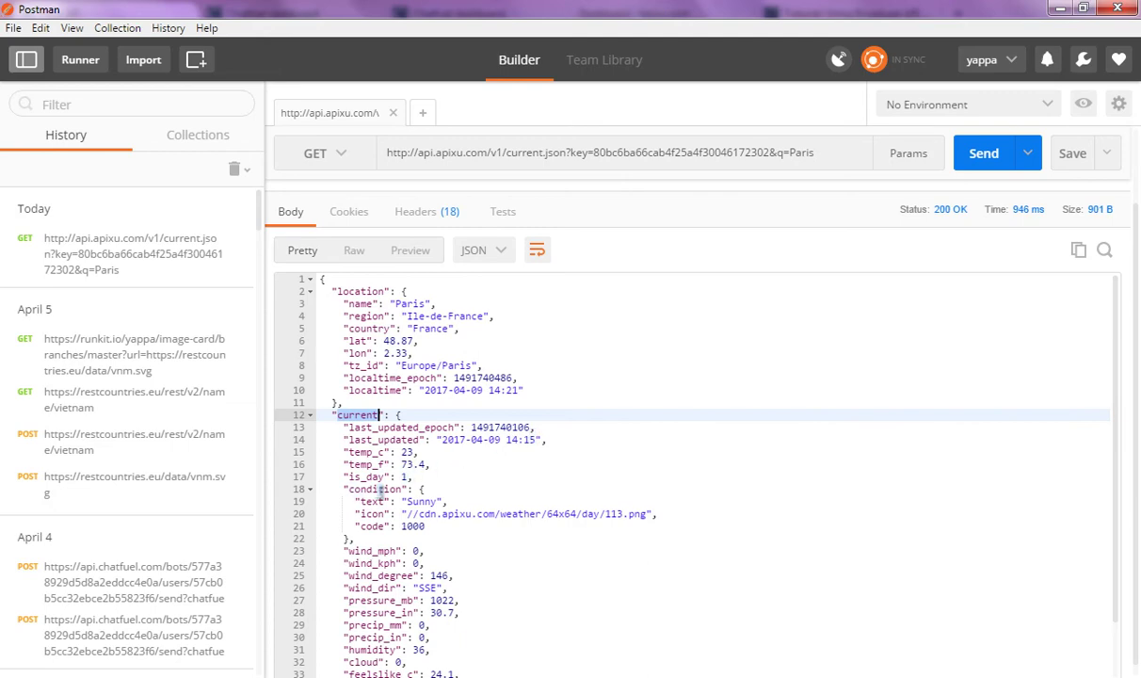
double_click(395, 489)
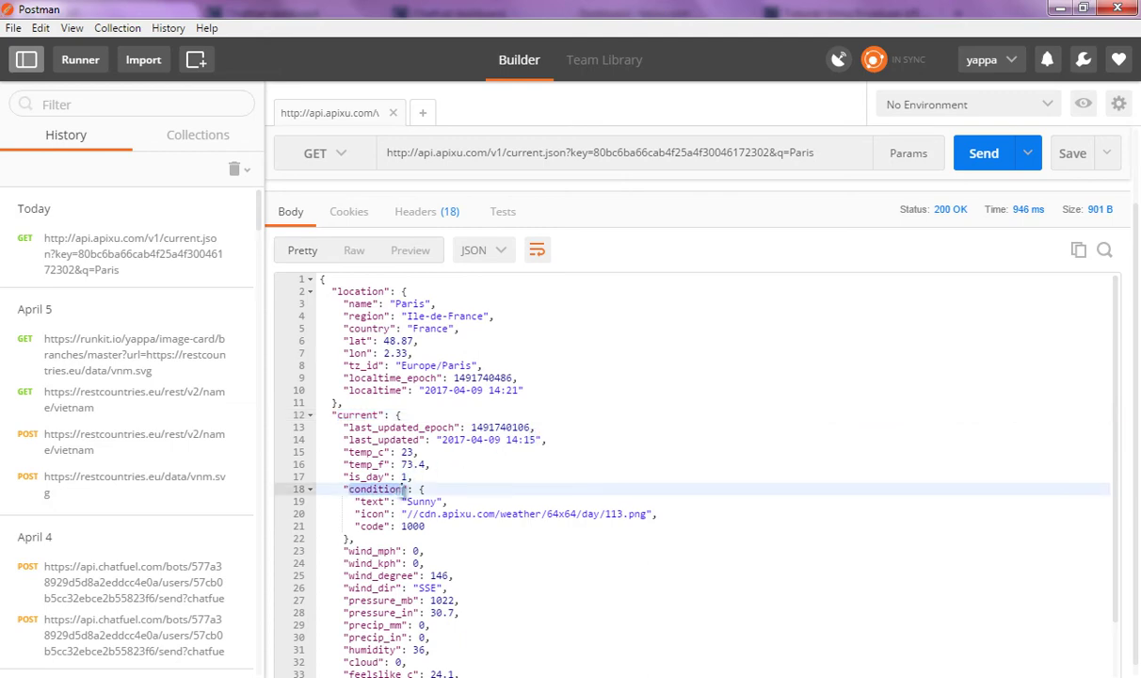
key("ctrl+c")
key("alt+Tab")
key("ctrl+v")
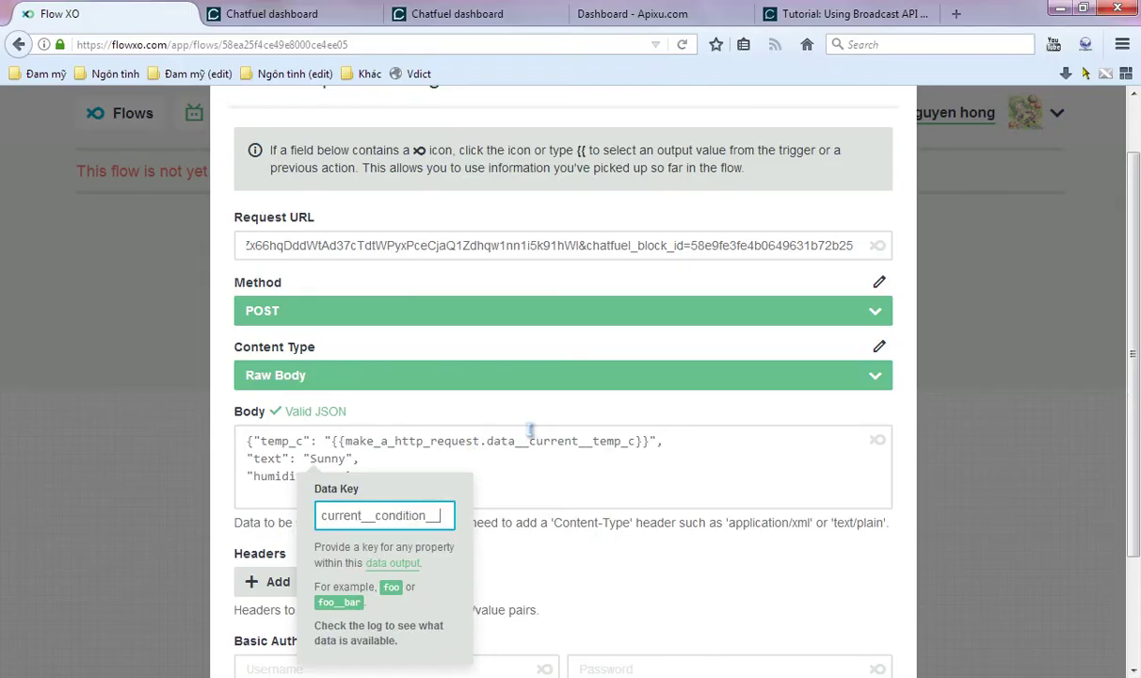
type("__")
key("alt+Tab")
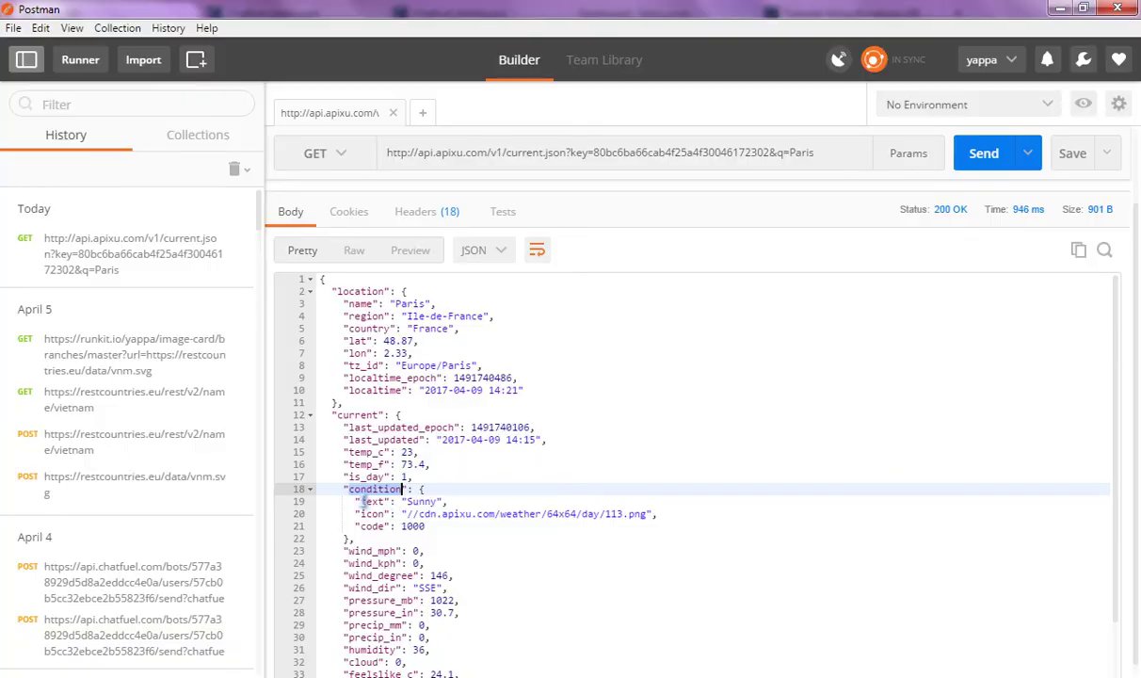
double_click(372, 501)
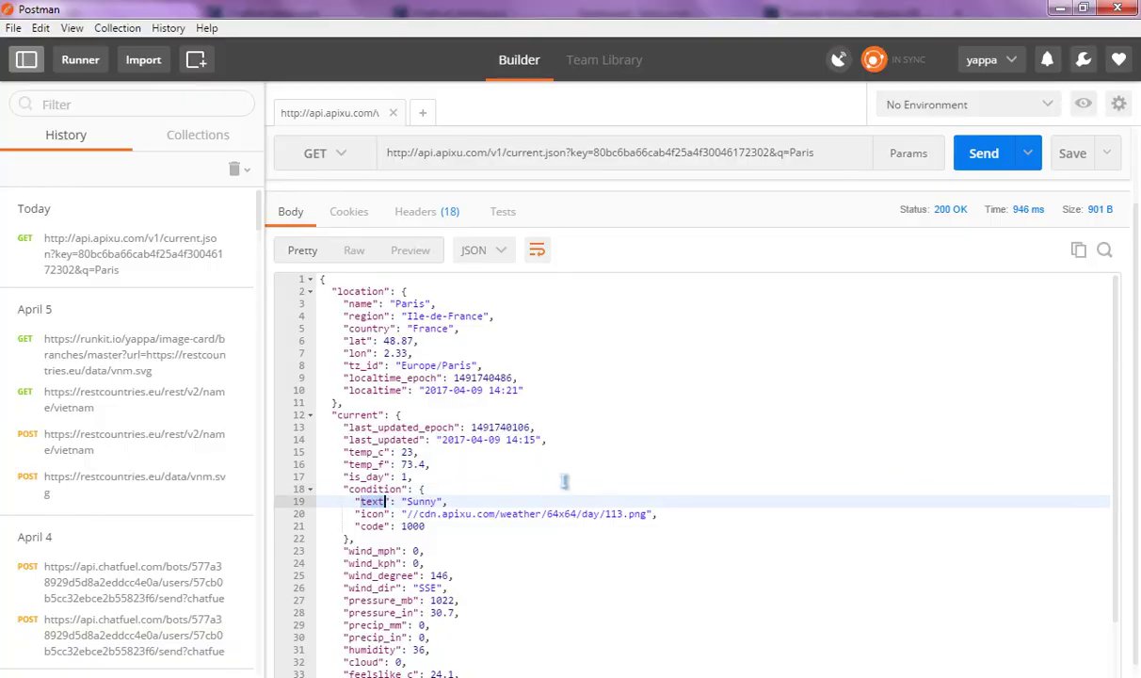
key("alt+Tab")
type("text")
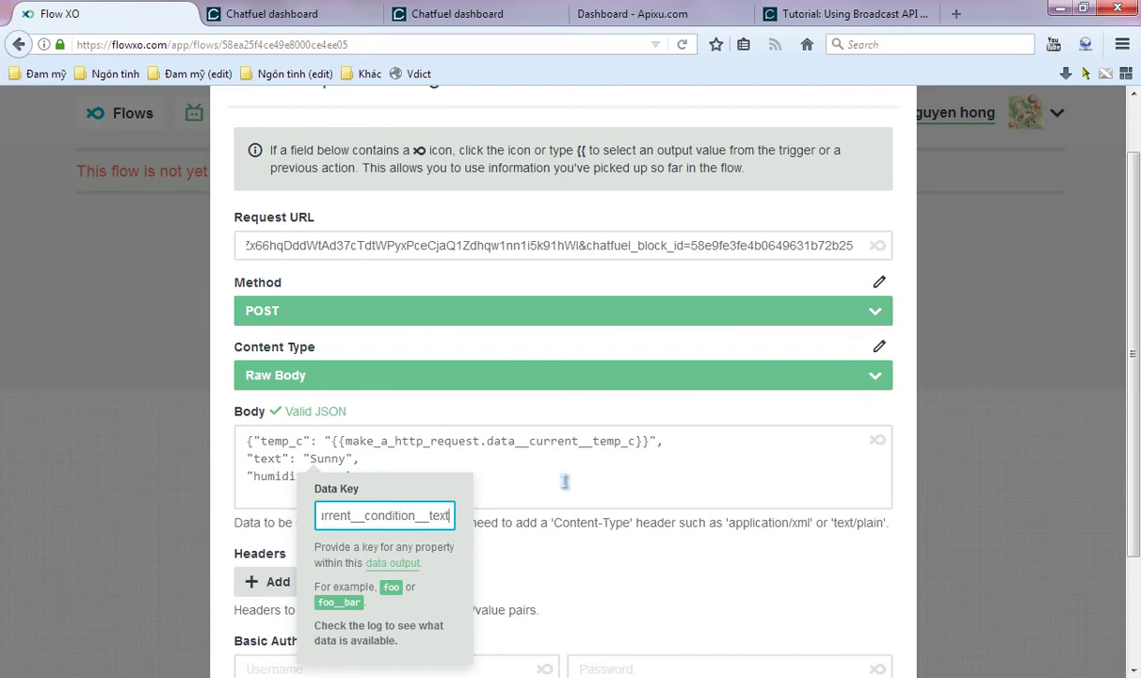
key("Return")
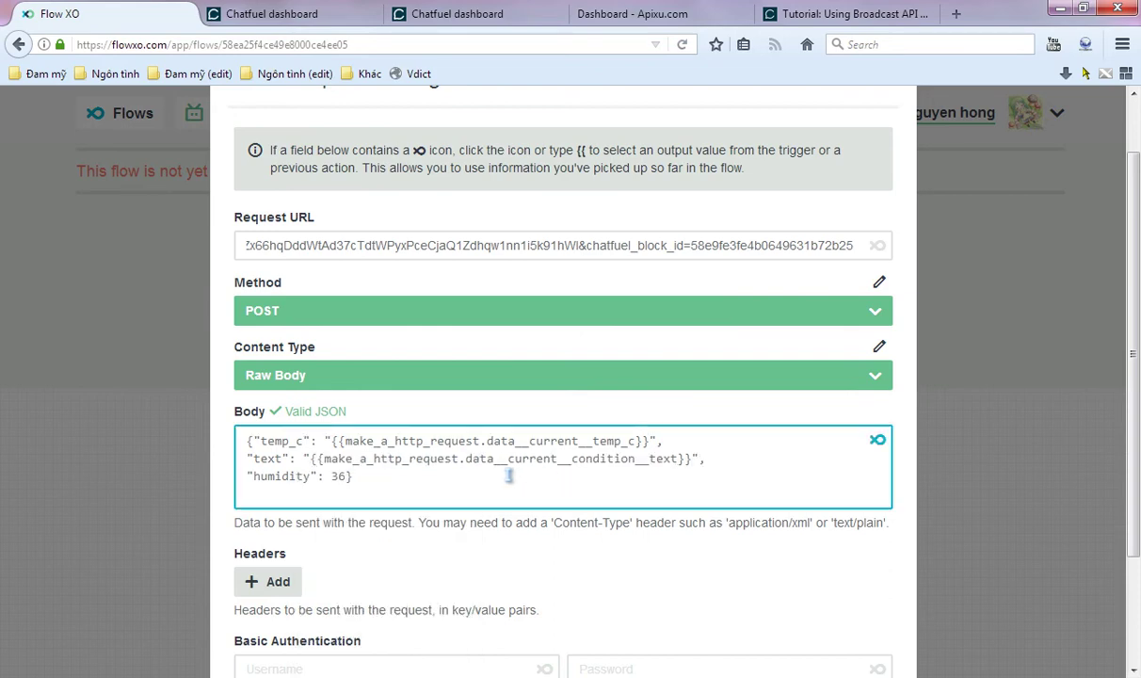
- Replace the humidity sample value 36 with the HTTP request's data output, starting the key with 'current'
left_click_drag(333, 477, 349, 476)
type("\"")
key("alt+Tab")
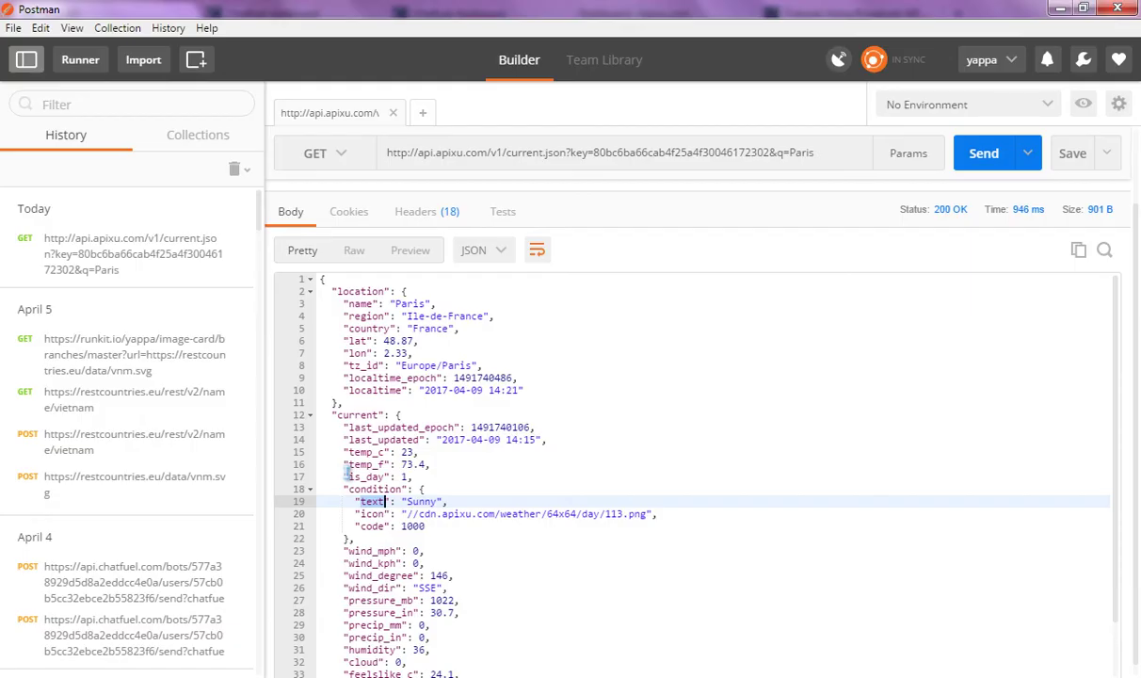
scroll(475, 457, "down", 3)
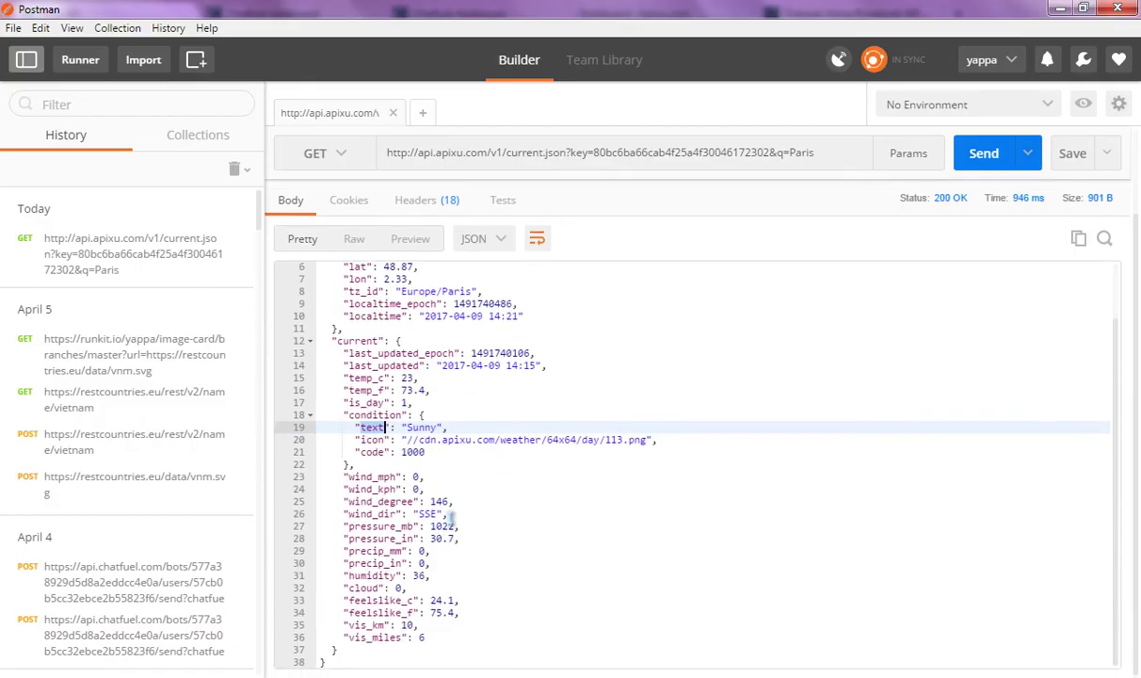
left_click(361, 575)
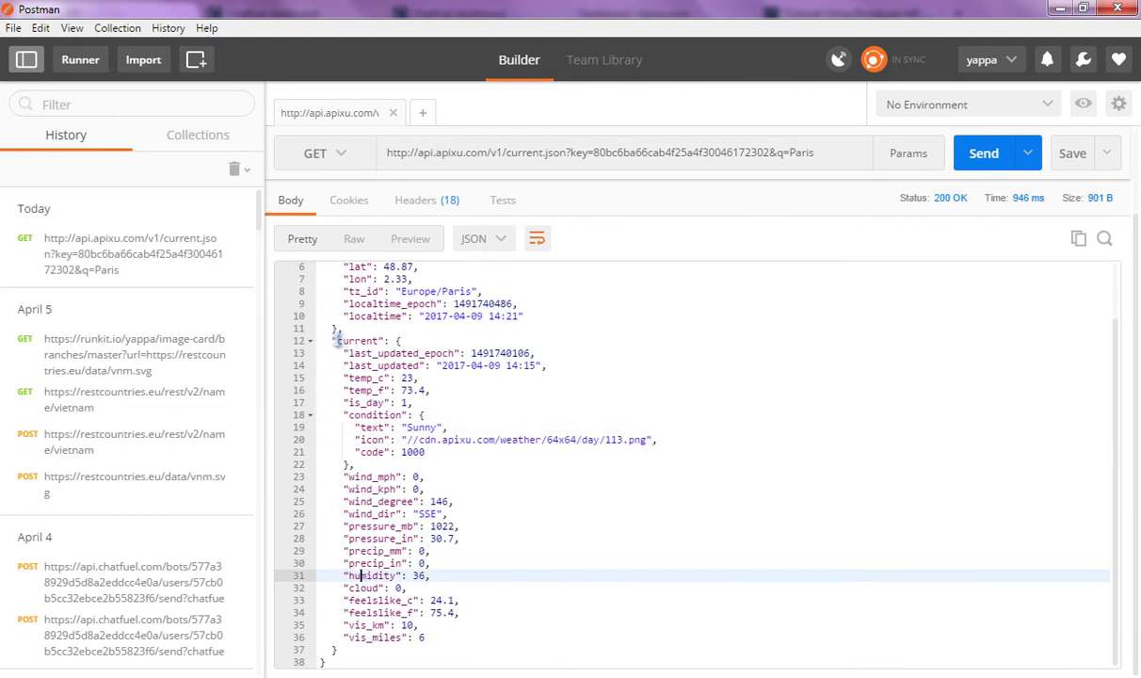
left_click_drag(336, 341, 379, 340)
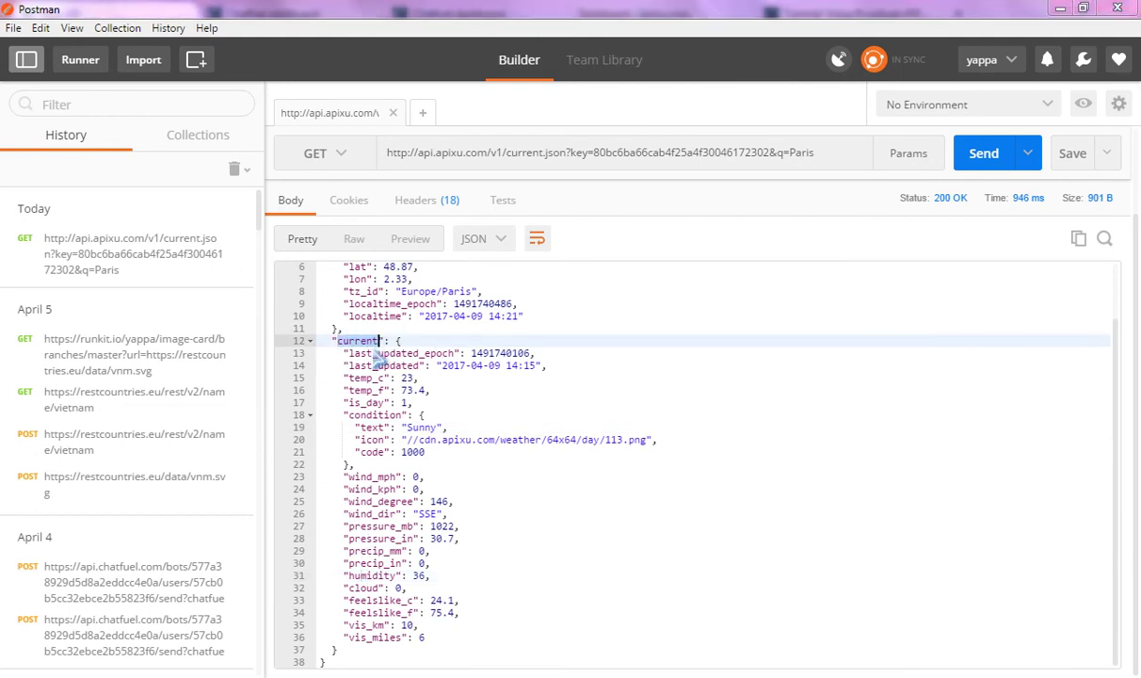
key("alt+Tab")
left_click(877, 440)
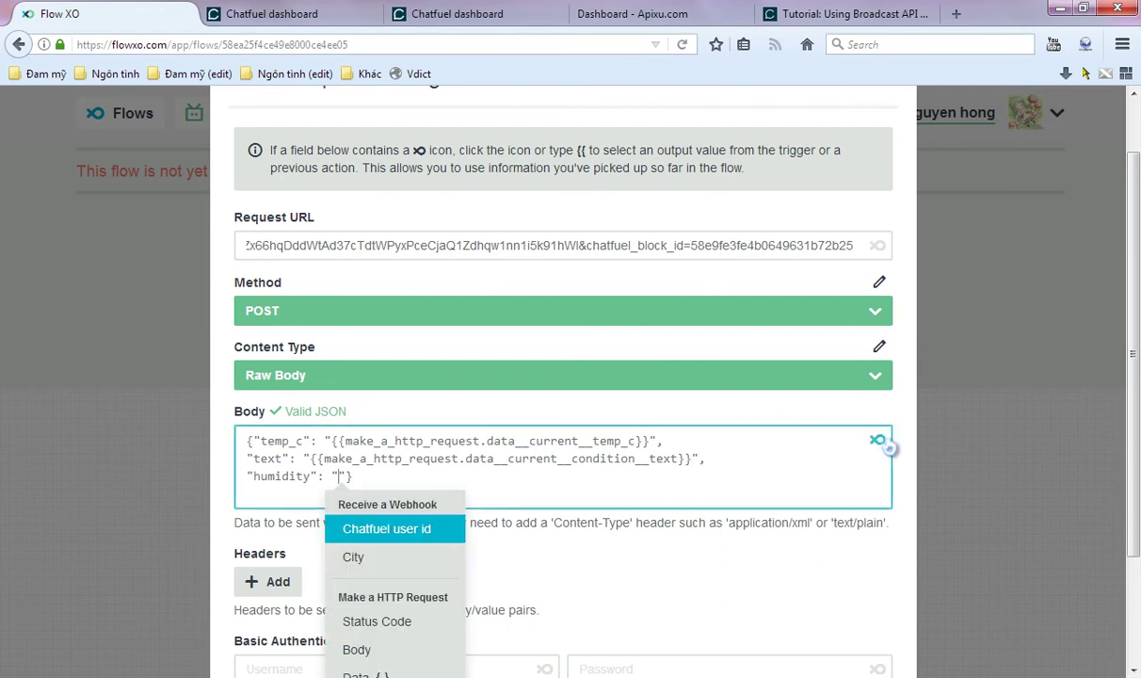
scroll(382, 555, "down", 1)
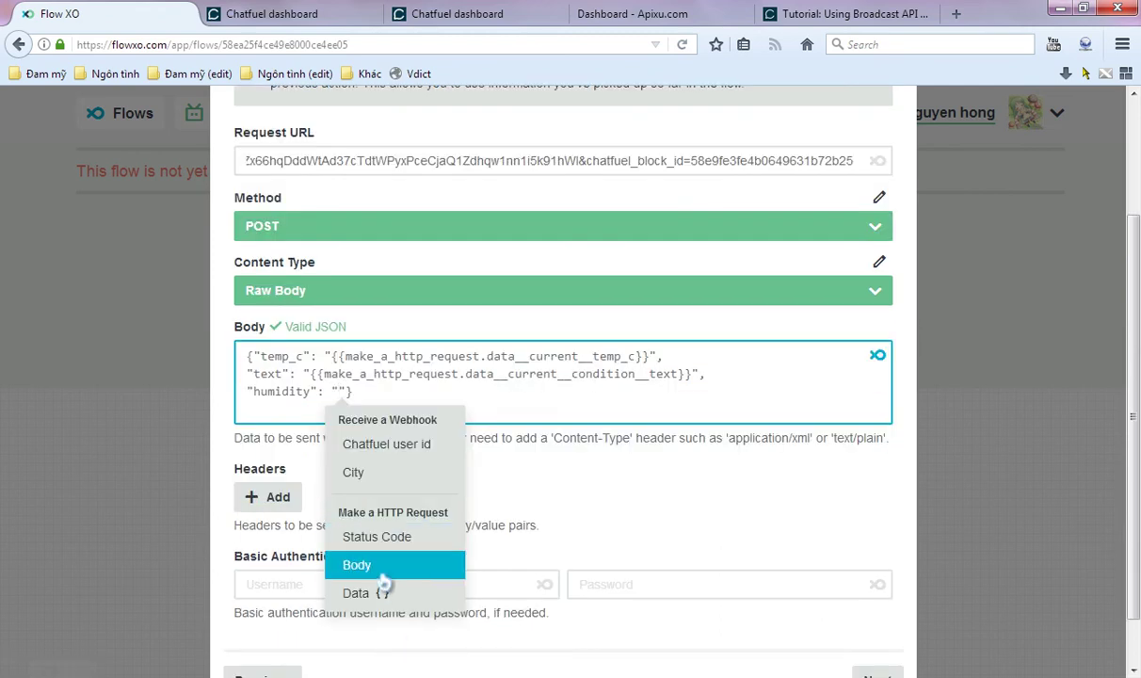
left_click(381, 593)
key("ctrl+v")
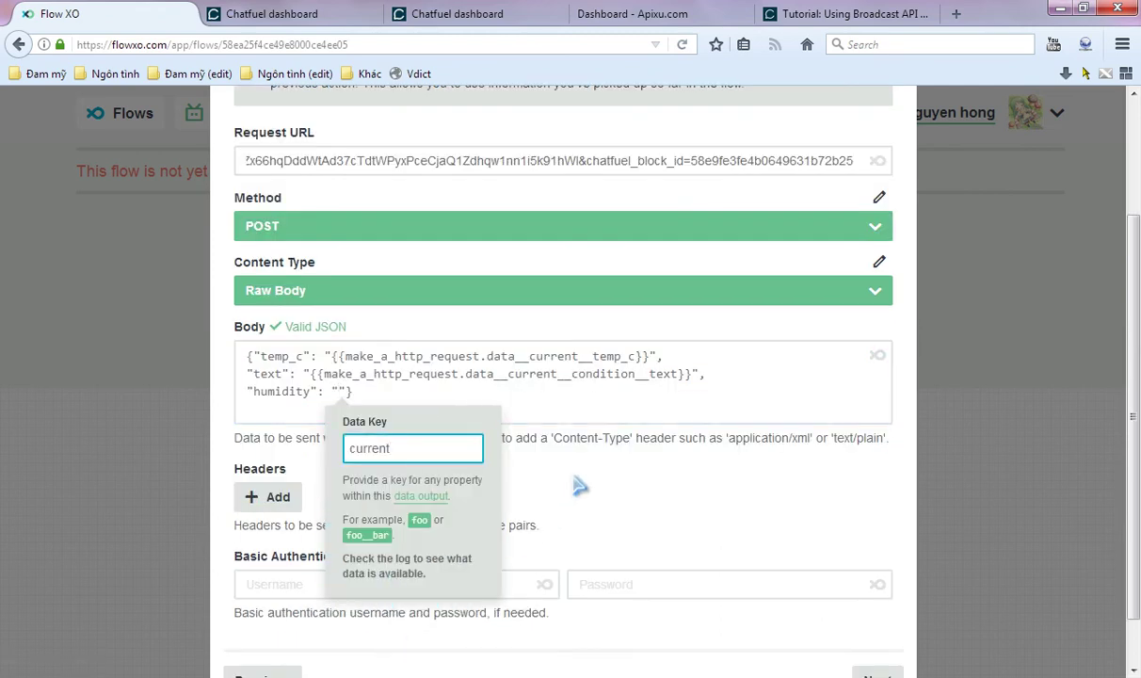
- Complete the data key as current__humidity and insert it into the Body
key("alt+Tab")
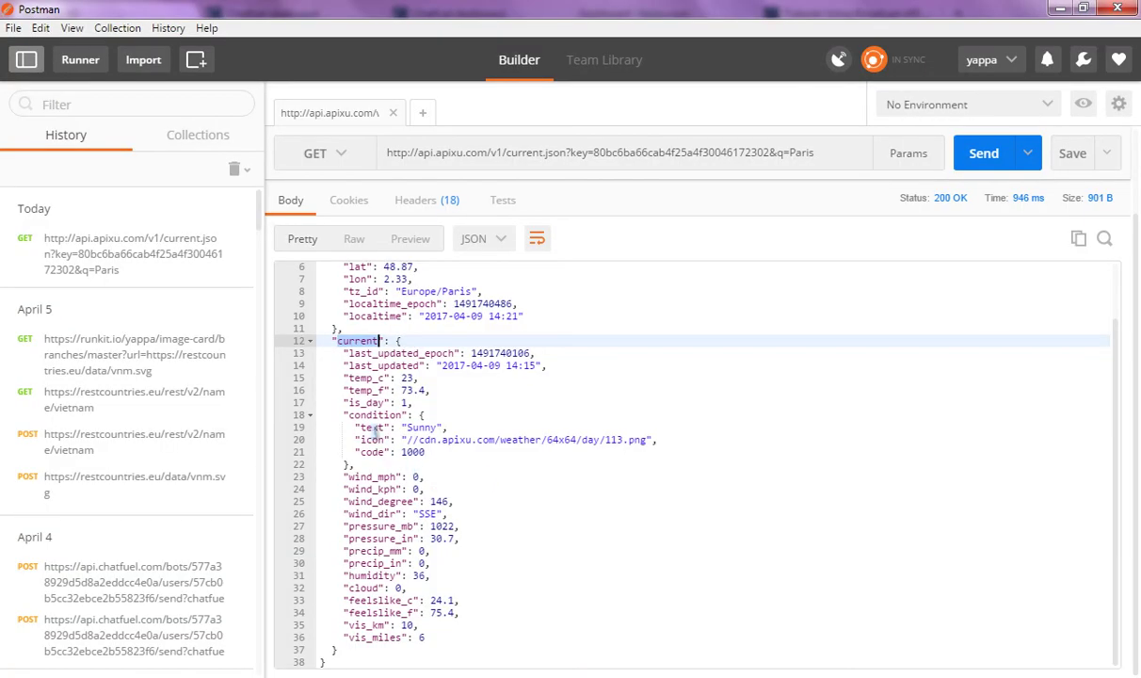
left_click_drag(349, 578, 395, 575)
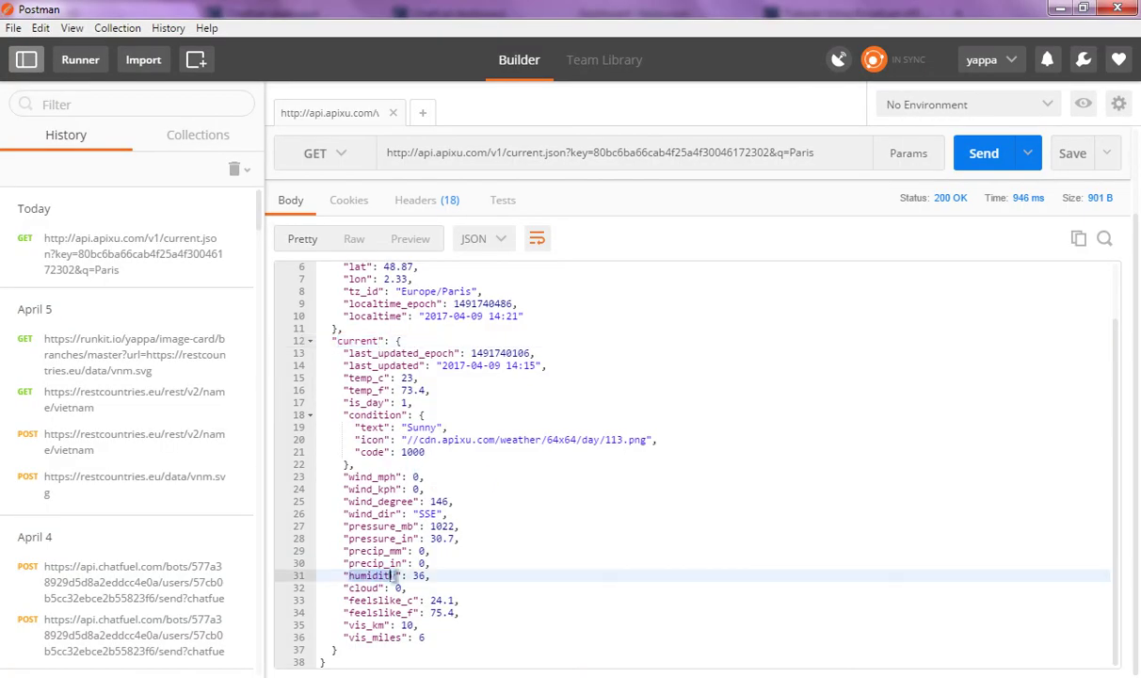
key("ctrl+c")
key("alt+Tab")
type("__")
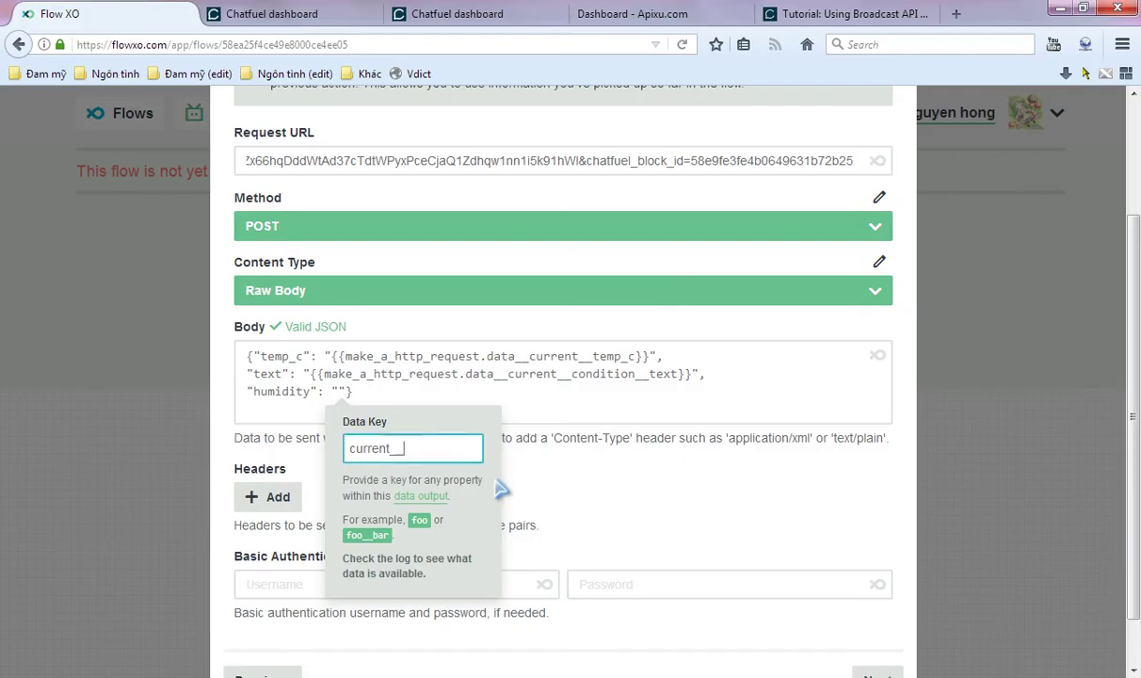
key("ctrl+v")
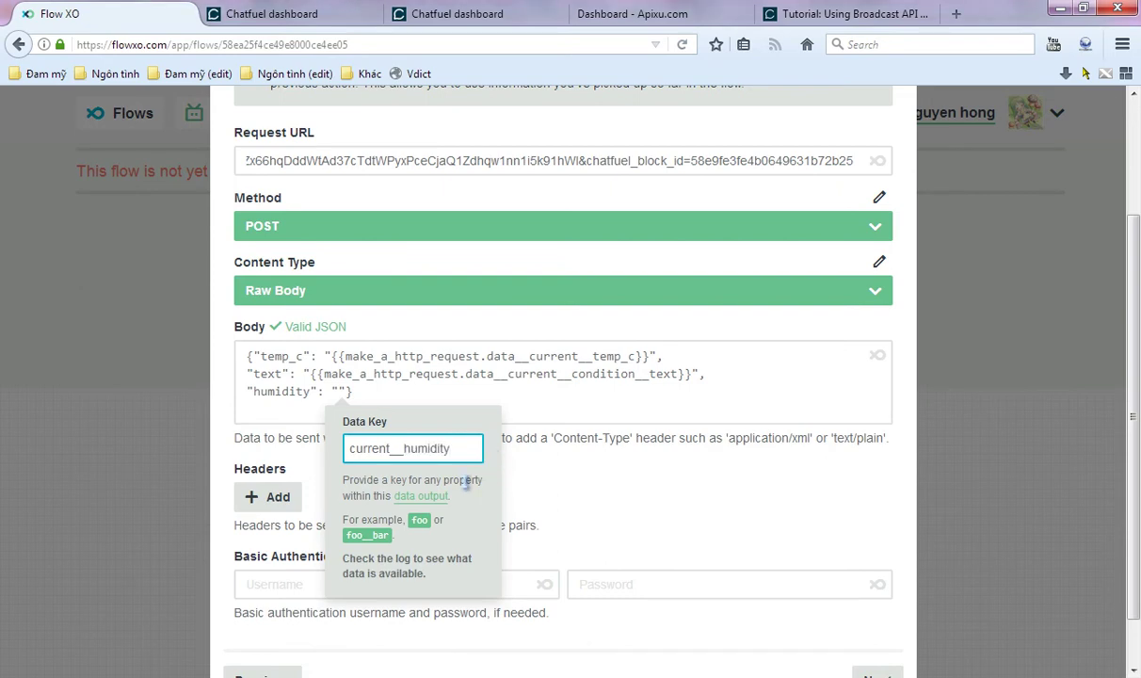
key("Return")
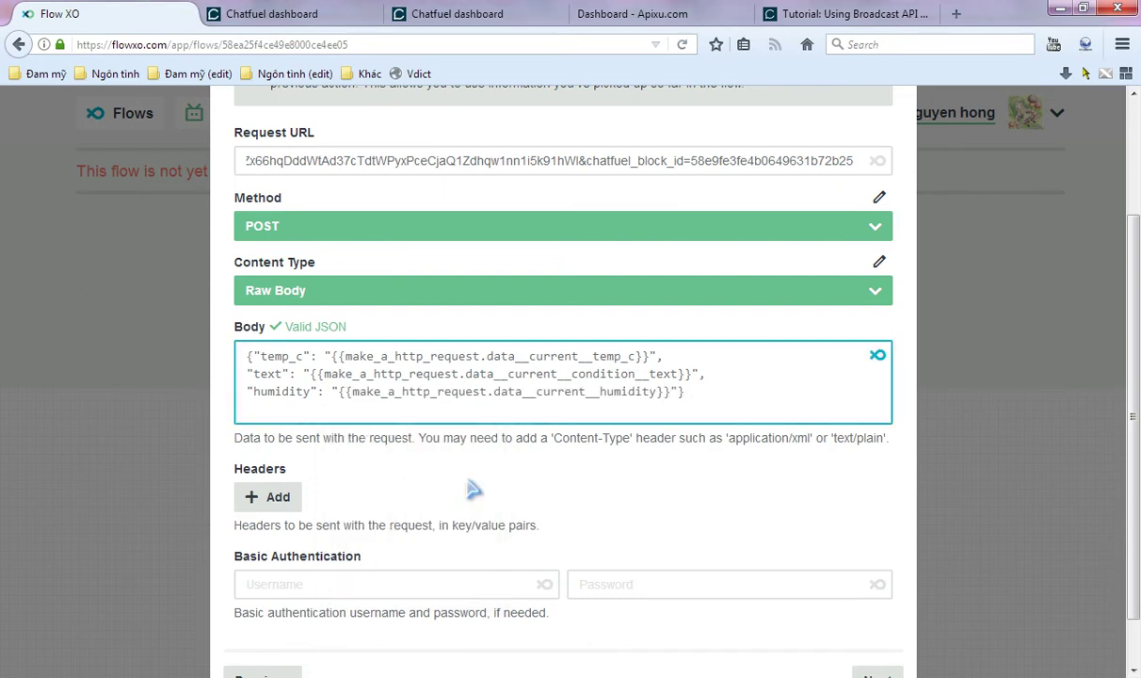
- Add a request header with name Content-Type and value application/json
left_click(270, 497)
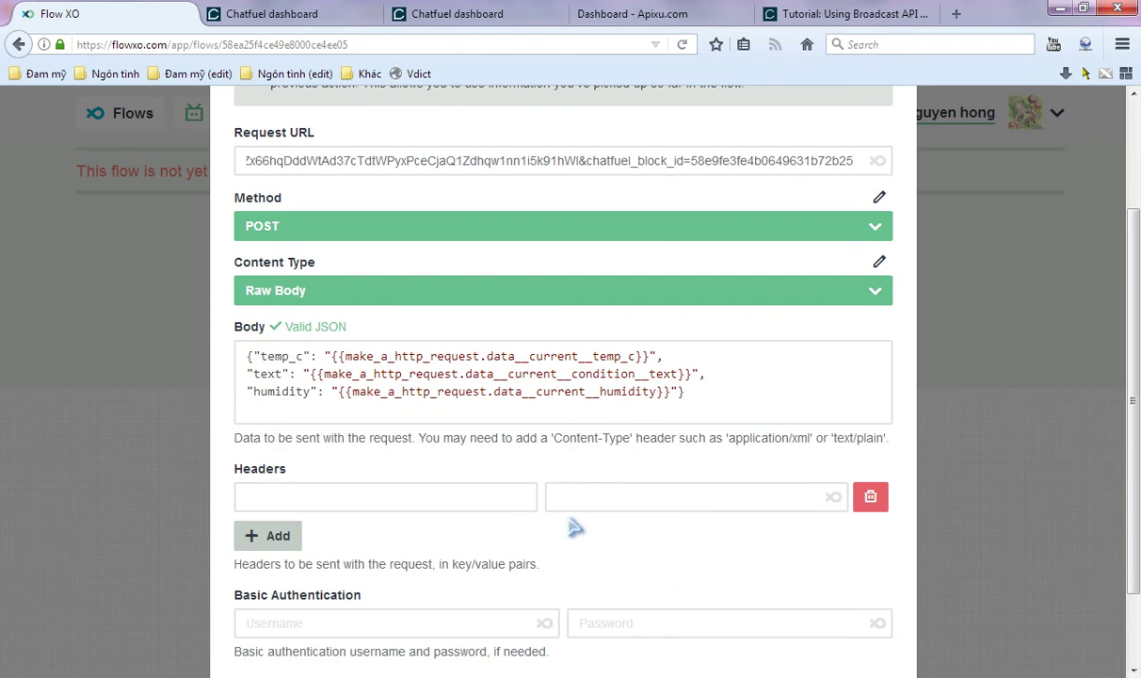
scroll(584, 471, "down", 2)
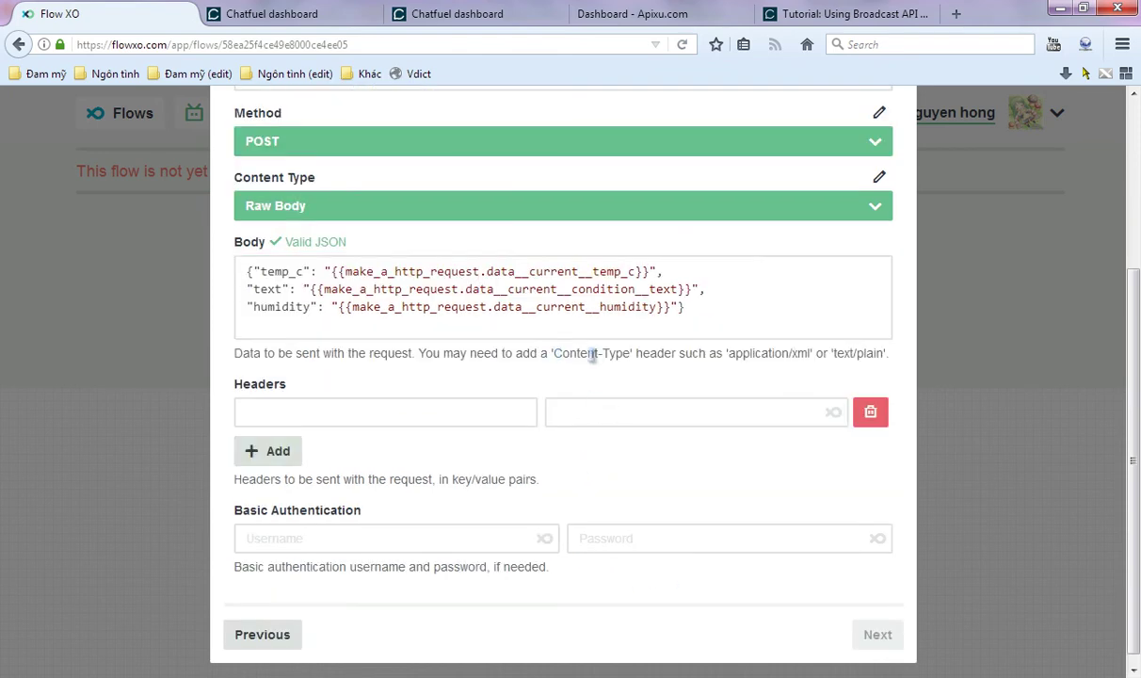
left_click_drag(554, 354, 629, 356)
key("ctrl+c")
left_click(433, 412)
key("ctrl+v")
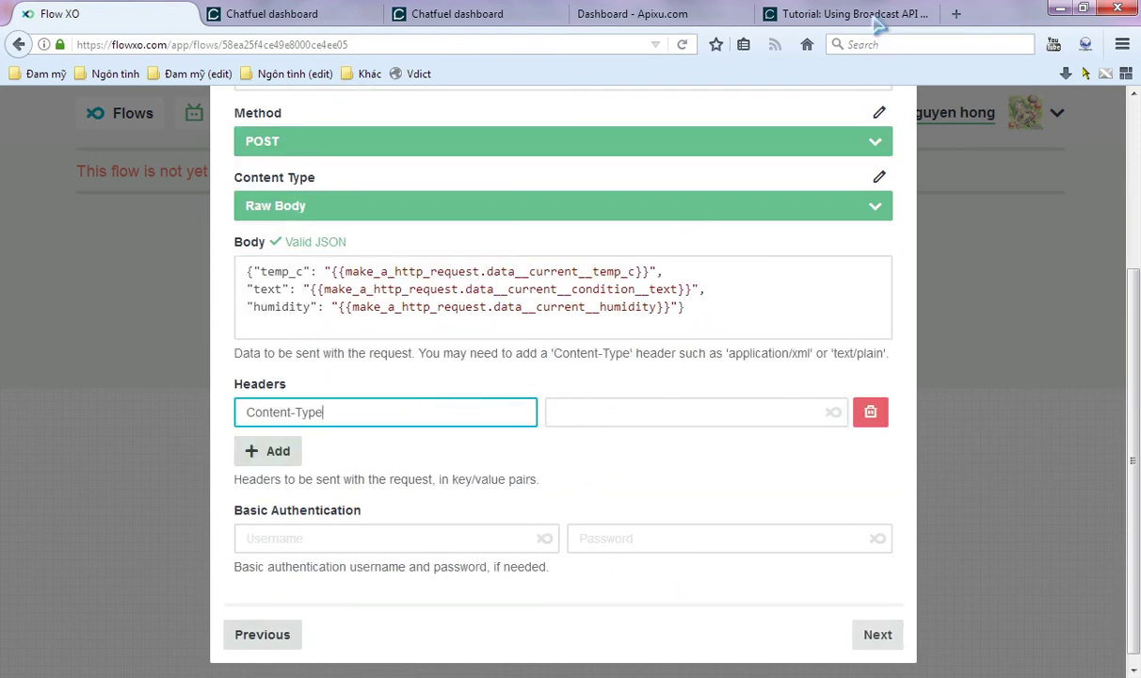
left_click(847, 13)
left_click_drag(509, 483, 405, 544)
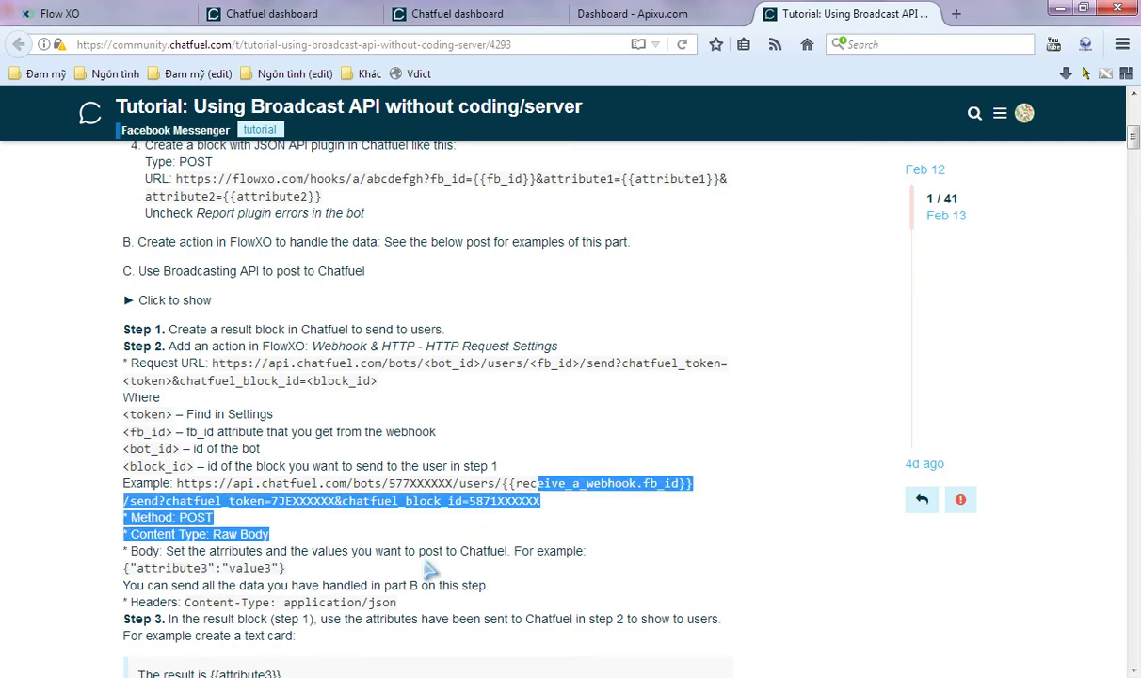
double_click(382, 601)
left_click_drag(325, 601, 283, 602)
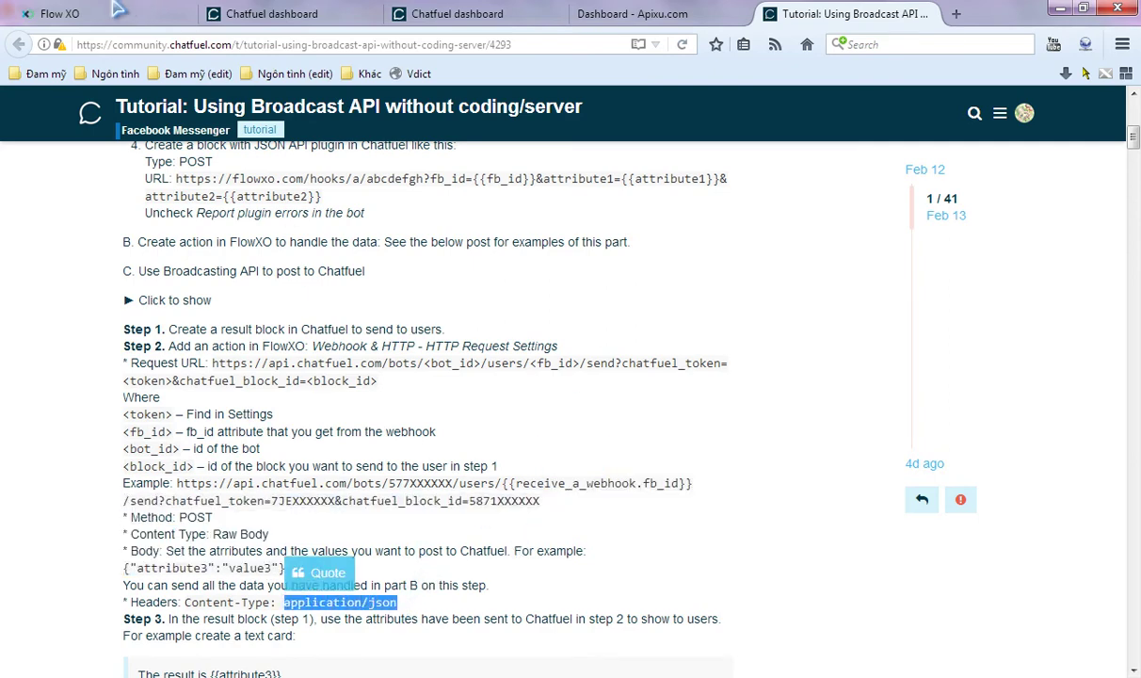
left_click(103, 13)
left_click(626, 413)
key("ctrl+v")
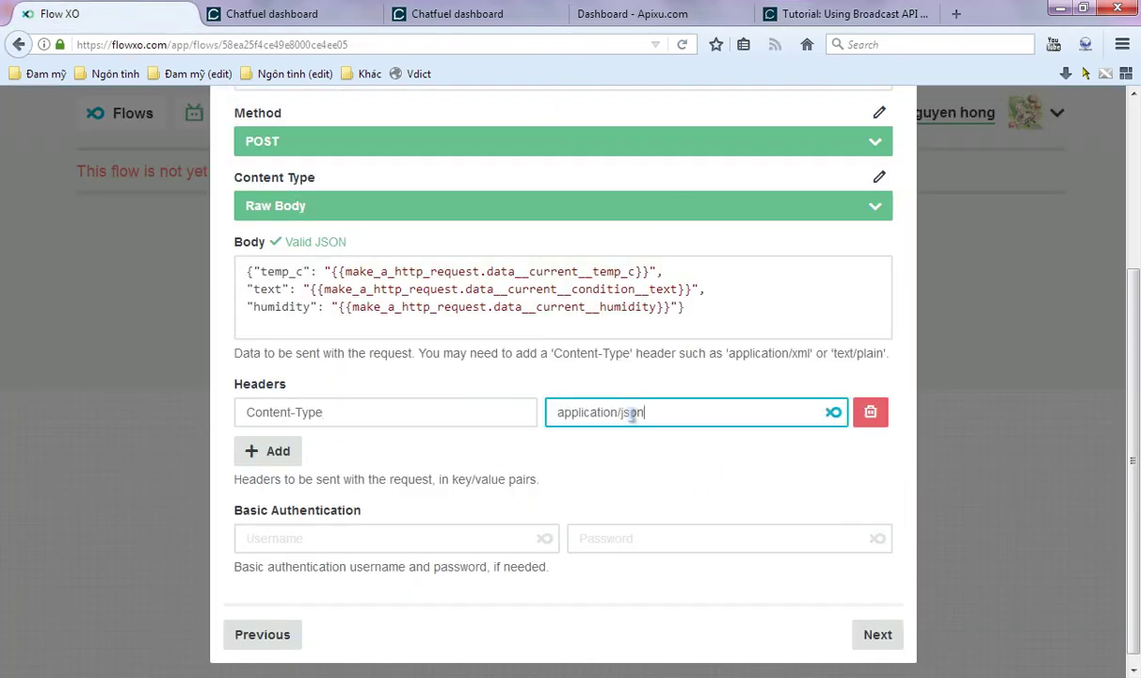
- Save the HTTP request action, skipping filters, and switch the flow On
left_click(877, 637)
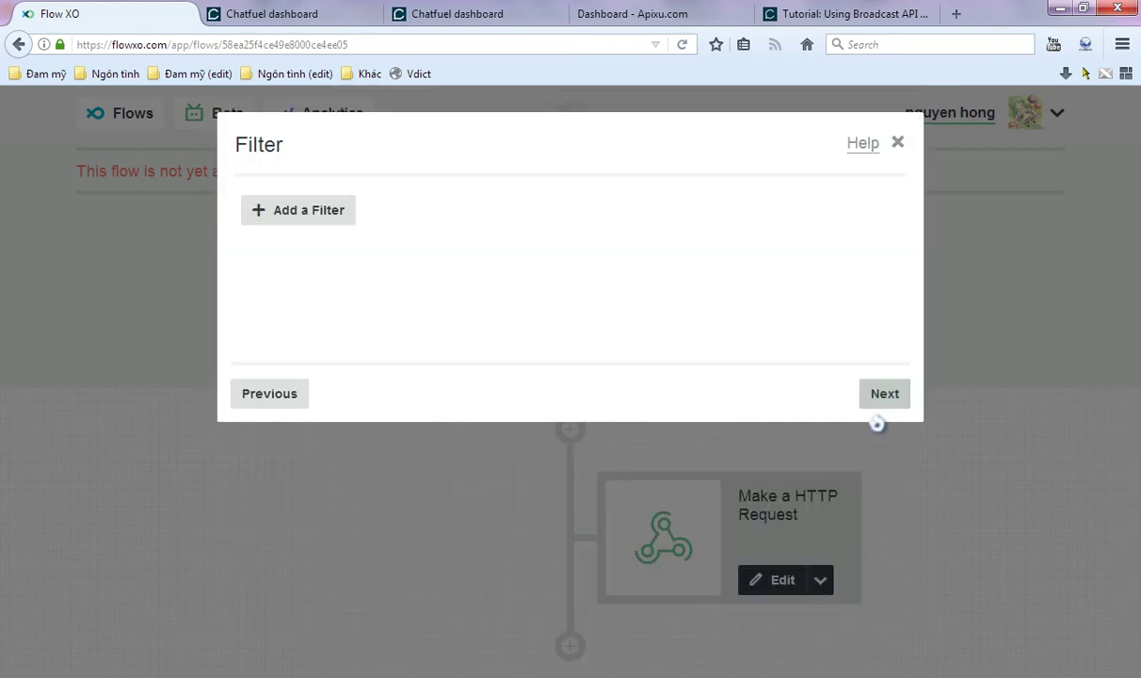
left_click(881, 396)
left_click(884, 395)
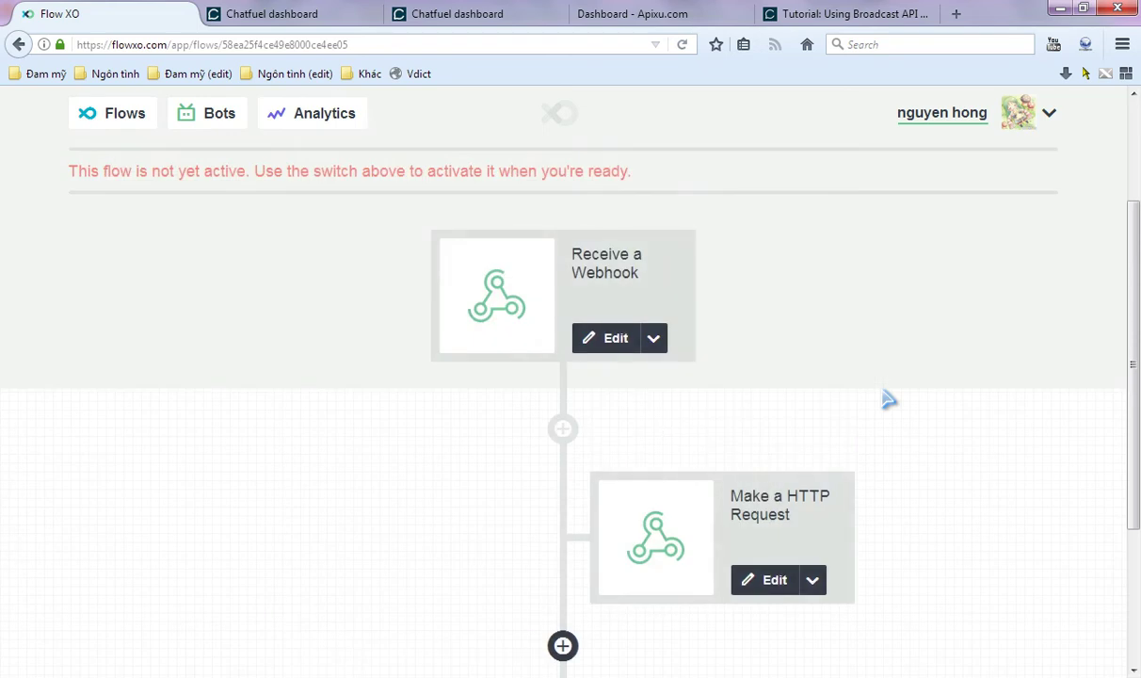
scroll(888, 399, "up", 3)
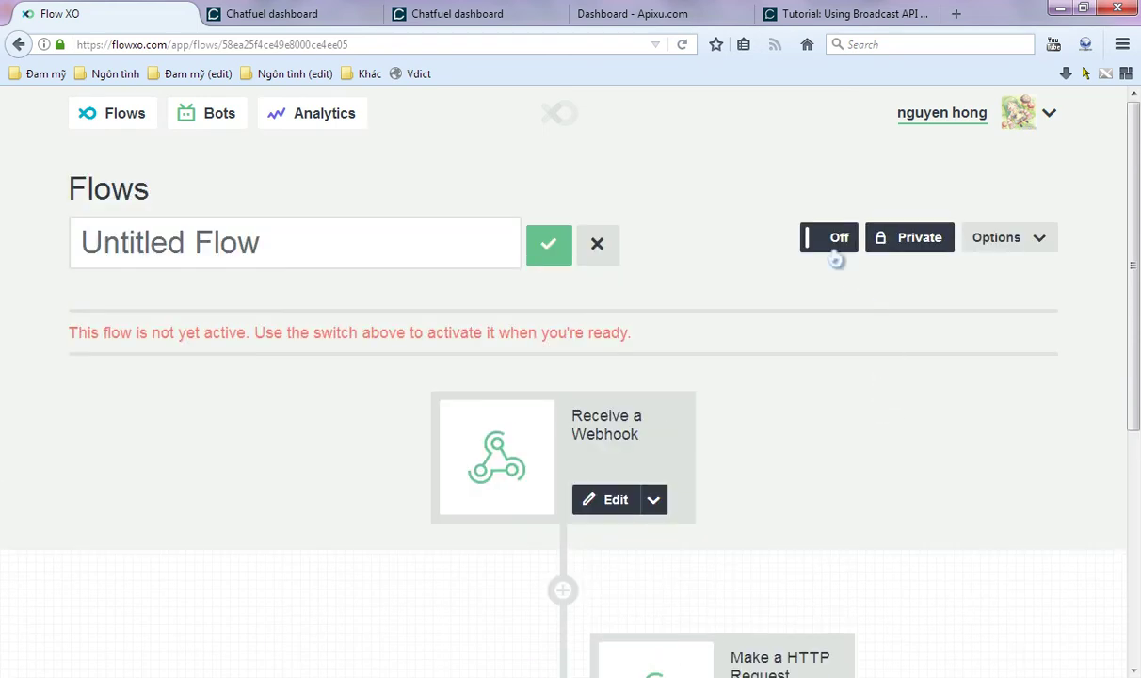
left_click(834, 248)
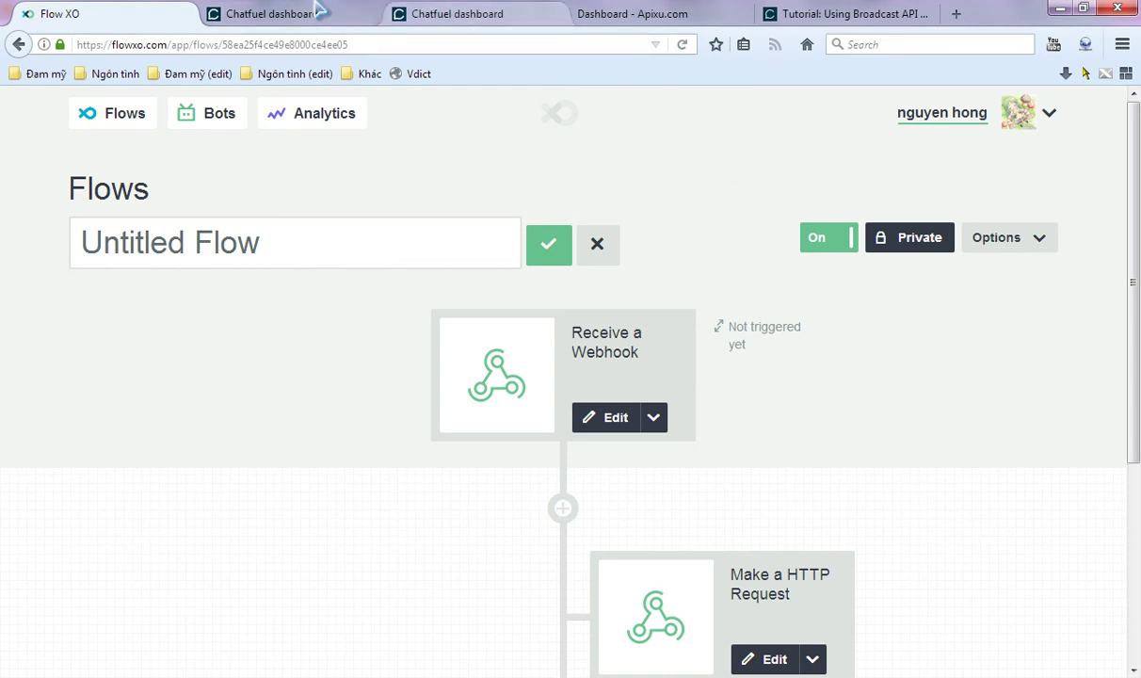
left_click_drag(275, 13, 253, 10)
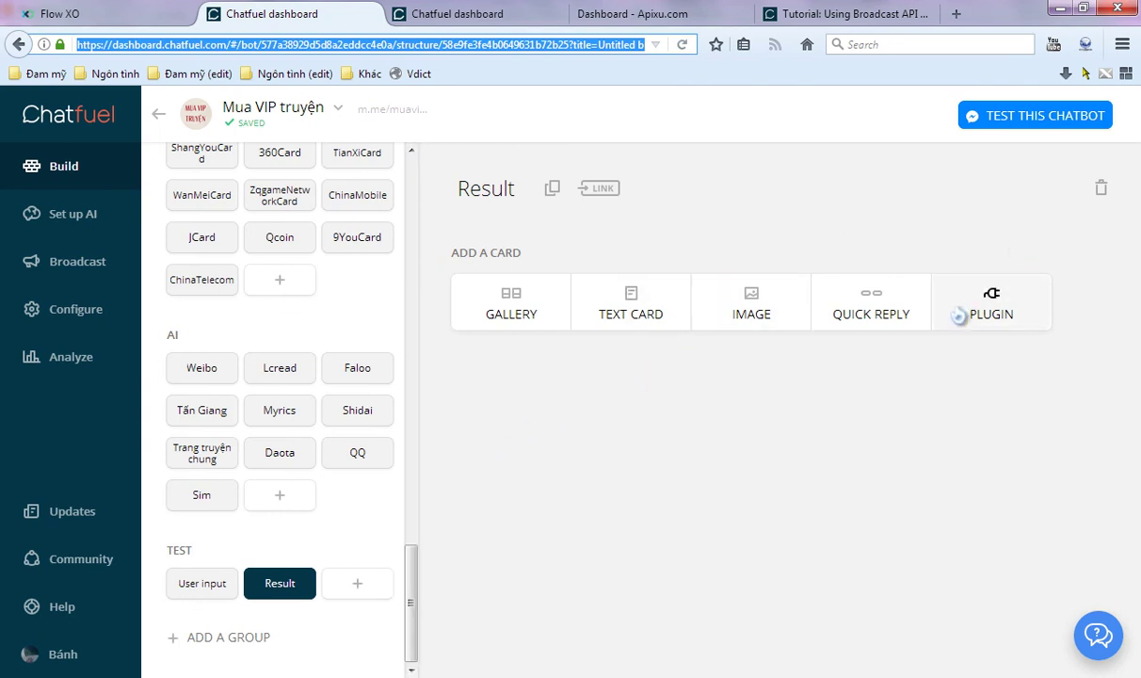
- Add a Result text card 'Temperature: {{temp_c}} ({{text}}) Humidity: {{humidity}}', then return to User input
left_click(625, 296)
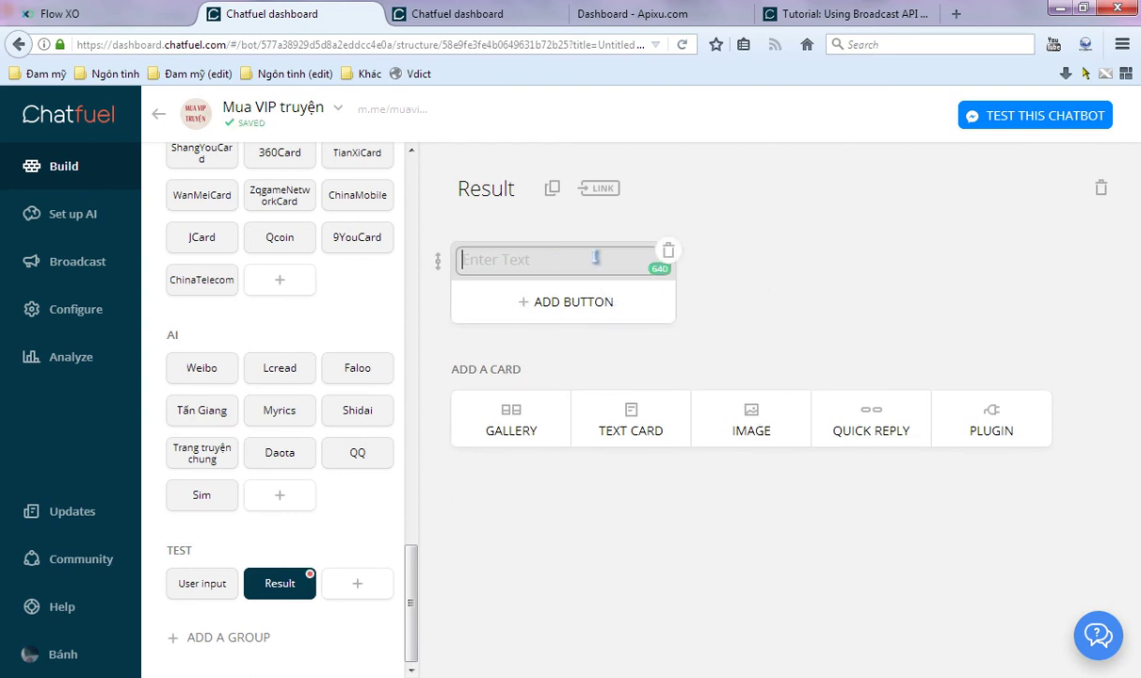
type("Temperature")
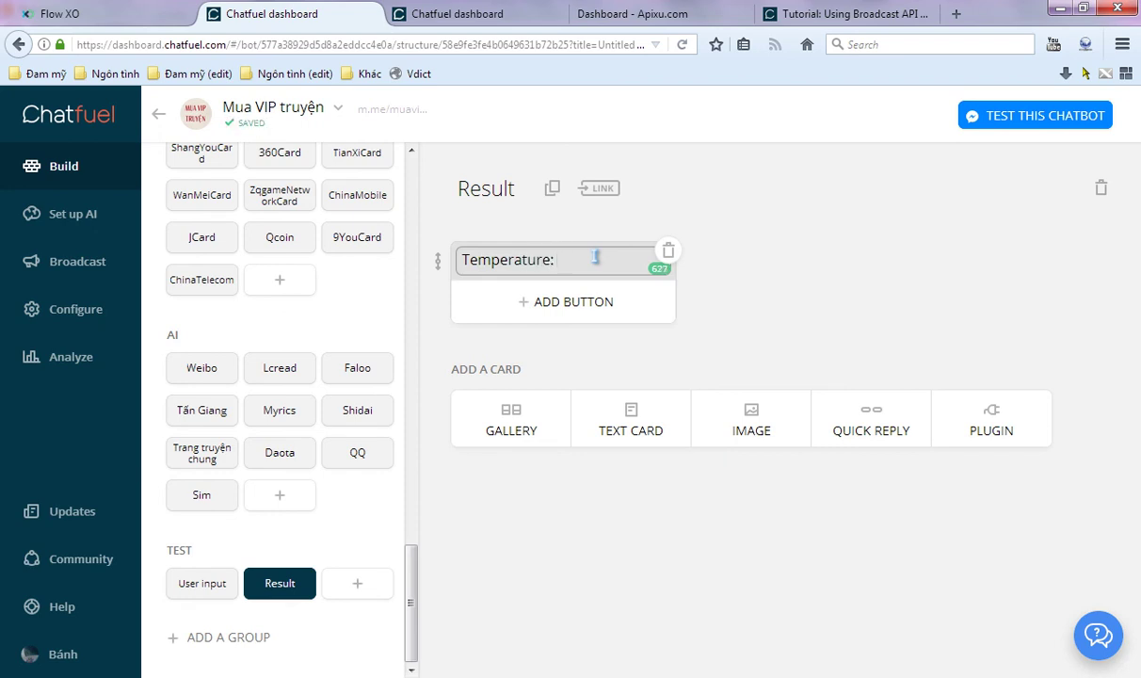
type(": {{temp")
key("Return")
type("({{text")
key("Return")
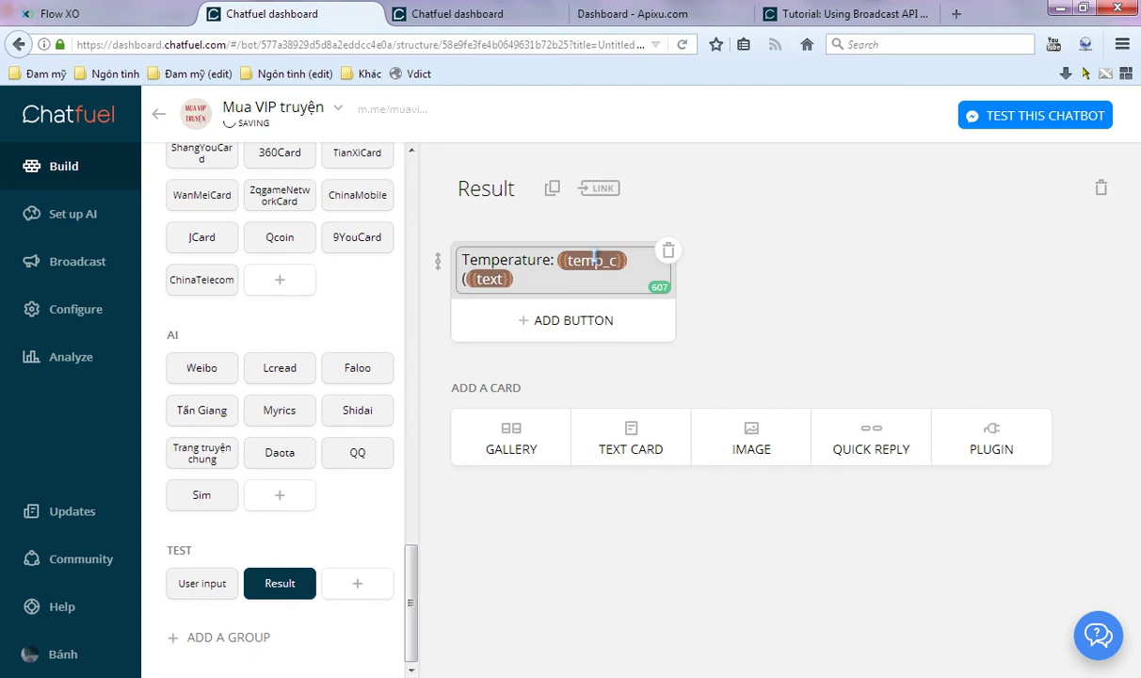
type("H")
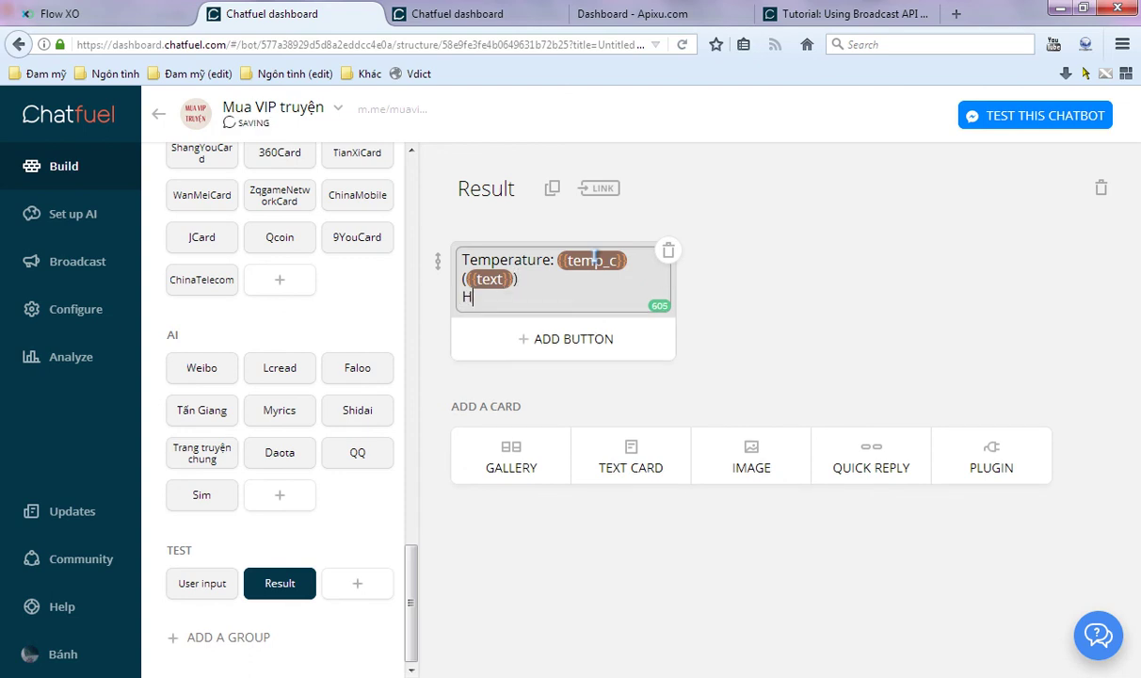
type("umidity: {{hum")
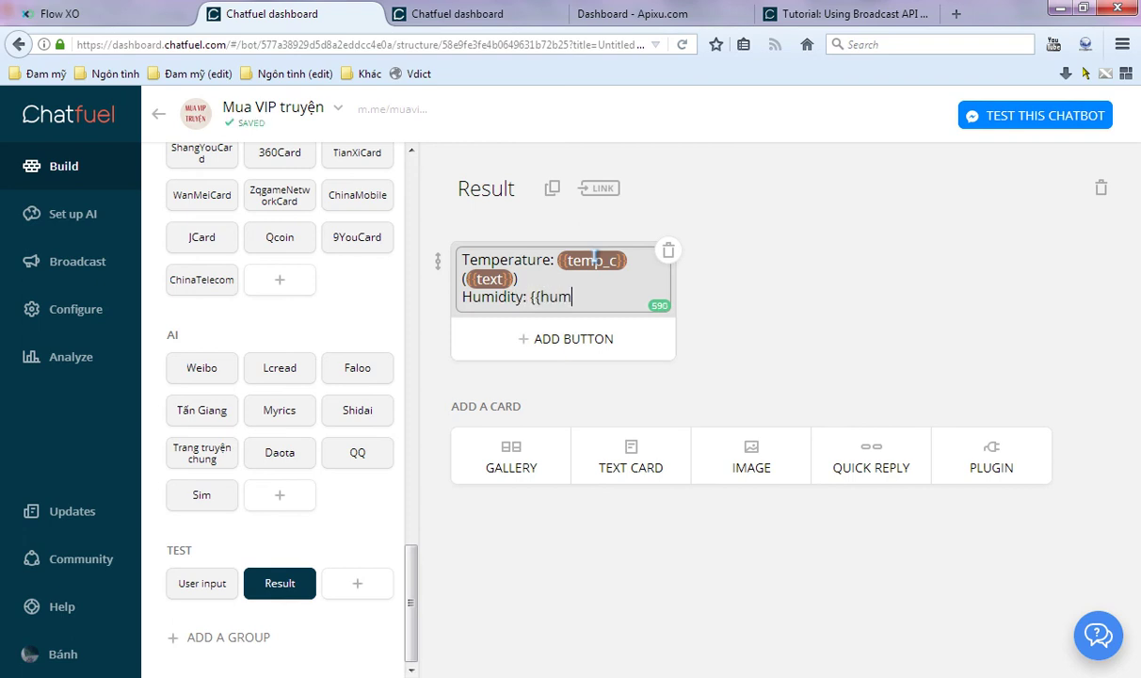
type("id")
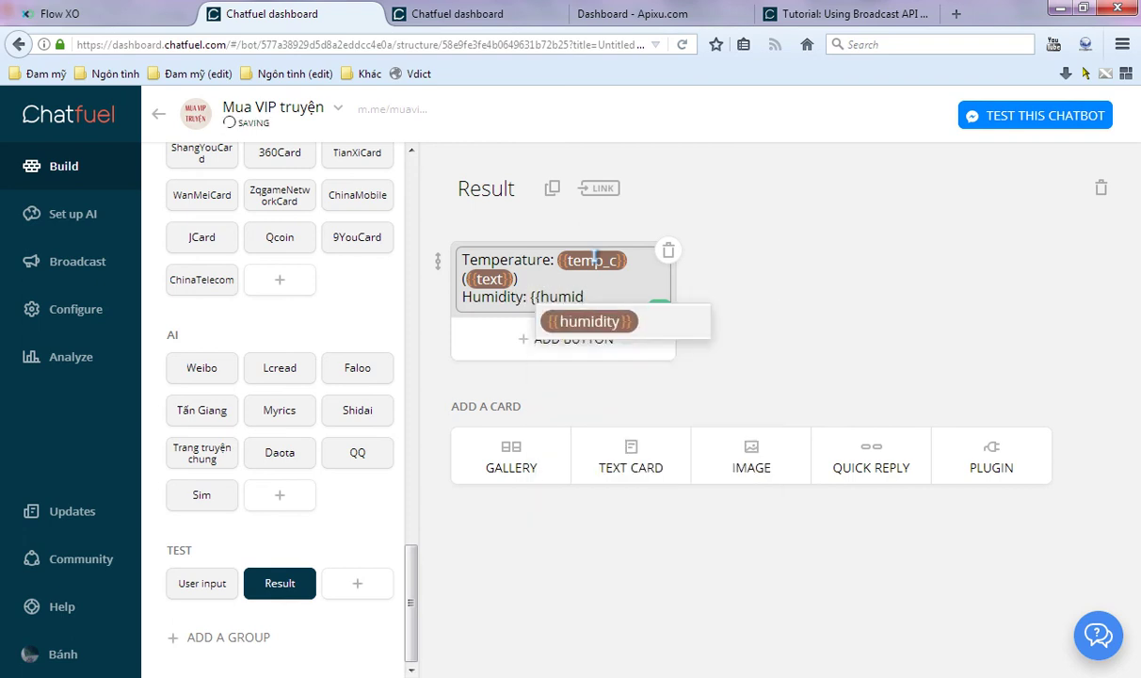
left_click(607, 321)
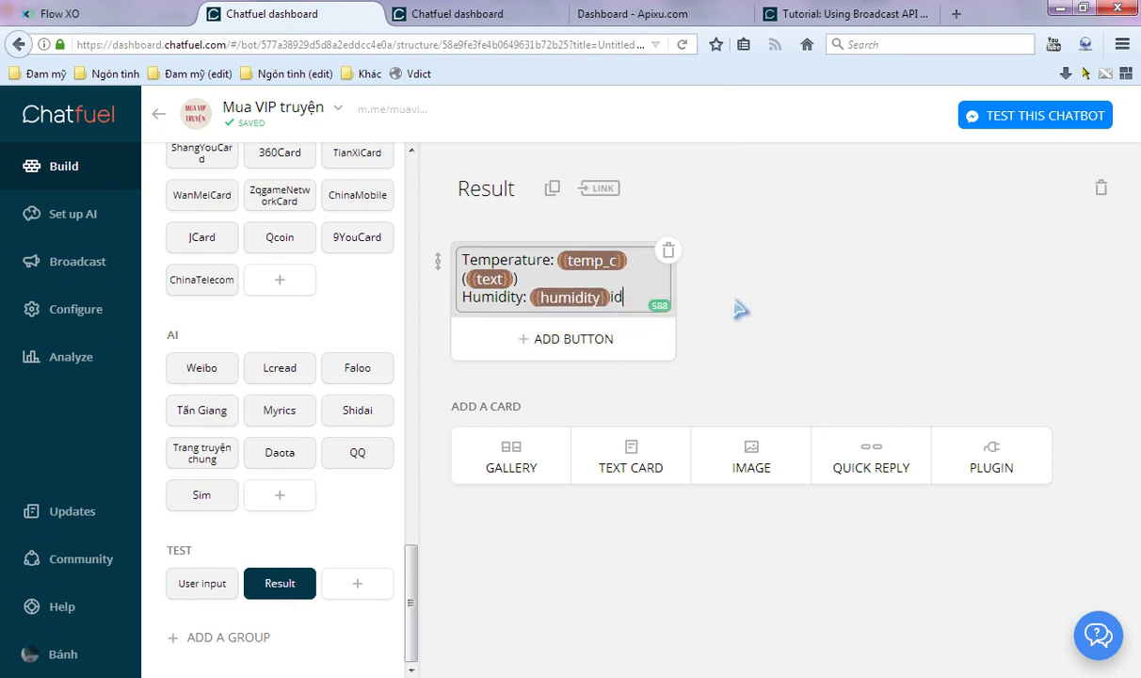
key("BackSpace")
left_click(792, 303)
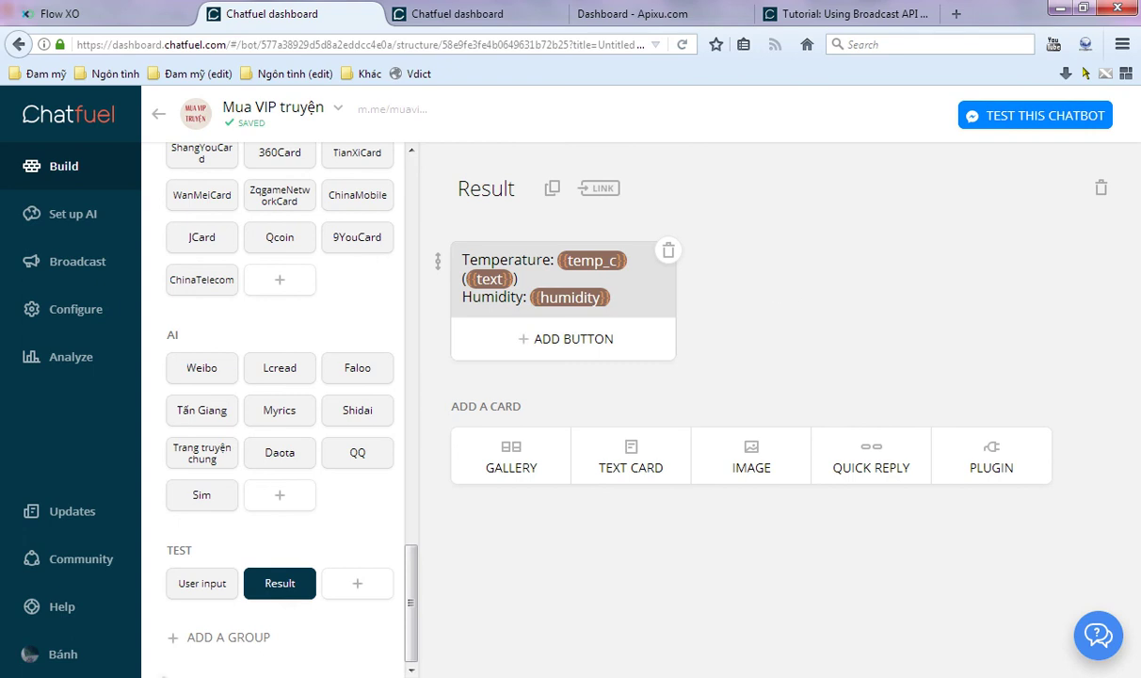
key("alt+Left")
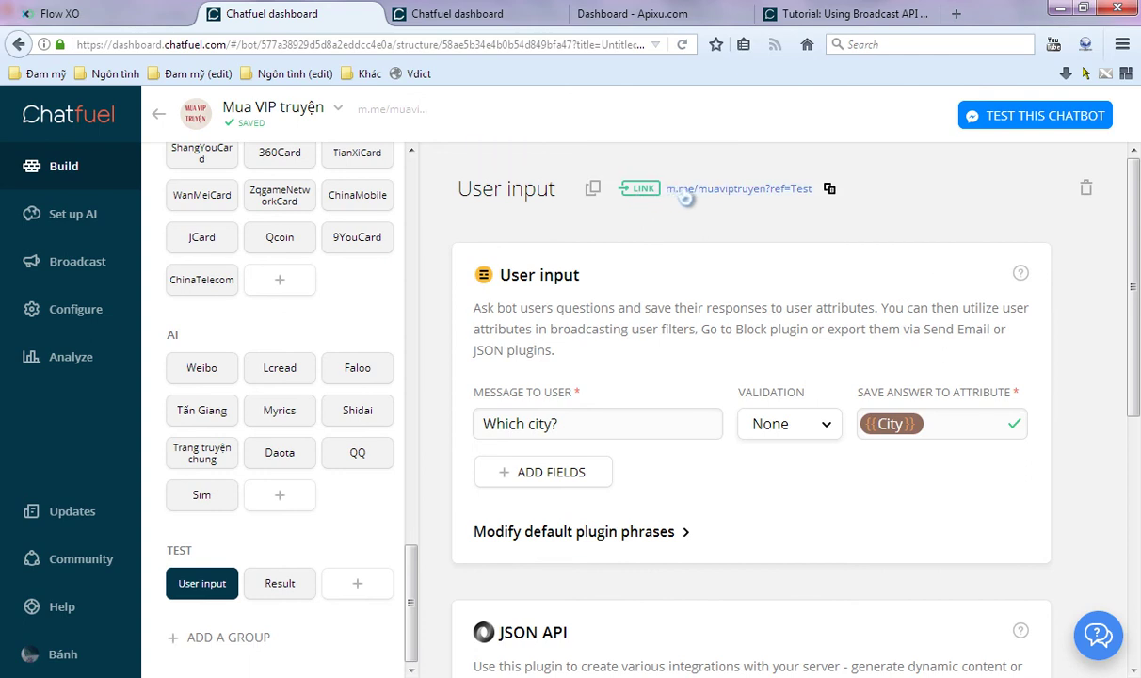
- Open the bot's Messenger chat via m.me/muaviptruyen and send 'Han' as the city
left_click(688, 192)
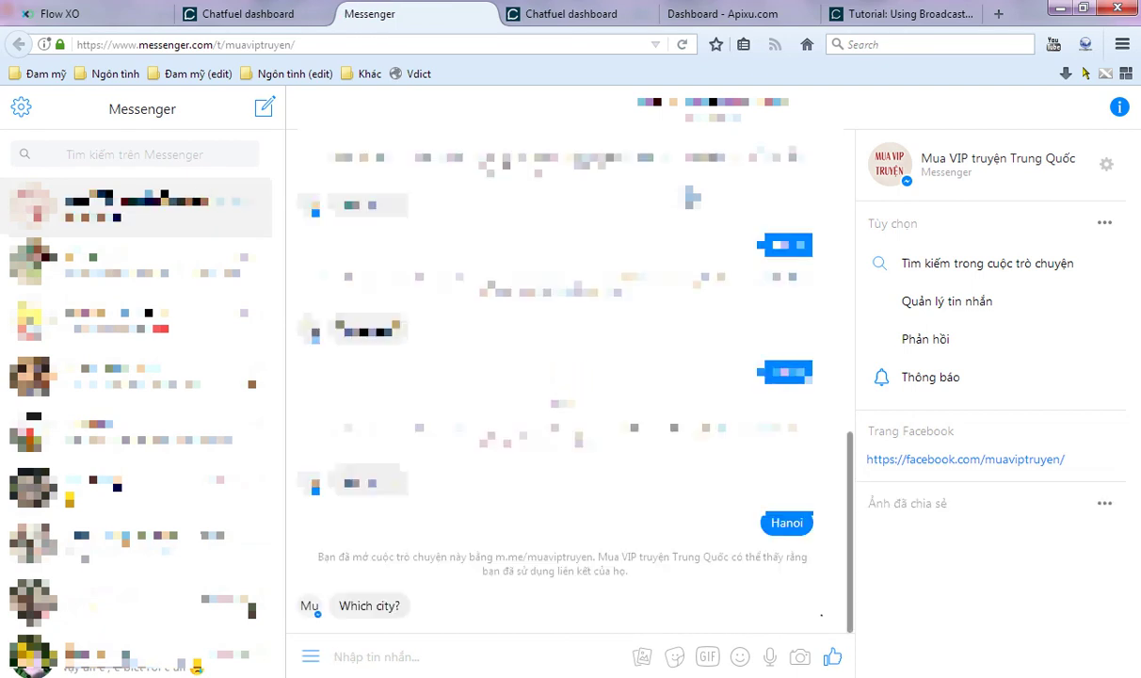
type("Han")
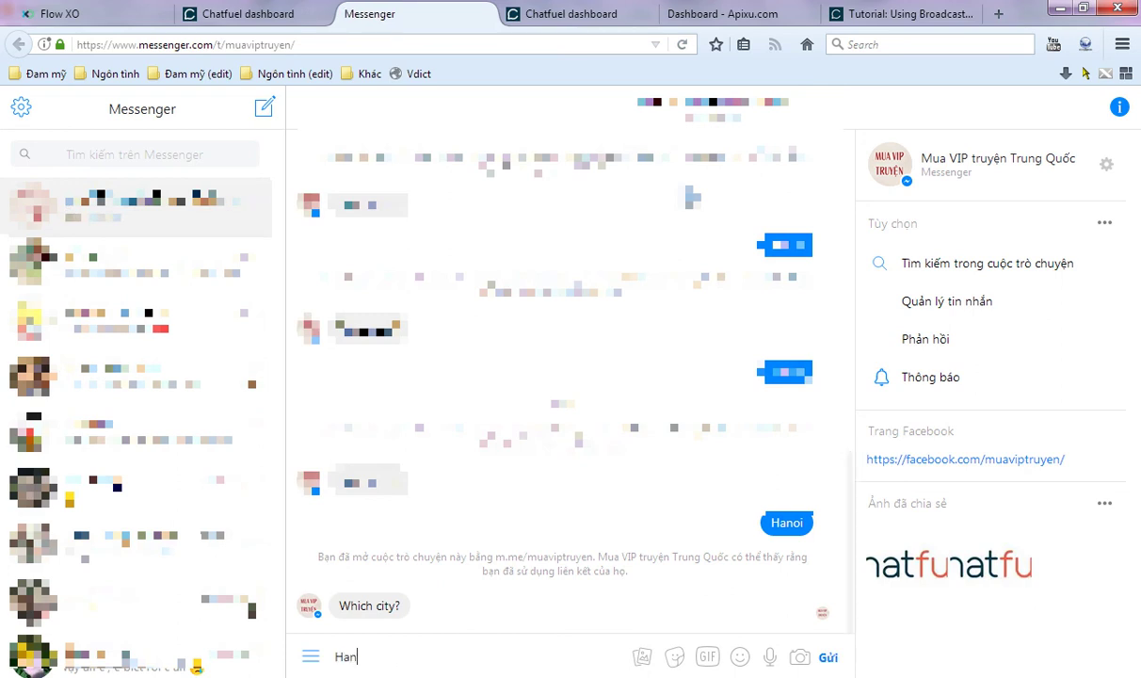
key("Return")
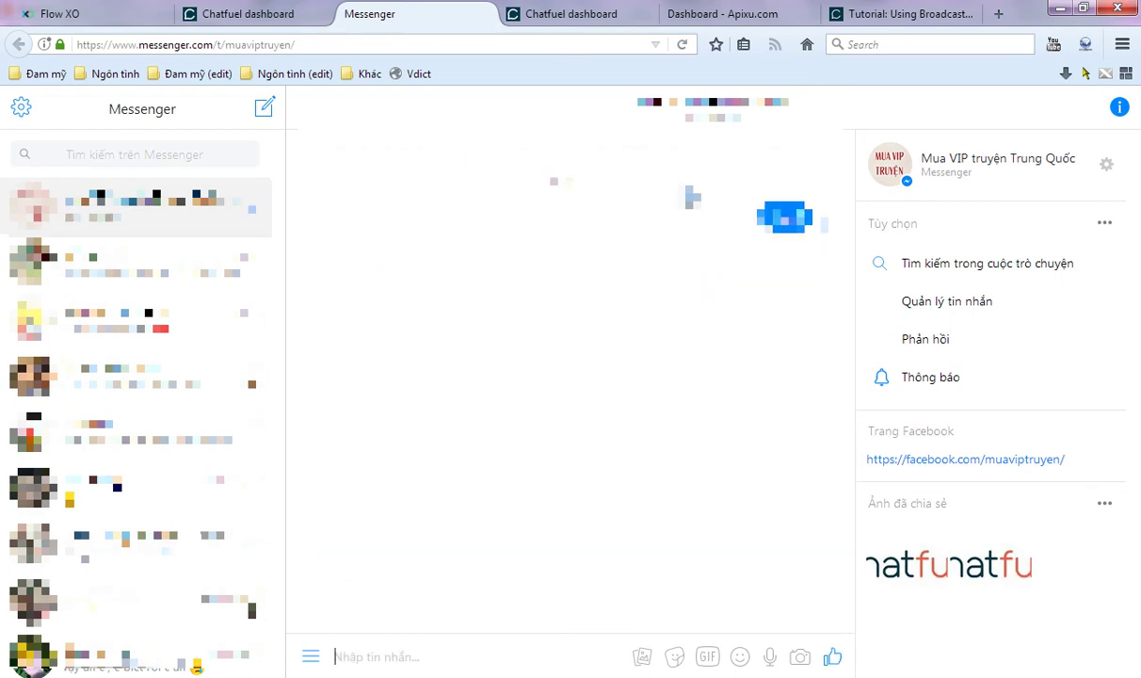